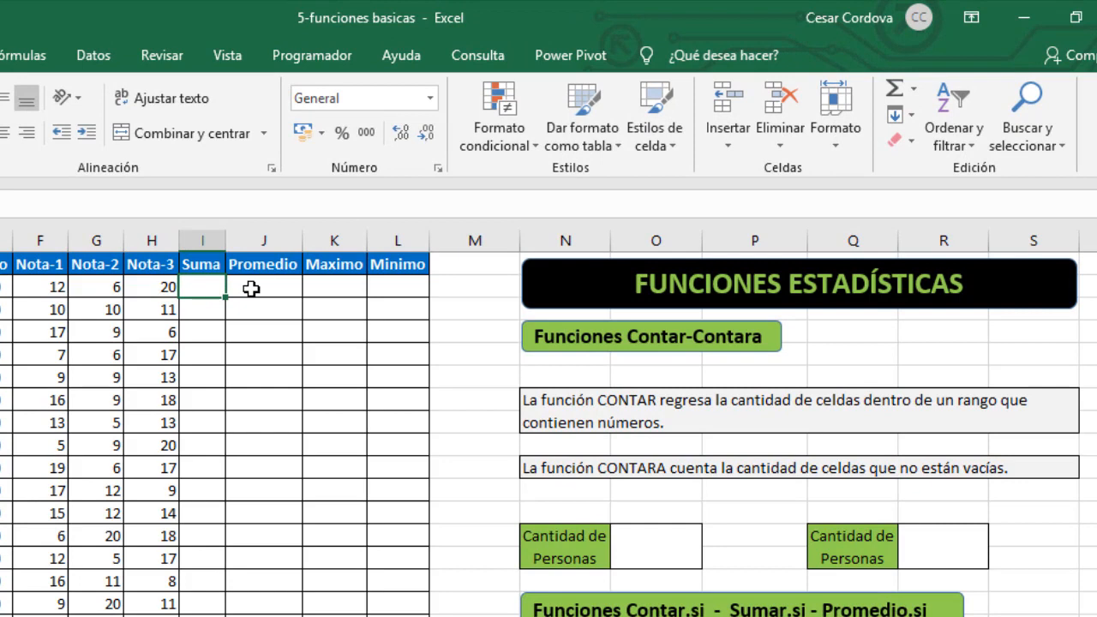
click(252, 288)
click(328, 283)
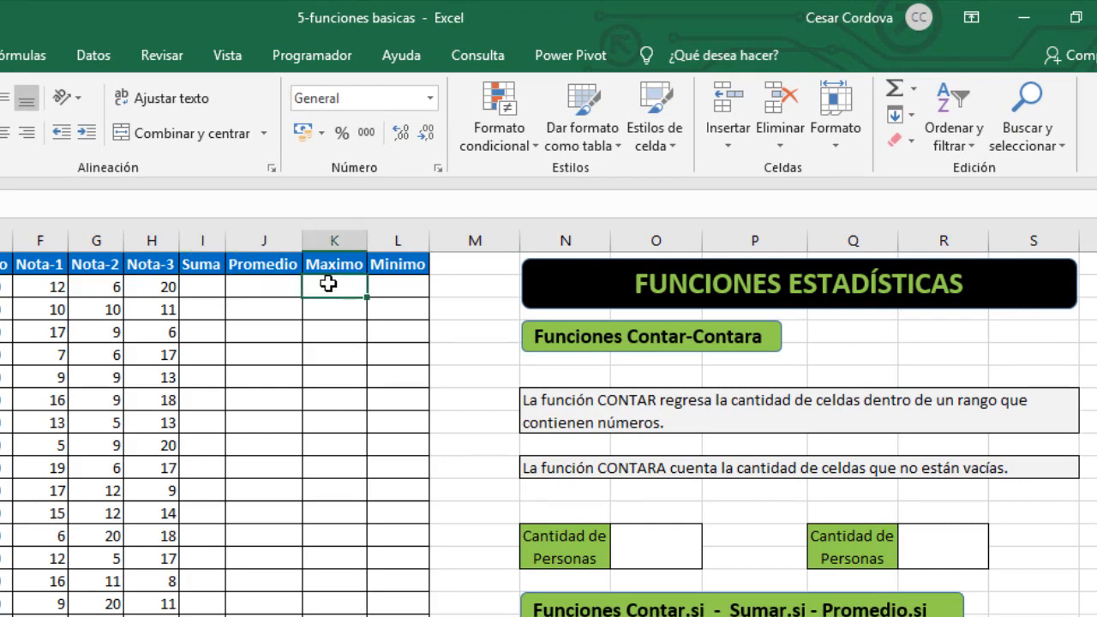
click(390, 292)
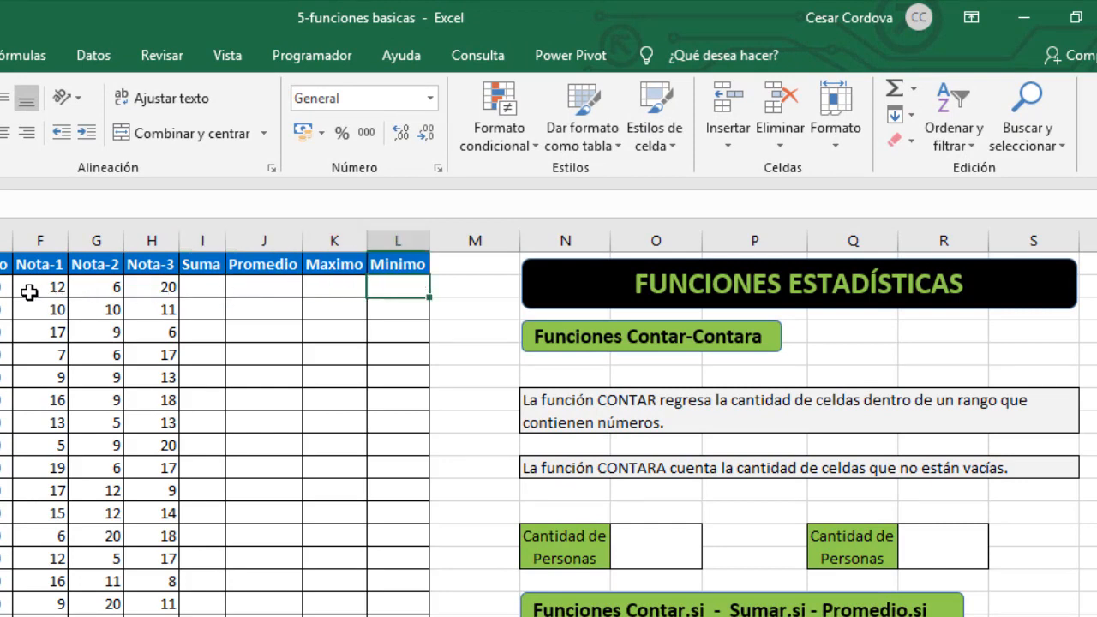
drag(29, 293, 157, 294)
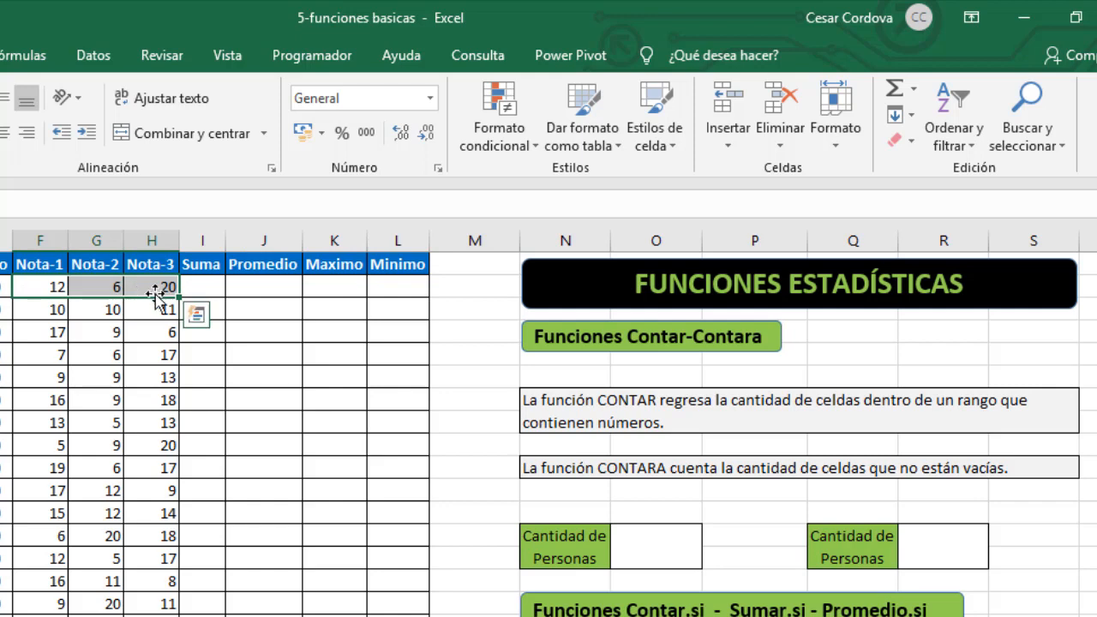
- Enter a SUMA formula in I2 totalling the first student's grades in F2:H2
click(210, 289)
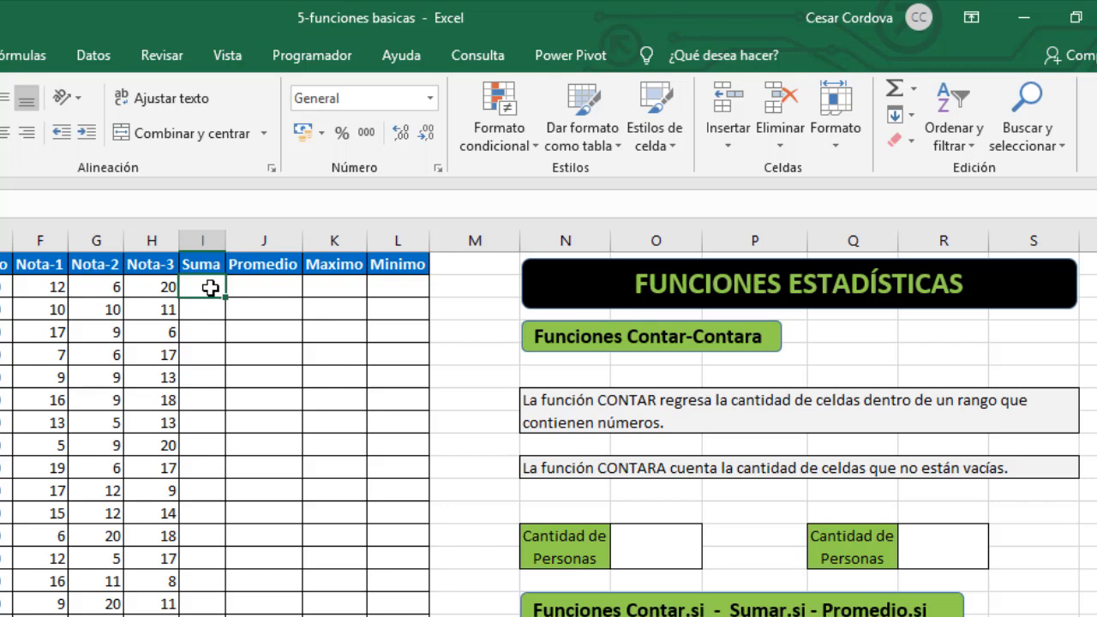
text(=)
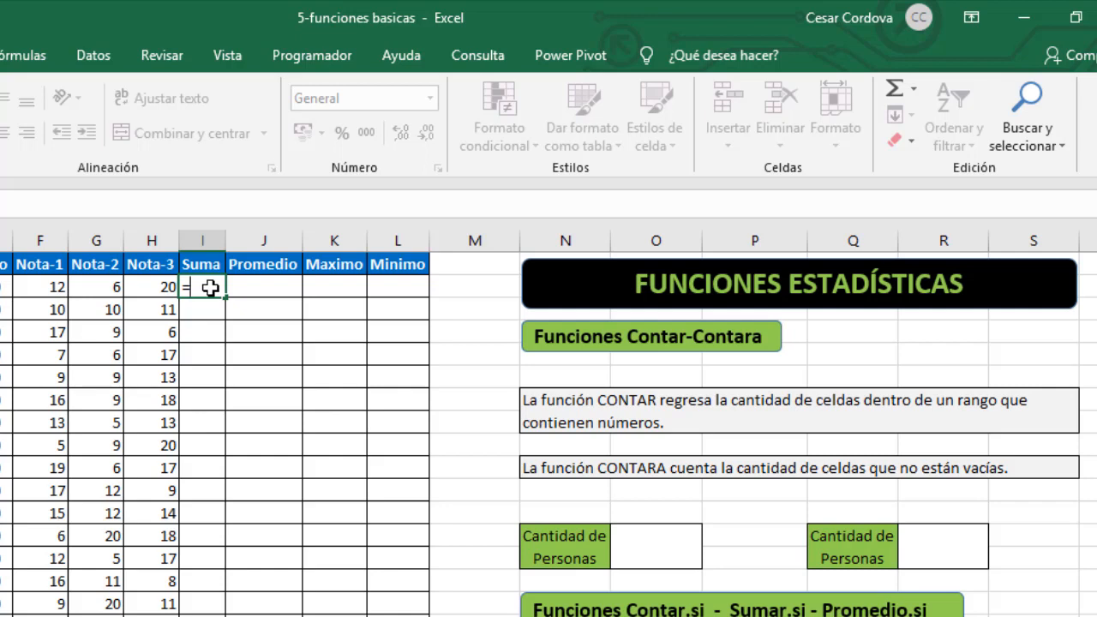
text(suma)
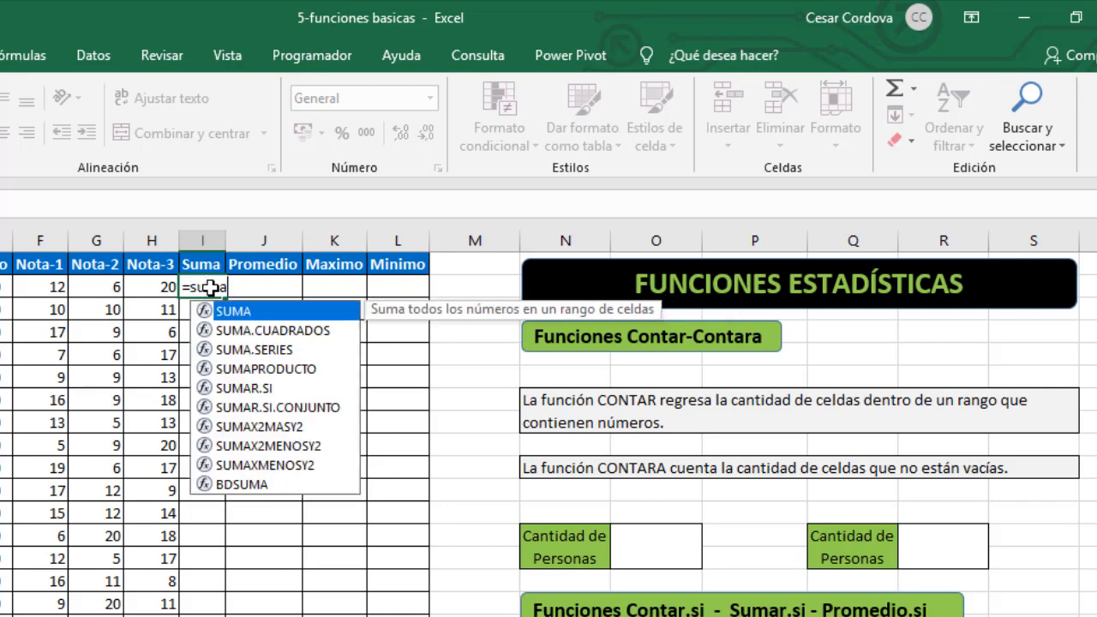
key(Tab)
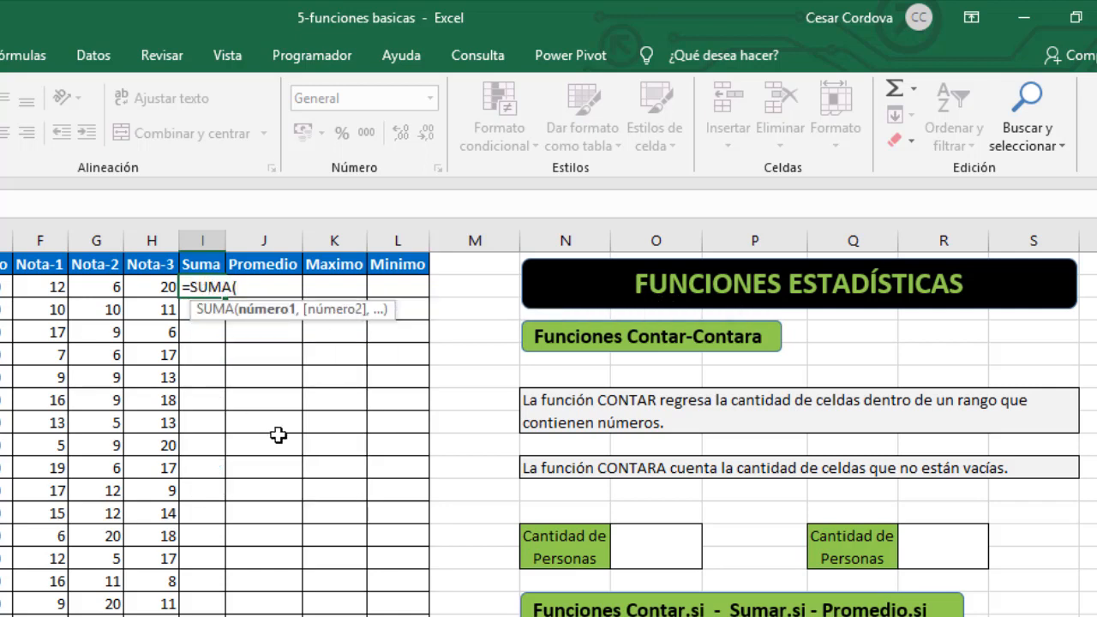
drag(34, 285, 137, 286)
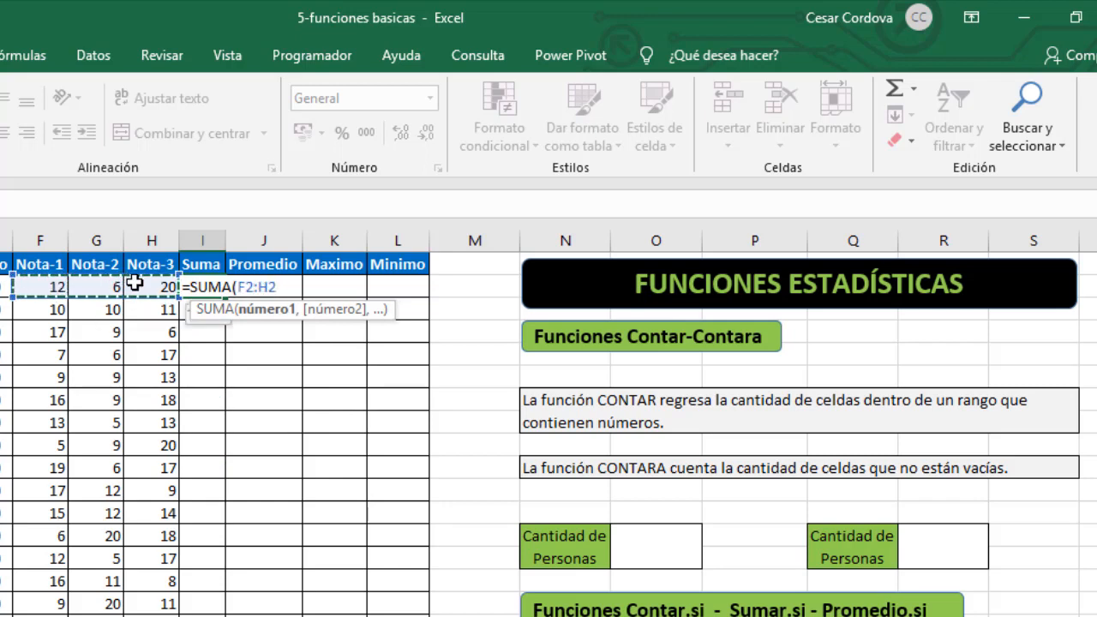
text())
key(Return)
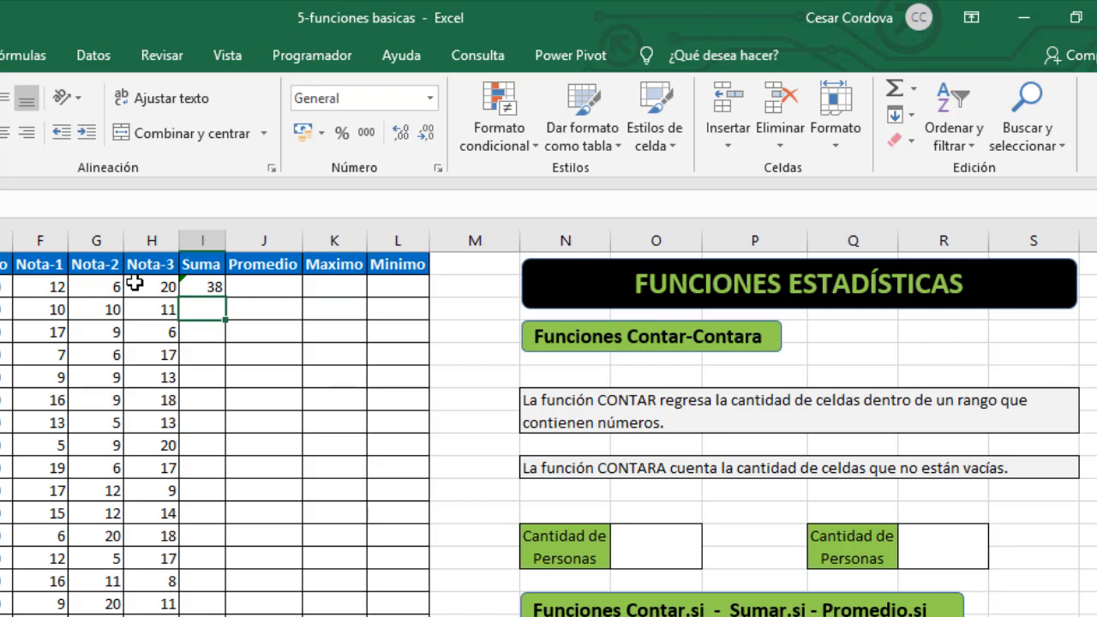
- Enter a PROMEDIO formula in J2 averaging the first student's grades in F2:H2
click(209, 291)
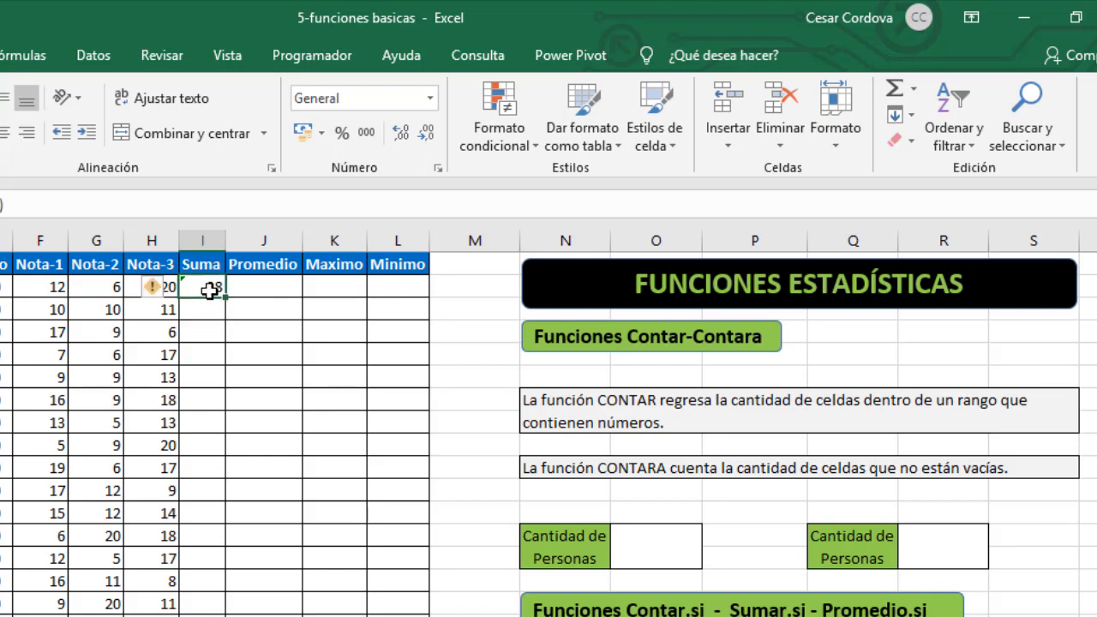
click(257, 289)
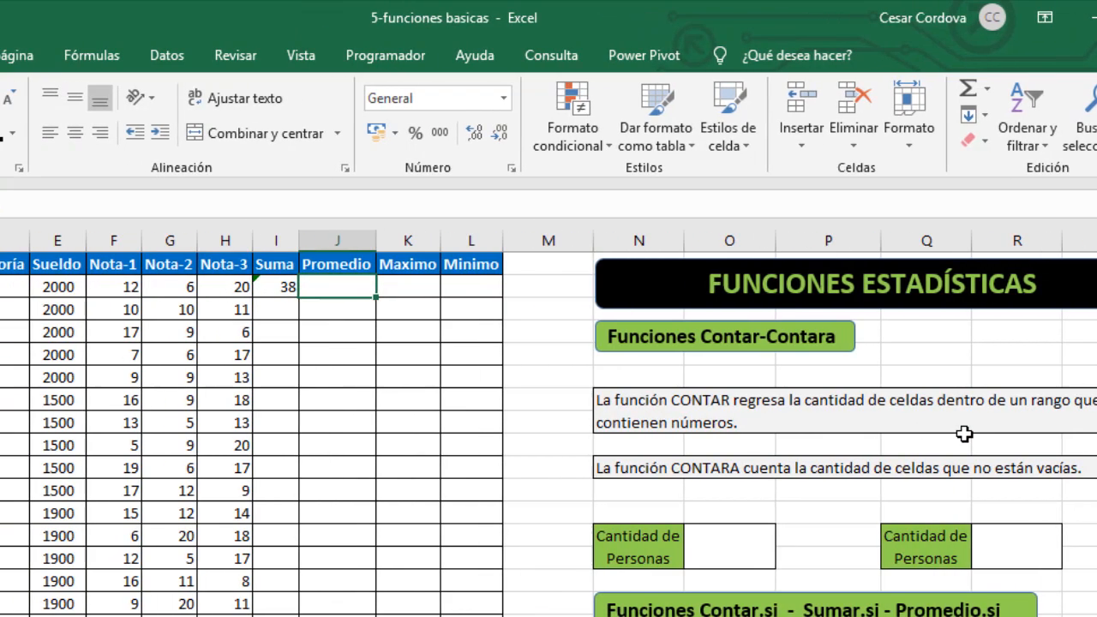
text(=)
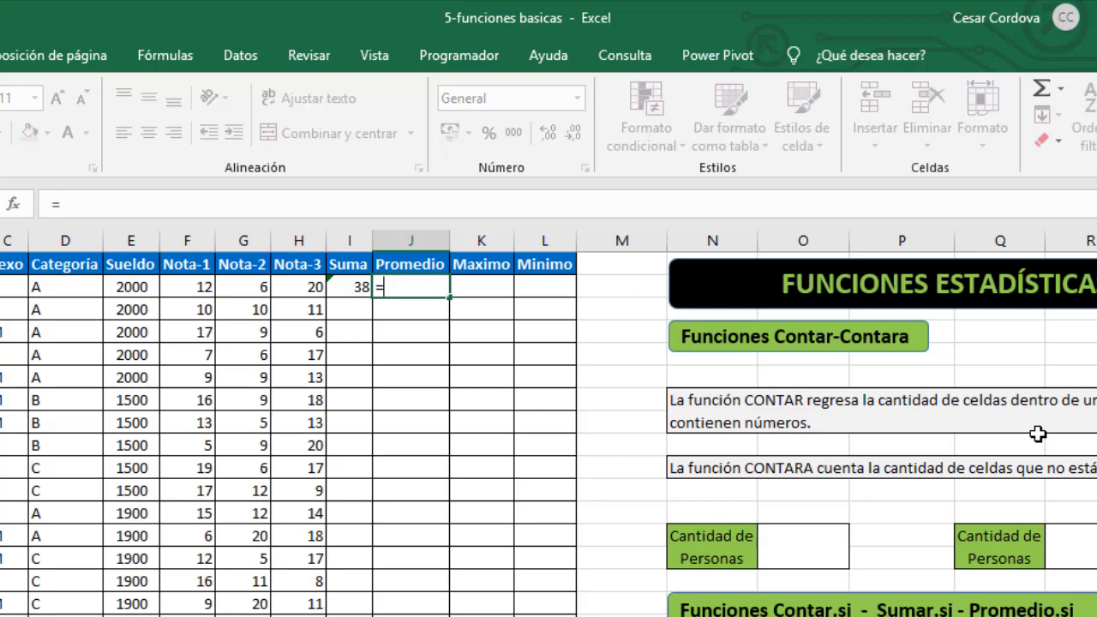
text(promedio)
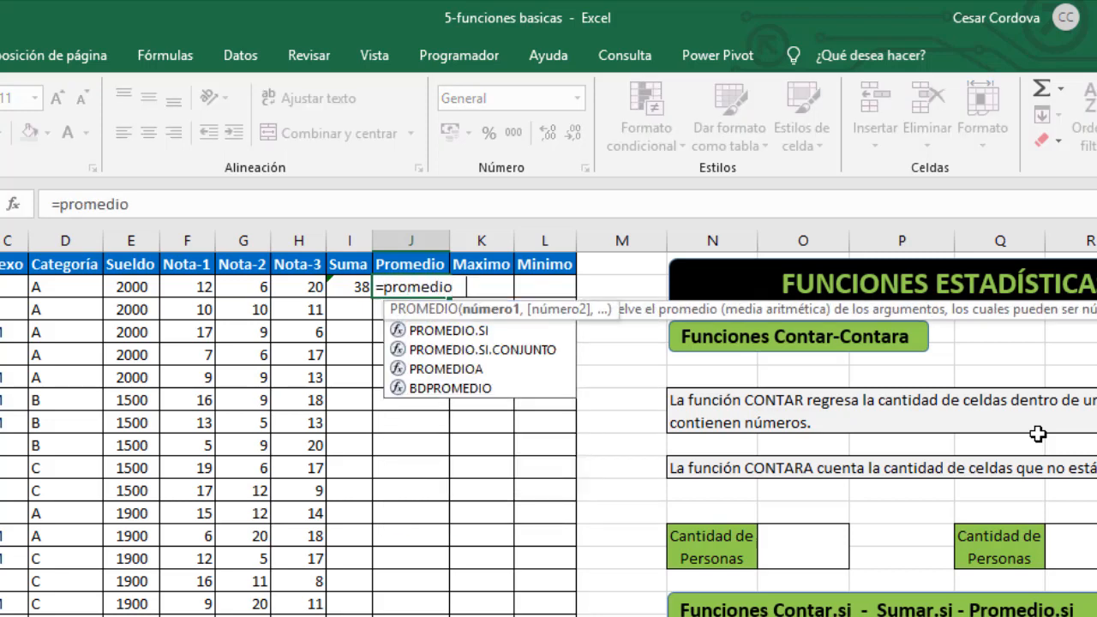
key(Tab)
drag(209, 294, 288, 300)
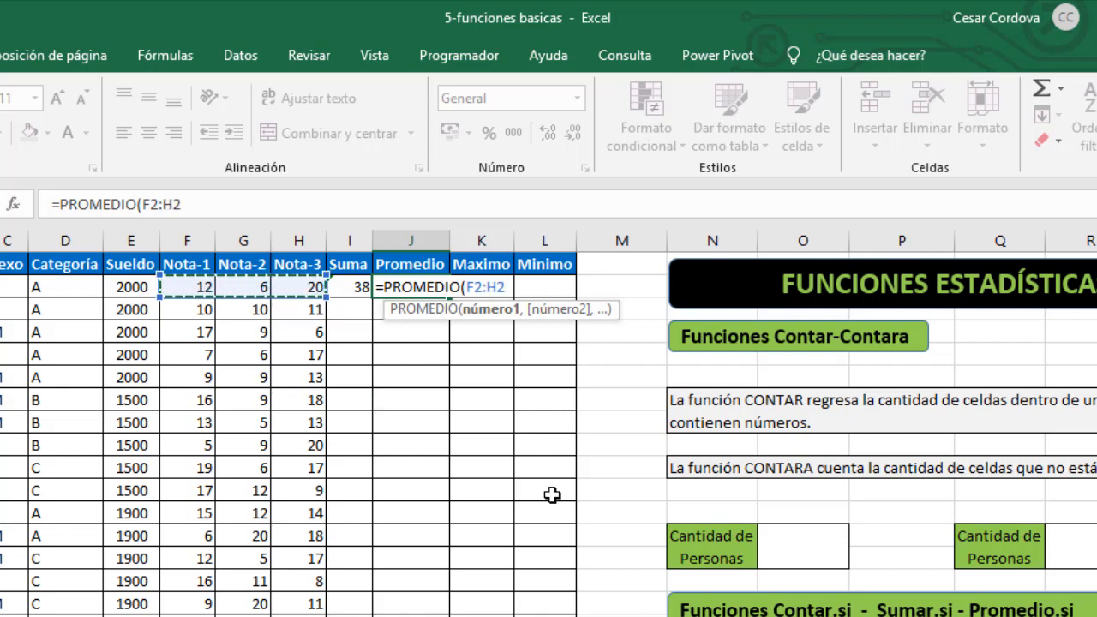
text())
key(Return)
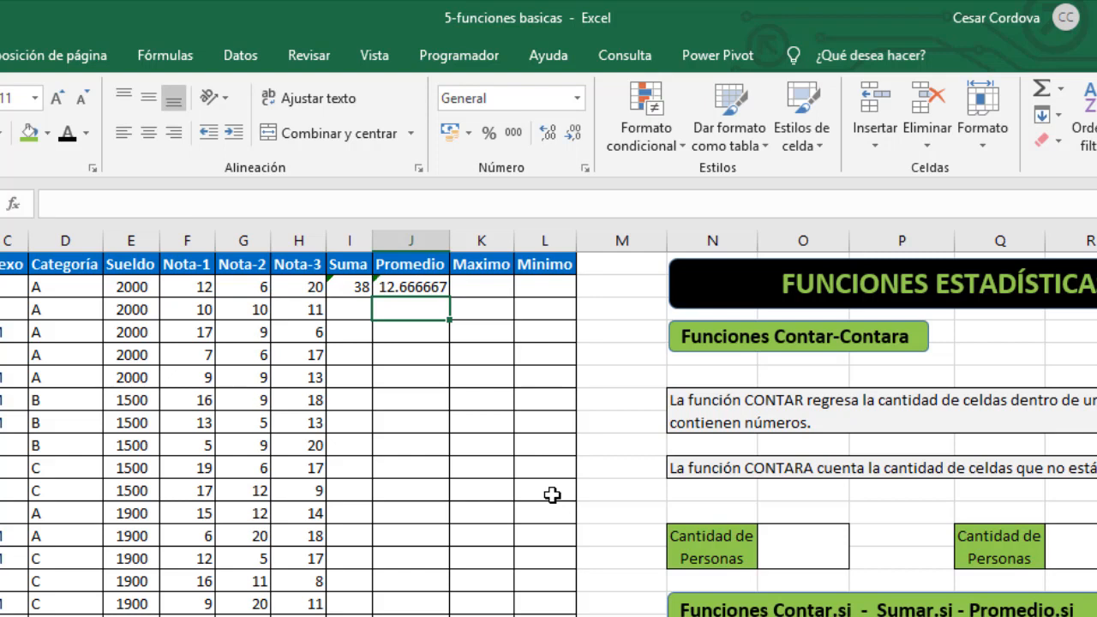
- Enter a MAX formula in K2 returning the highest of the grades in F2:H2
click(483, 292)
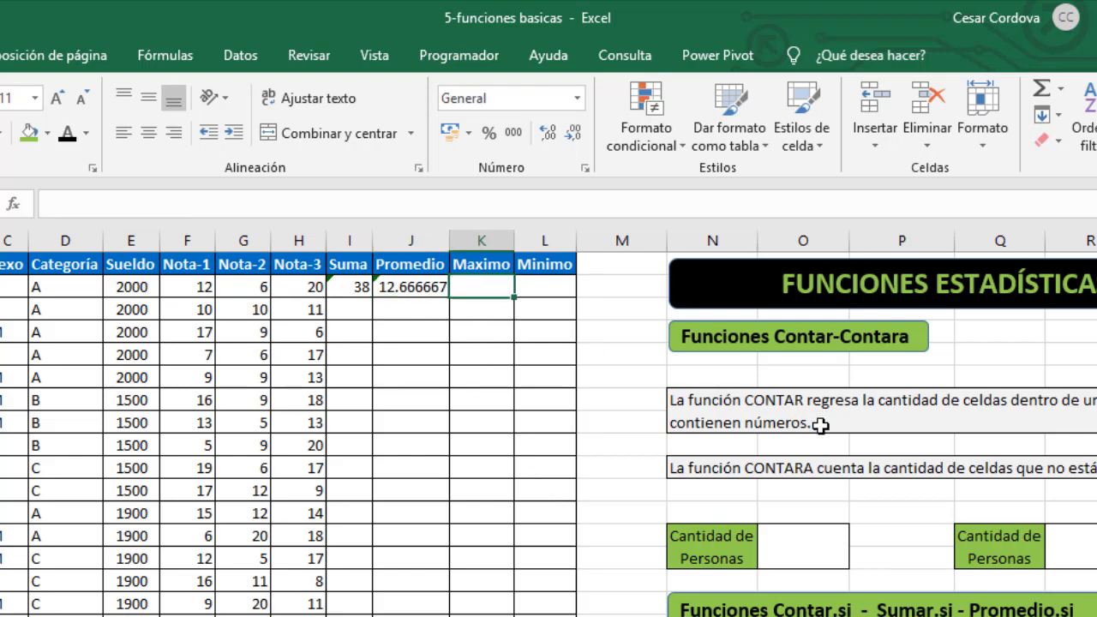
text(=)
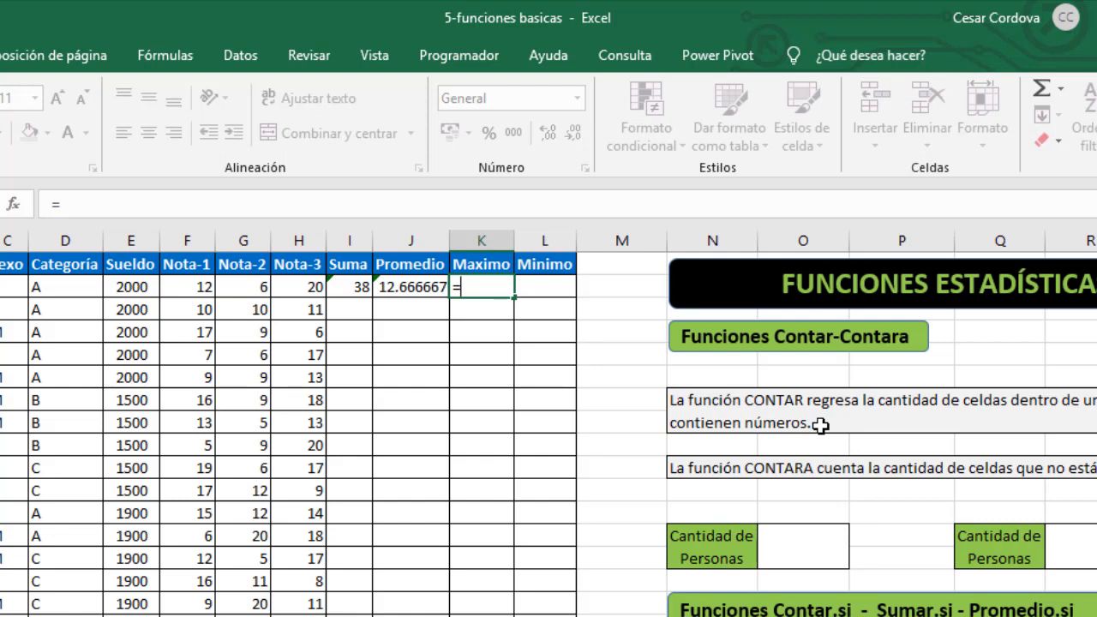
text(max)
key(Tab)
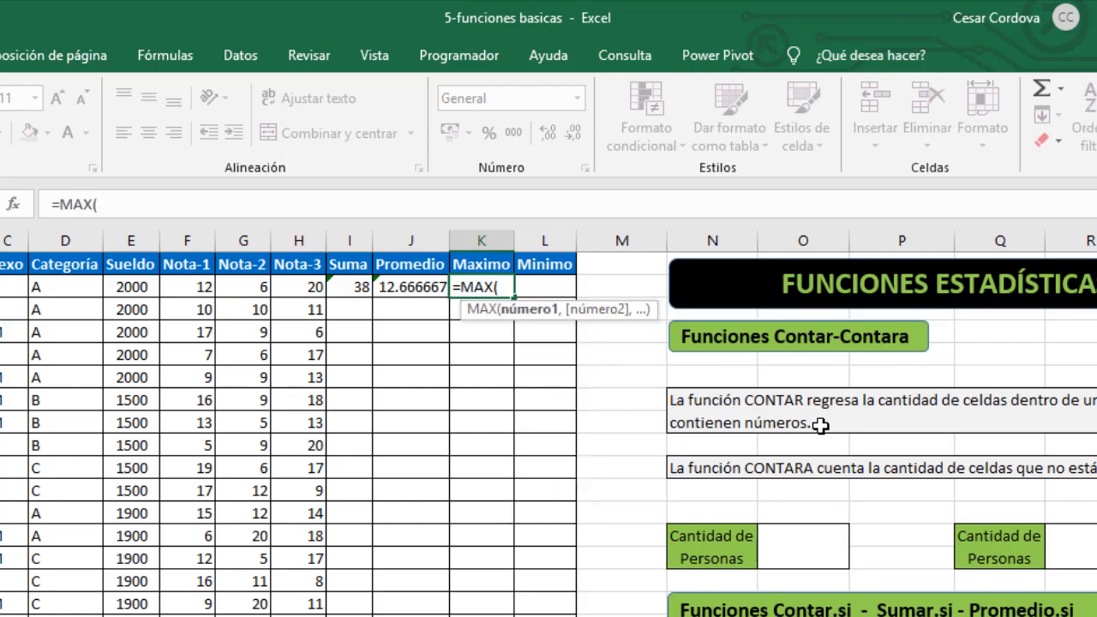
click(200, 288)
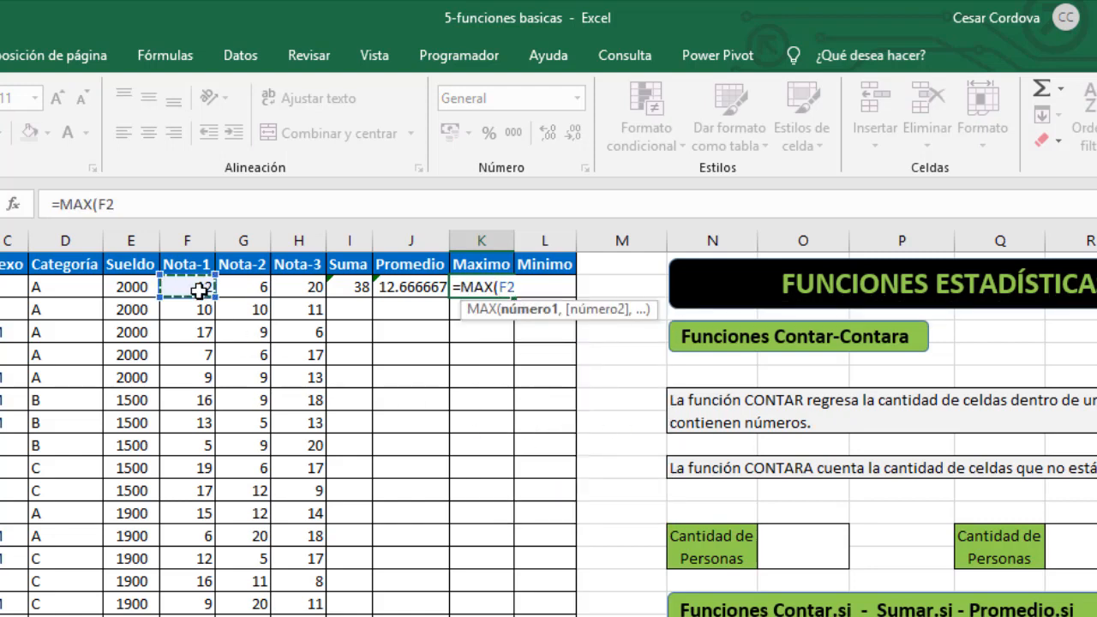
drag(199, 288, 283, 287)
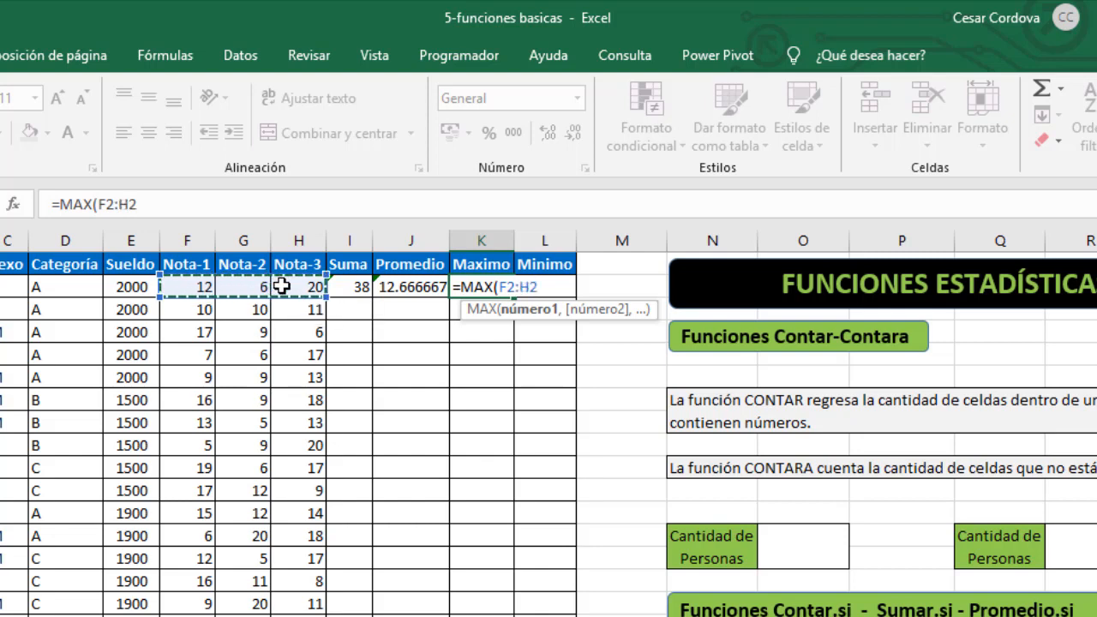
text())
key(Return)
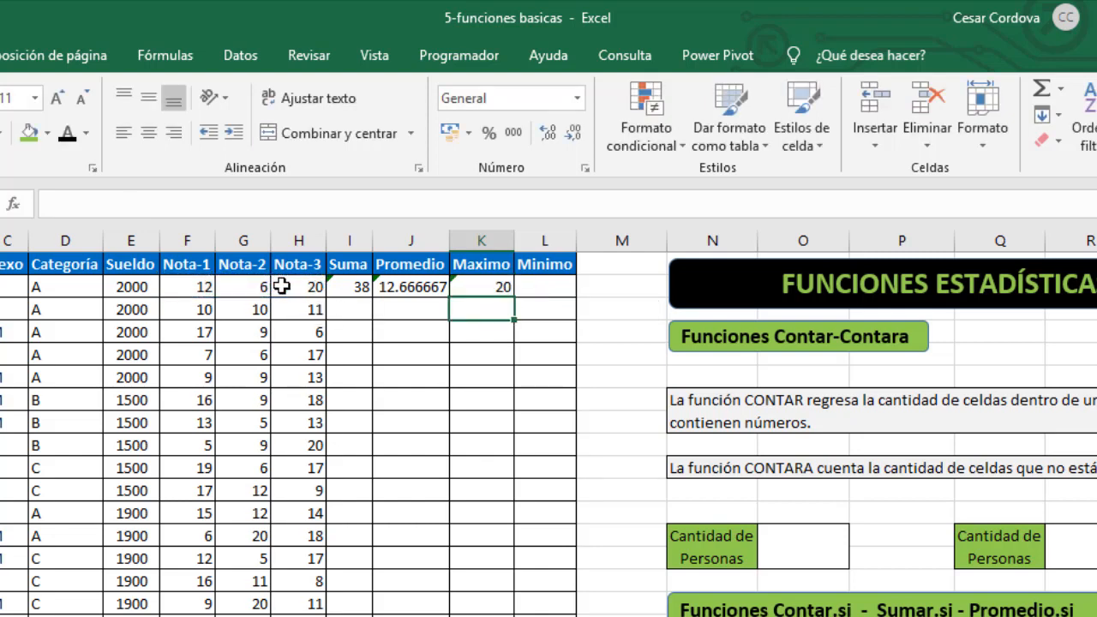
- Enter a MIN formula in L2 returning the lowest of the grades in F2:H2
click(531, 287)
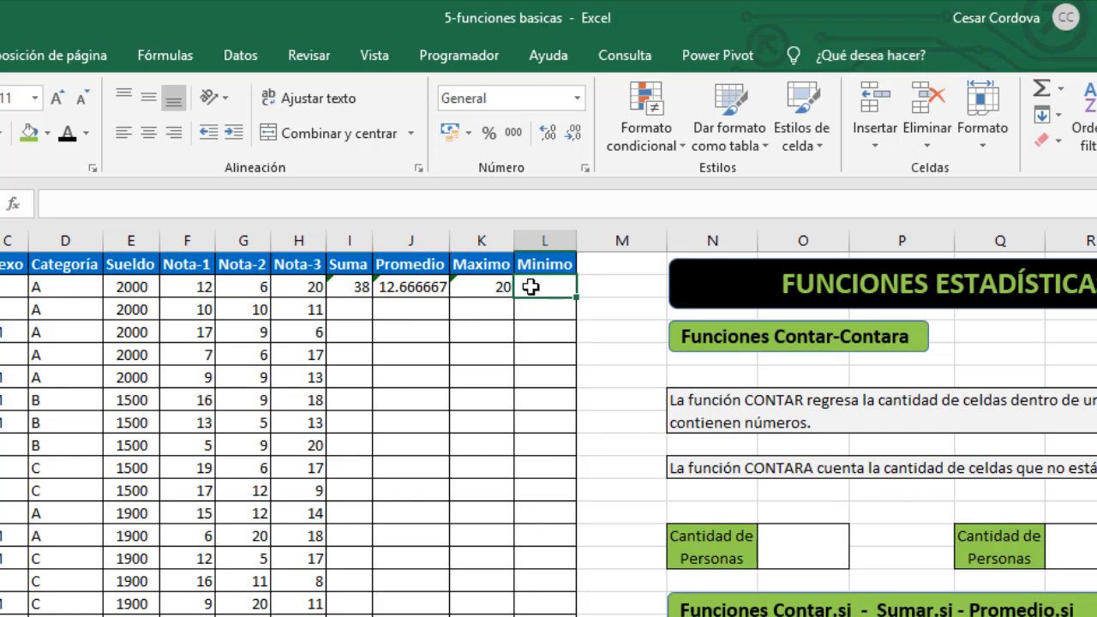
text(=)
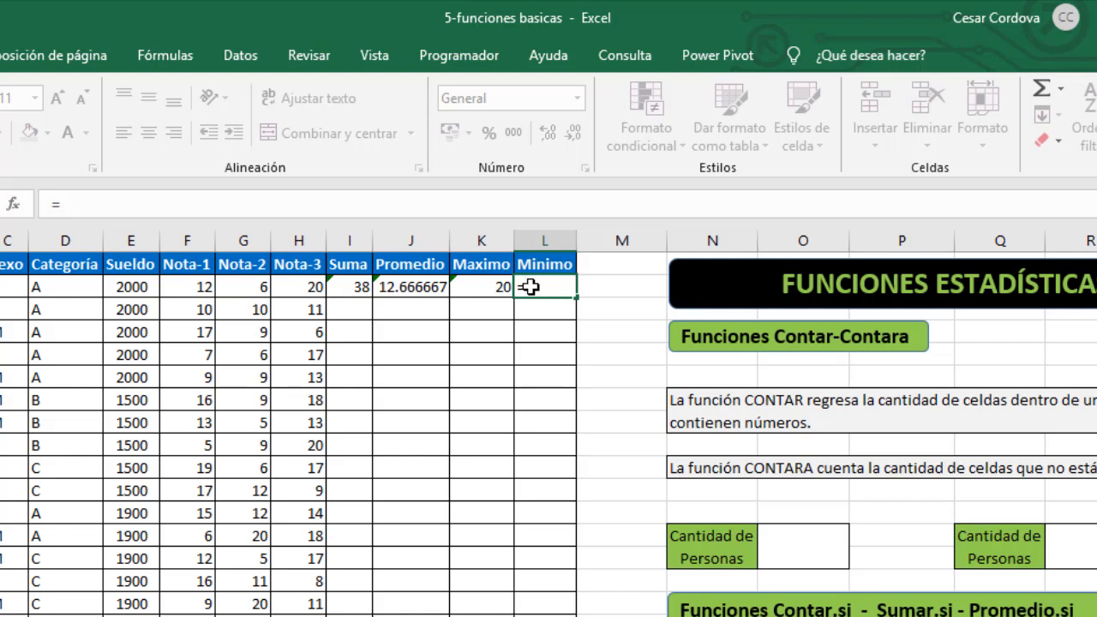
text(min)
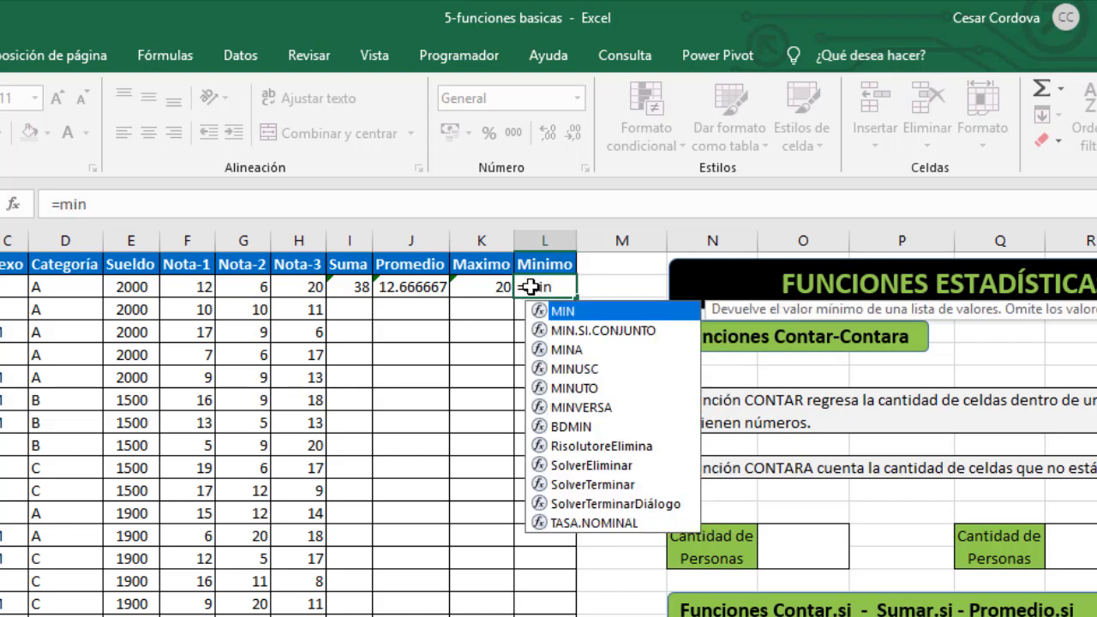
key(Tab)
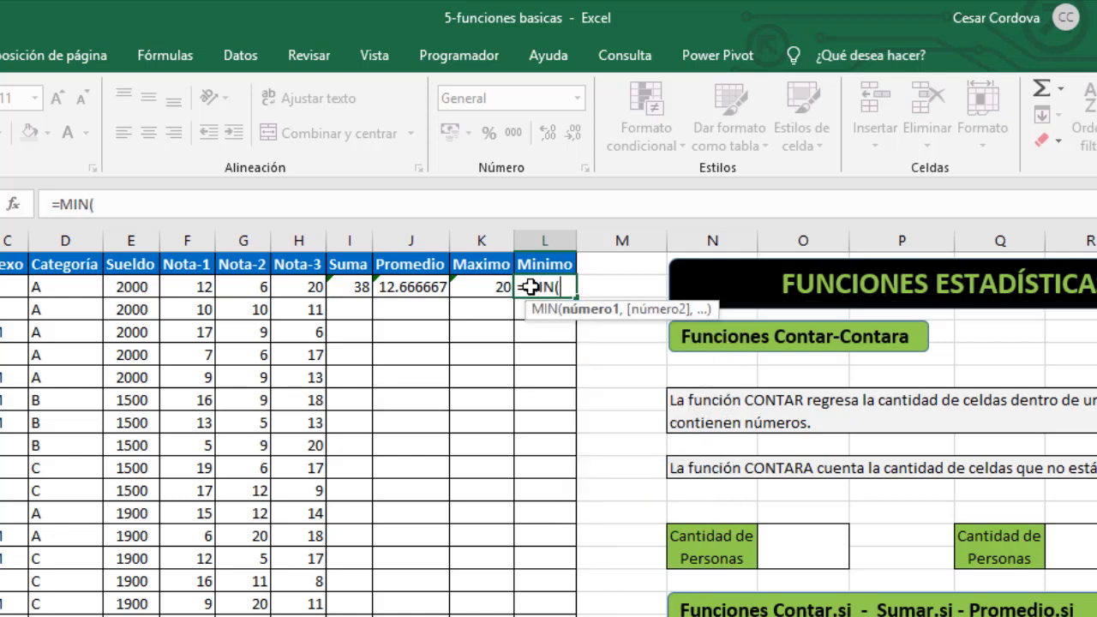
click(193, 288)
drag(194, 288, 286, 291)
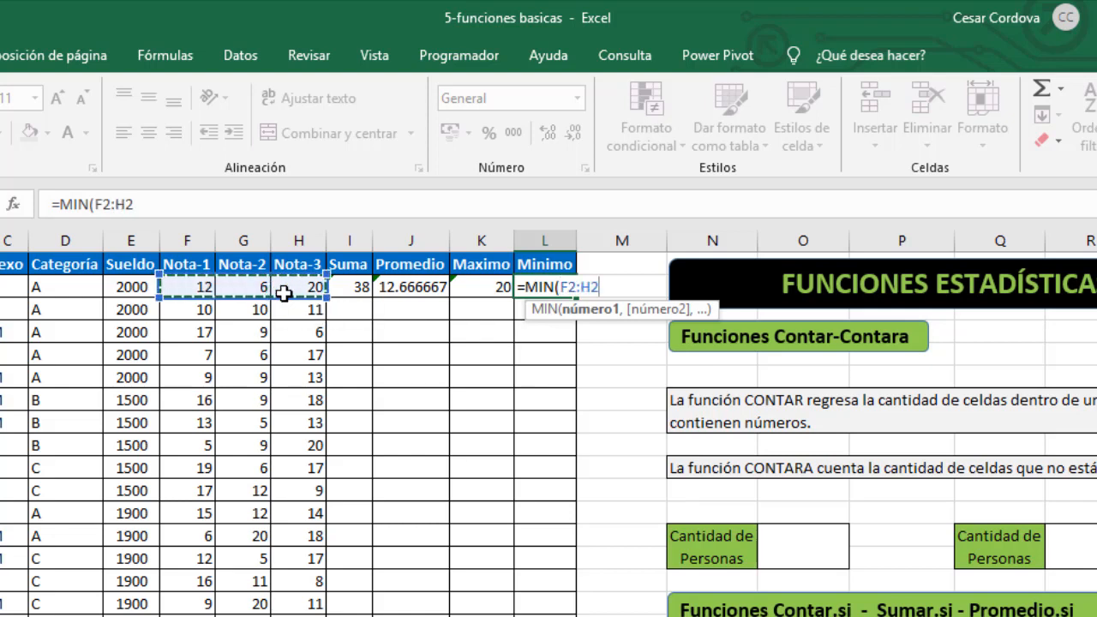
key(Return)
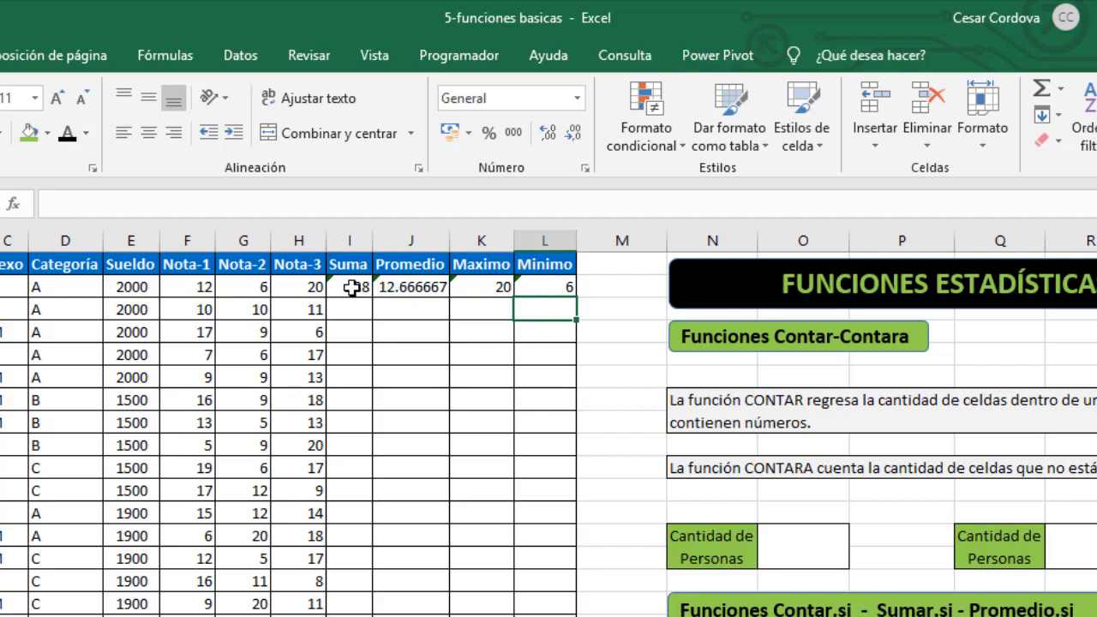
- Fill the four formulas in I2:L2 down to every student row of the table
drag(351, 288, 555, 295)
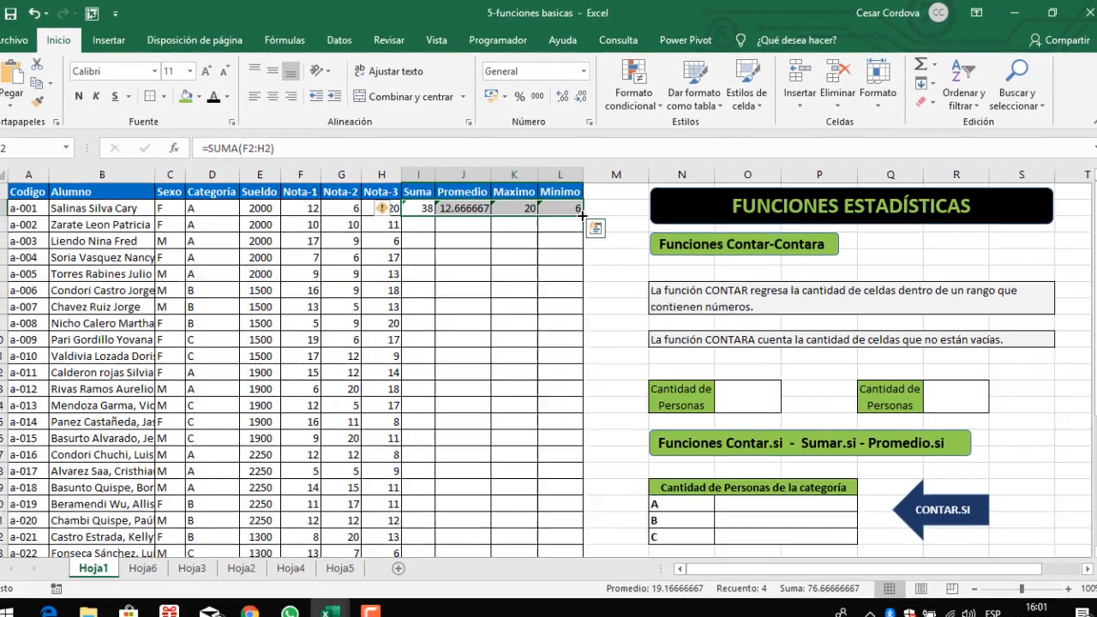
double_click(576, 297)
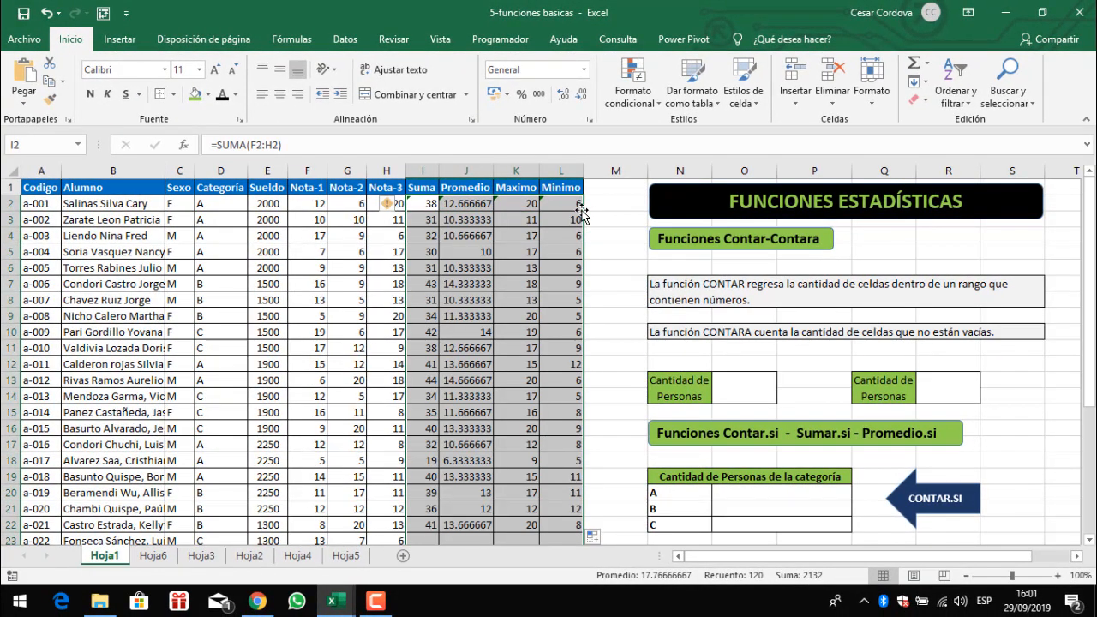
- Inspect the copied formulas in various rows of the Promedio and Maximo columns
click(515, 299)
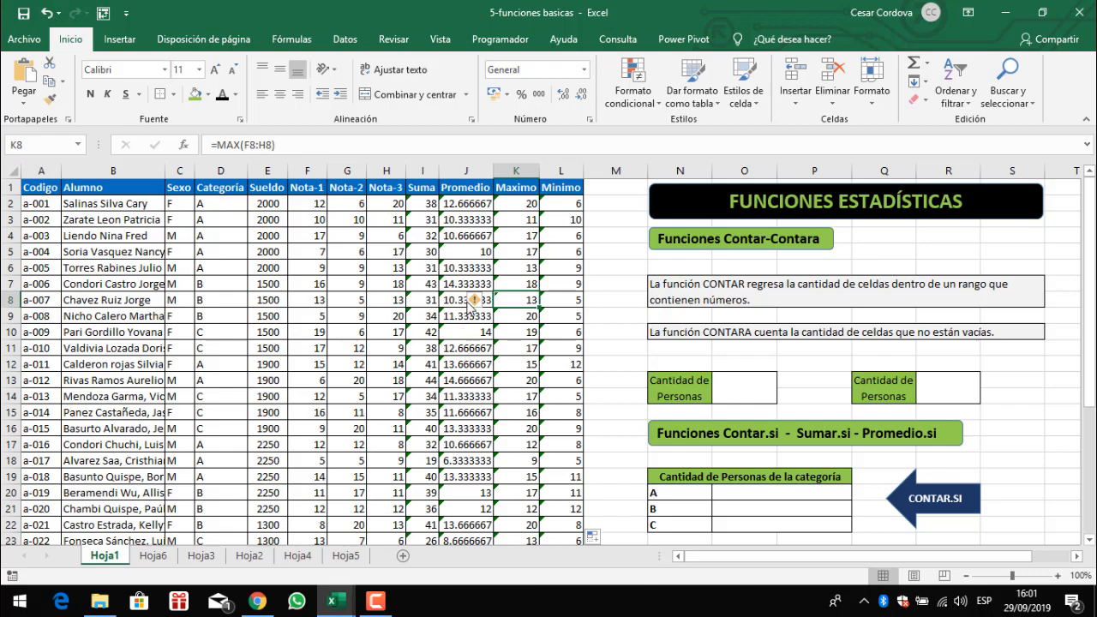
click(469, 252)
click(469, 280)
click(470, 346)
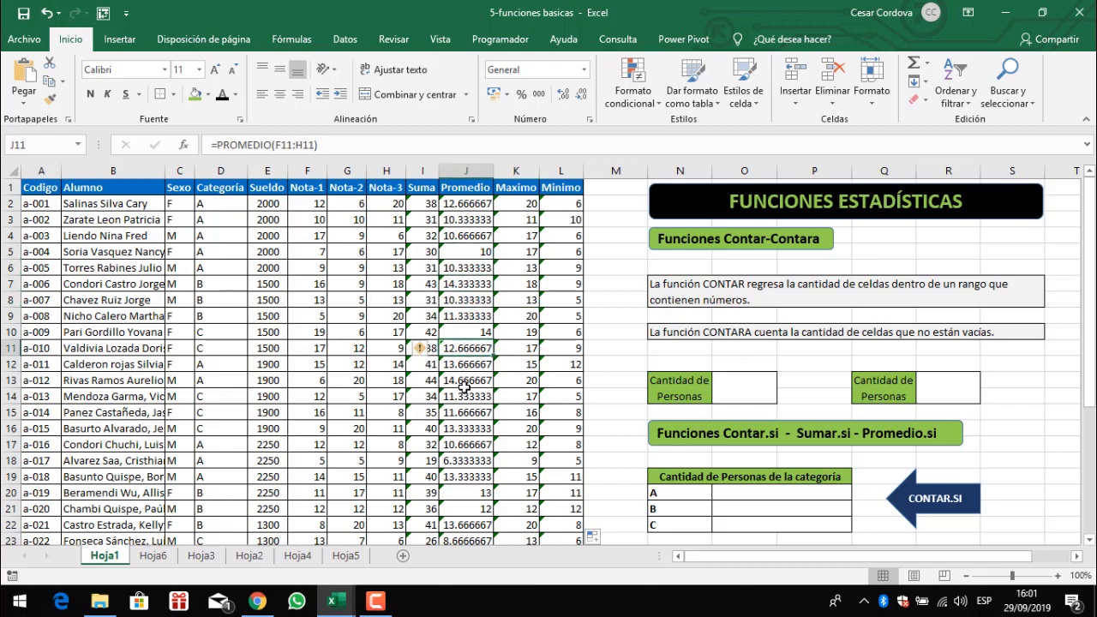
click(464, 387)
click(466, 428)
click(473, 474)
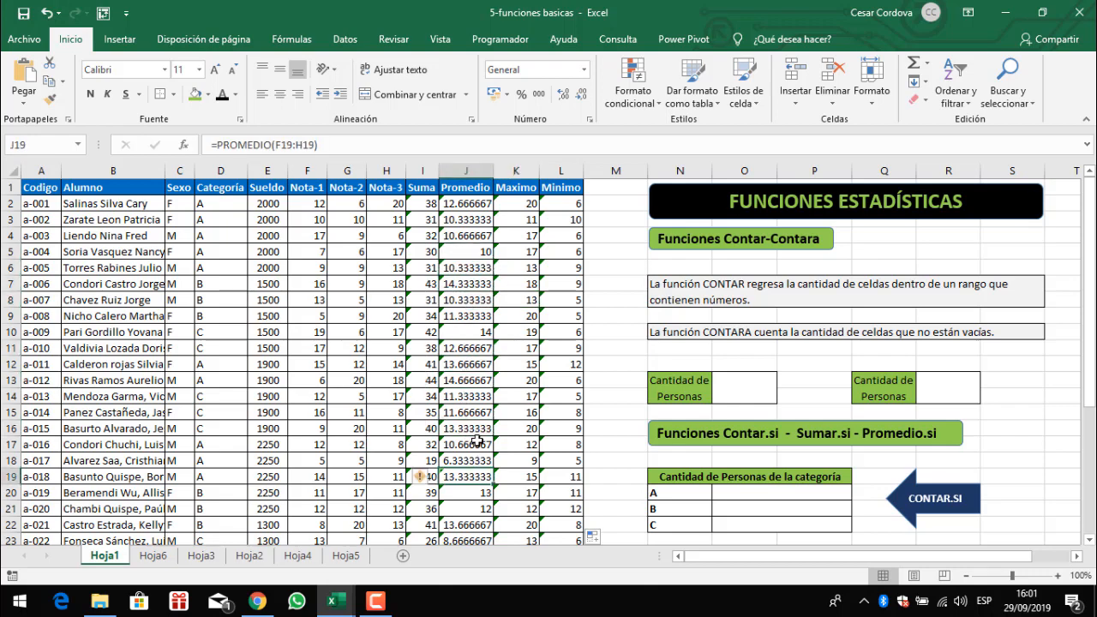
scroll(477, 441, down, 2)
scroll(477, 441, down, 3)
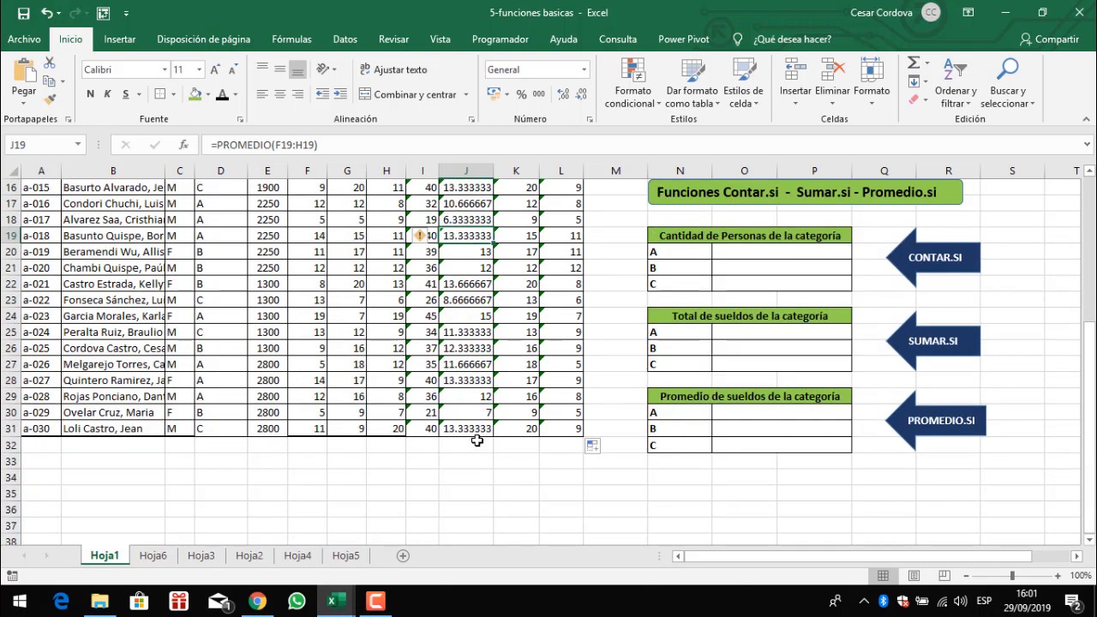
scroll(478, 440, up, 5)
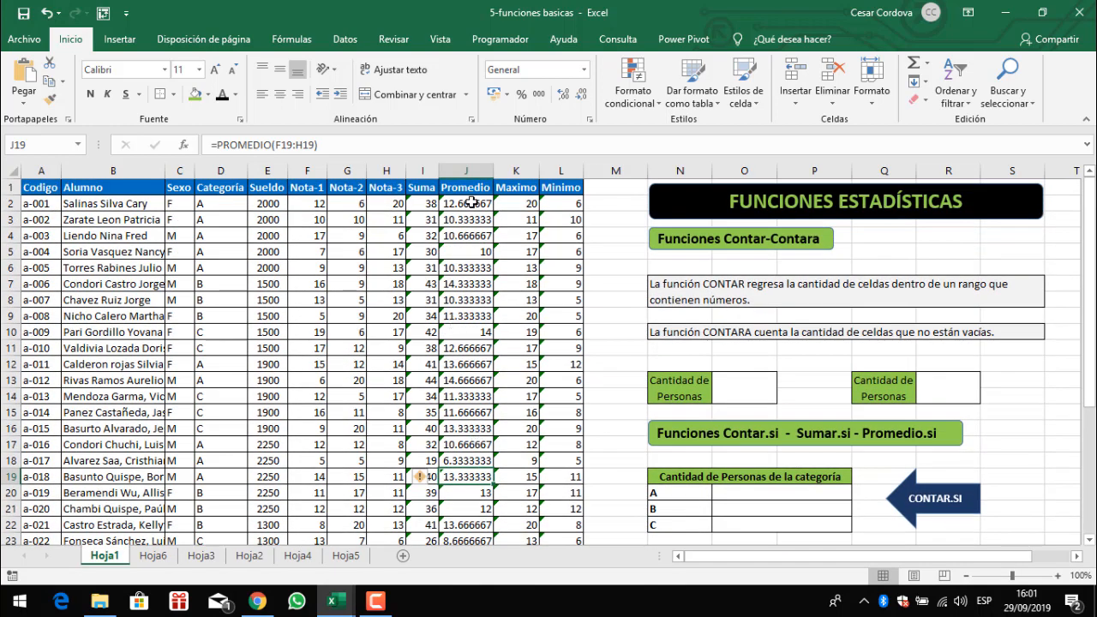
click(471, 202)
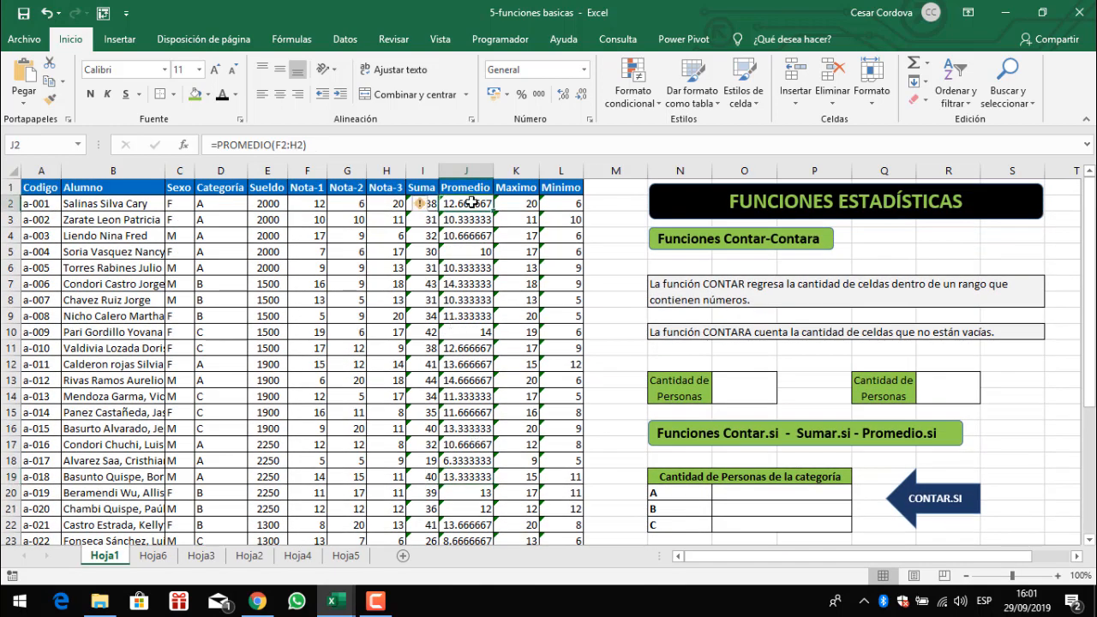
- Apply the Number format to the Promedio values in J2:J31
key(ctrl+shift+Down)
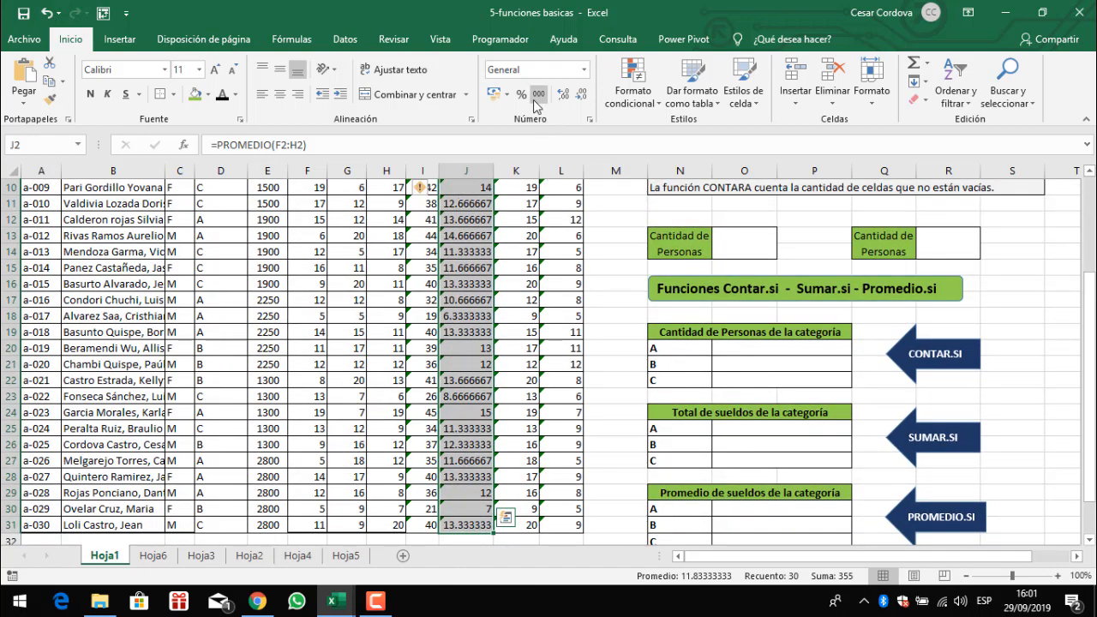
click(584, 73)
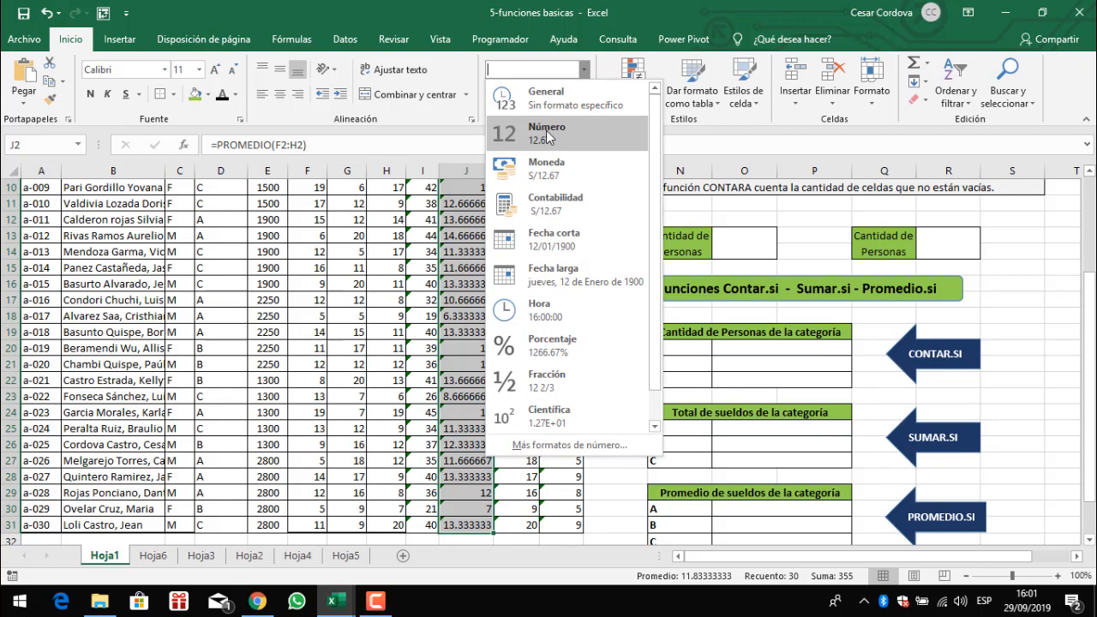
click(547, 133)
scroll(522, 284, up, 3)
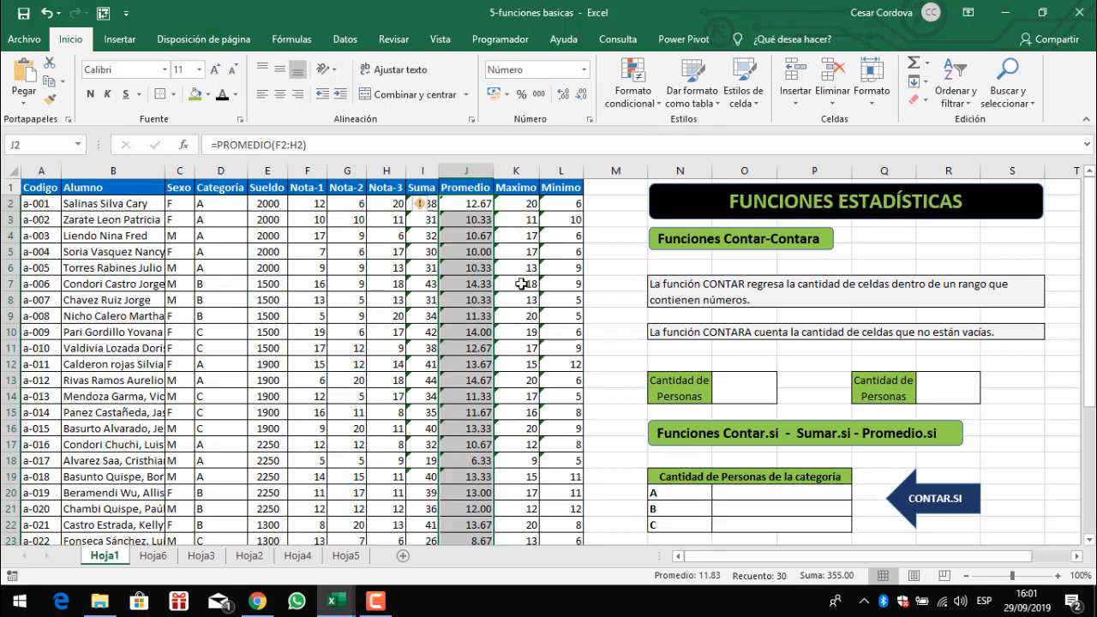
click(521, 284)
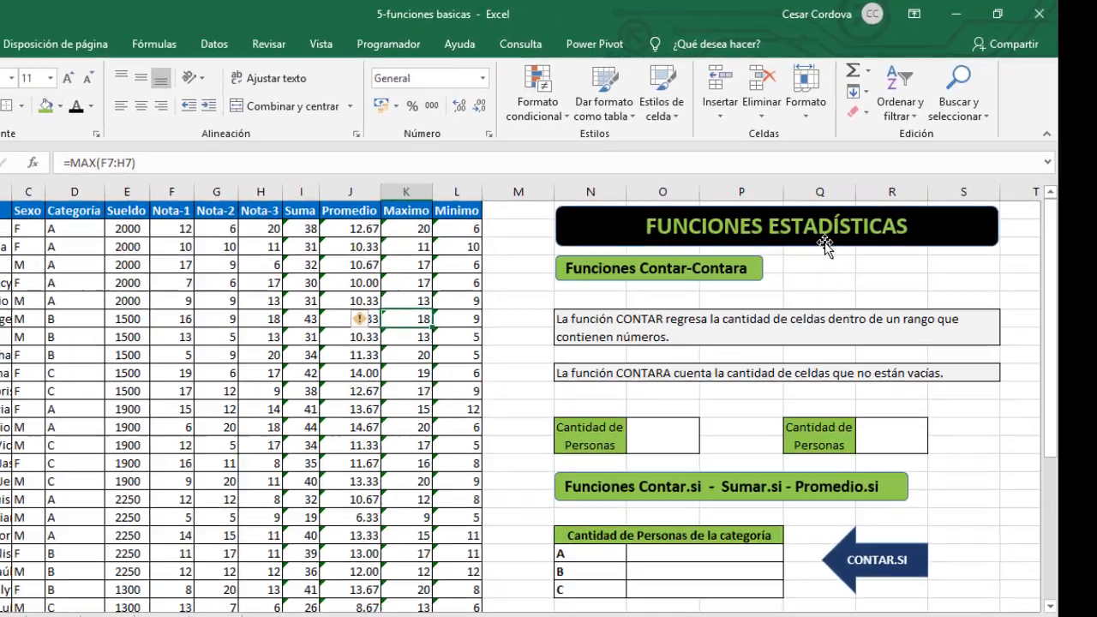
click(883, 211)
click(782, 303)
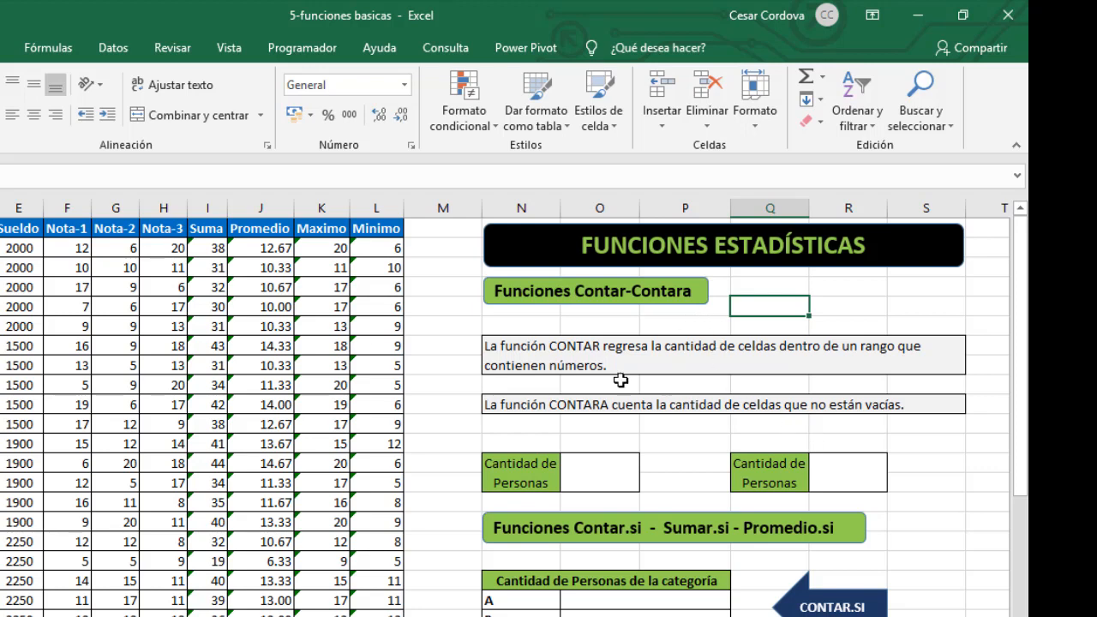
click(562, 358)
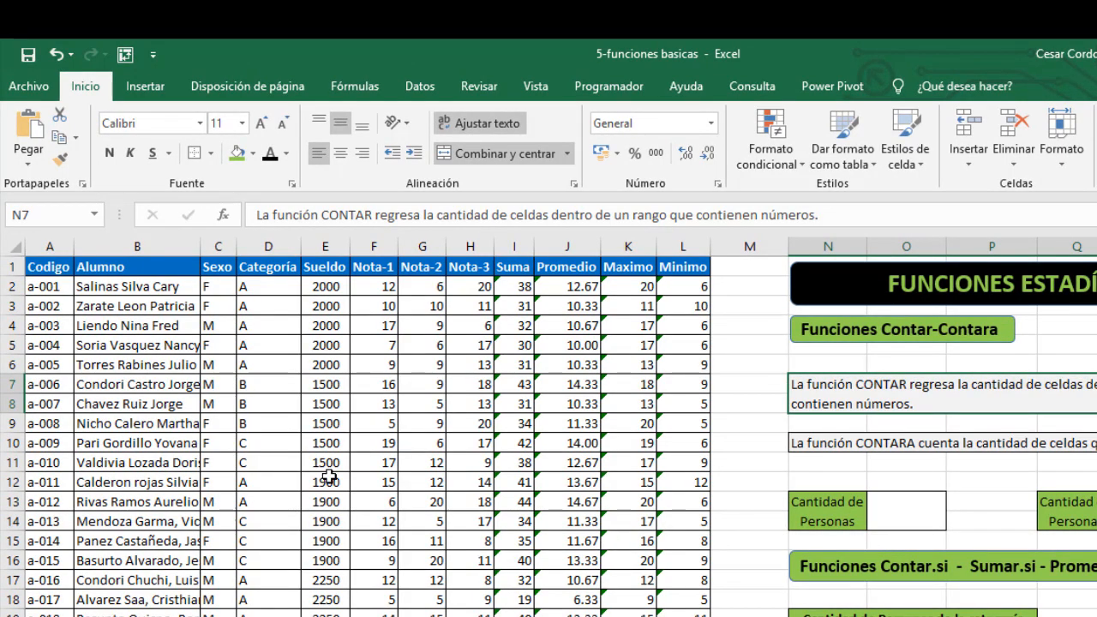
click(267, 246)
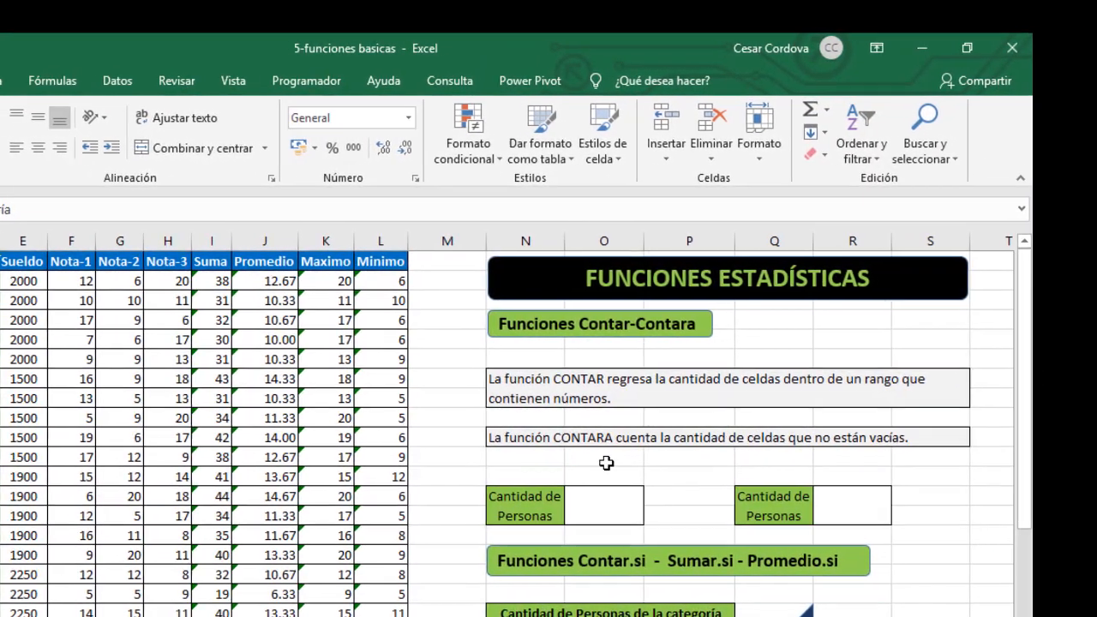
- Enter a CONTAR formula in O13 counting the numeric cells of F2:F31, and center the result vertically
click(531, 435)
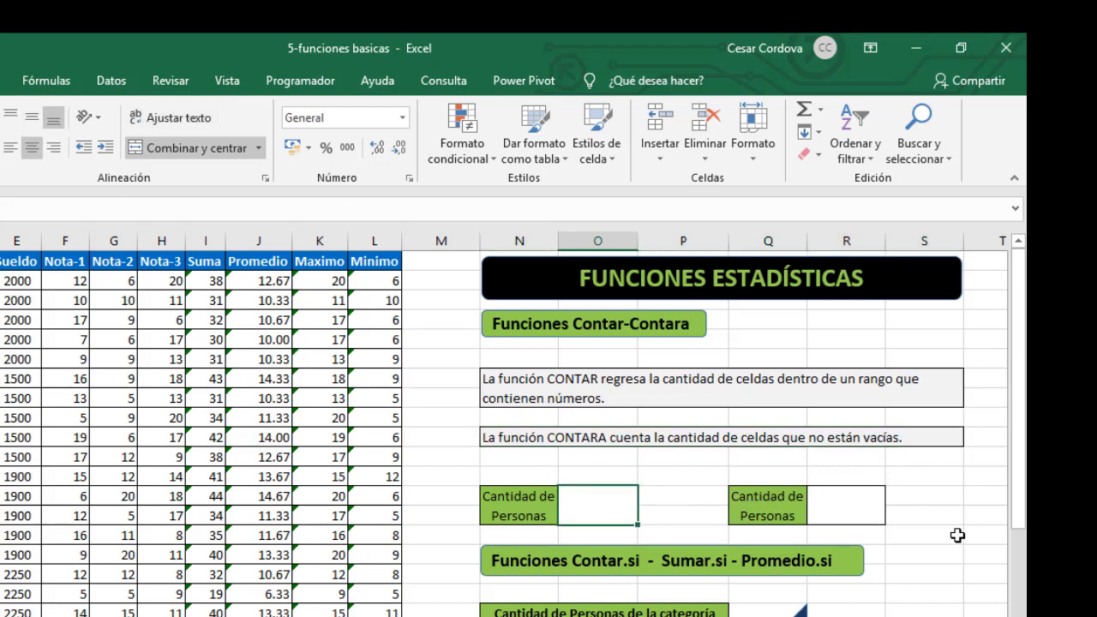
text(contar)
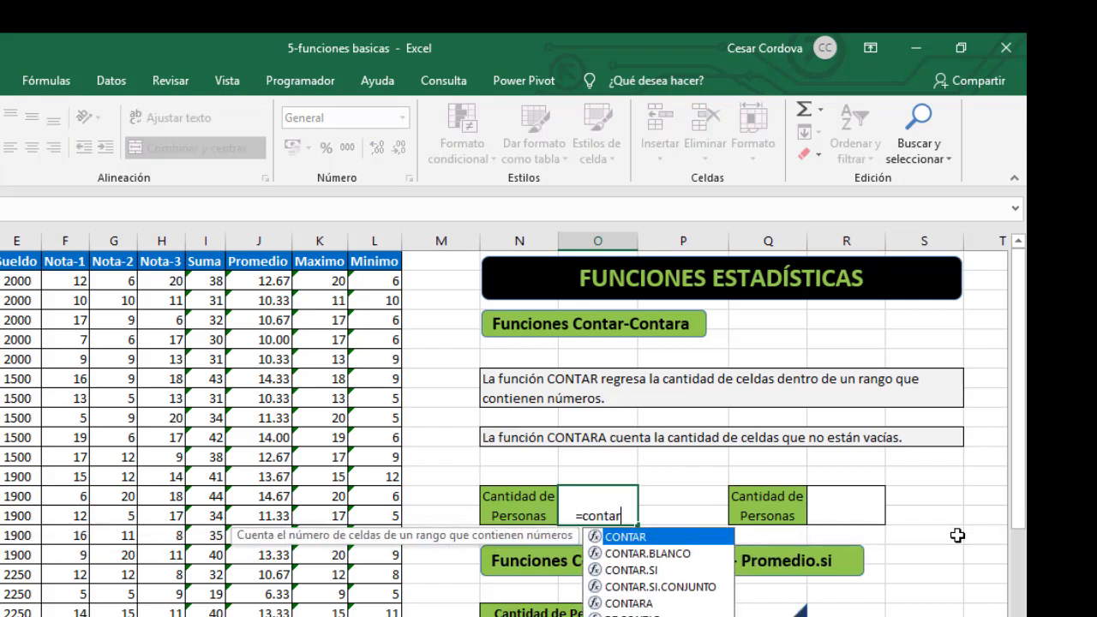
key(Tab)
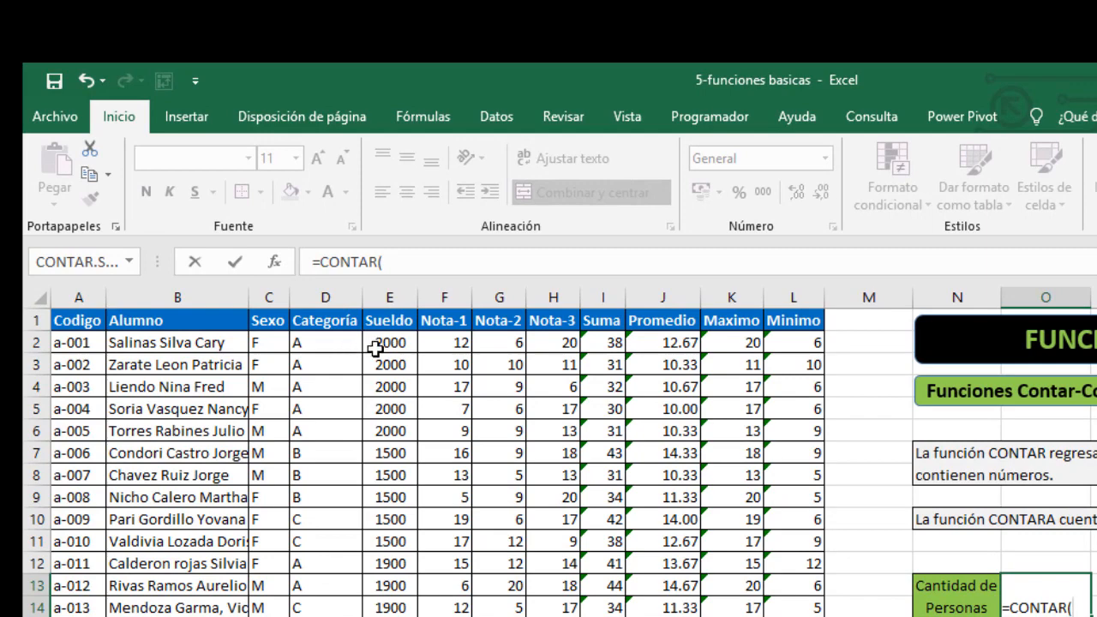
click(464, 344)
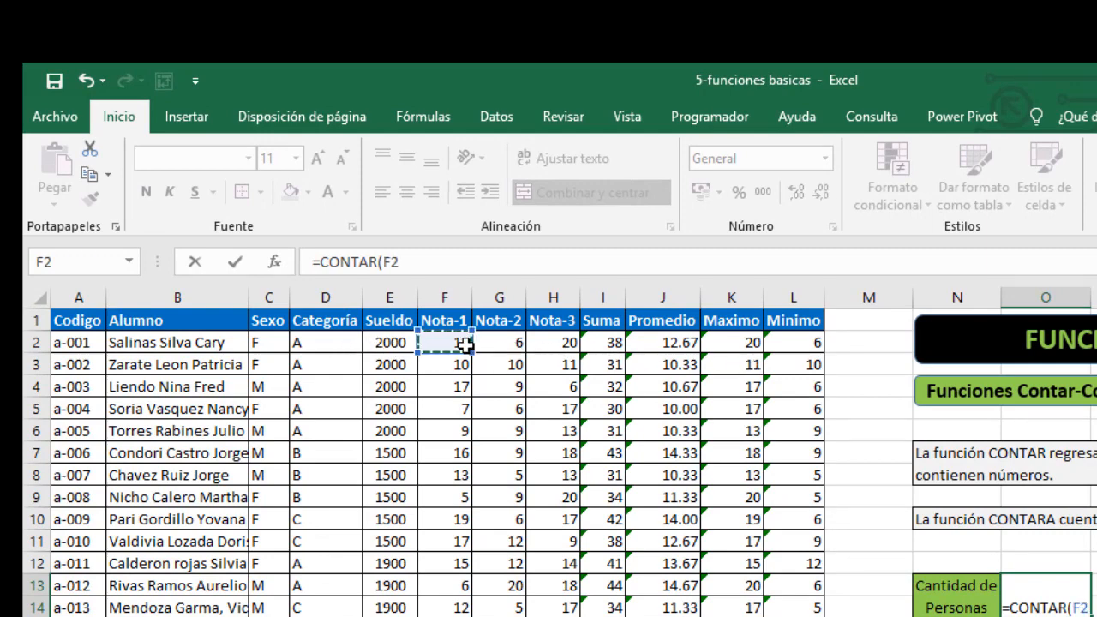
key(ctrl+shift+Down)
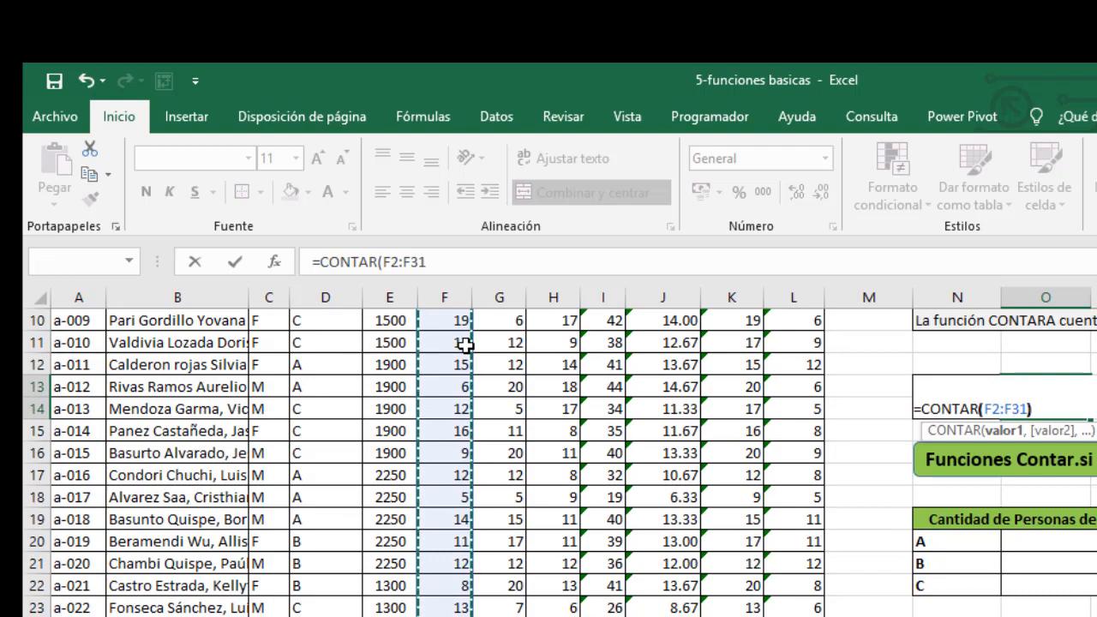
text())
key(Return)
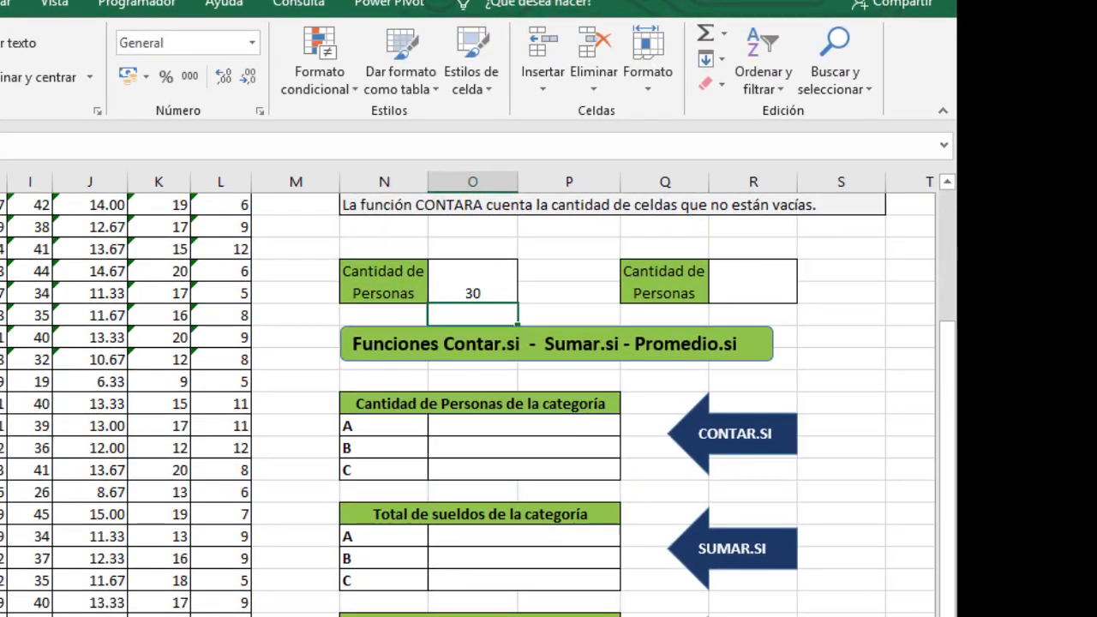
click(470, 287)
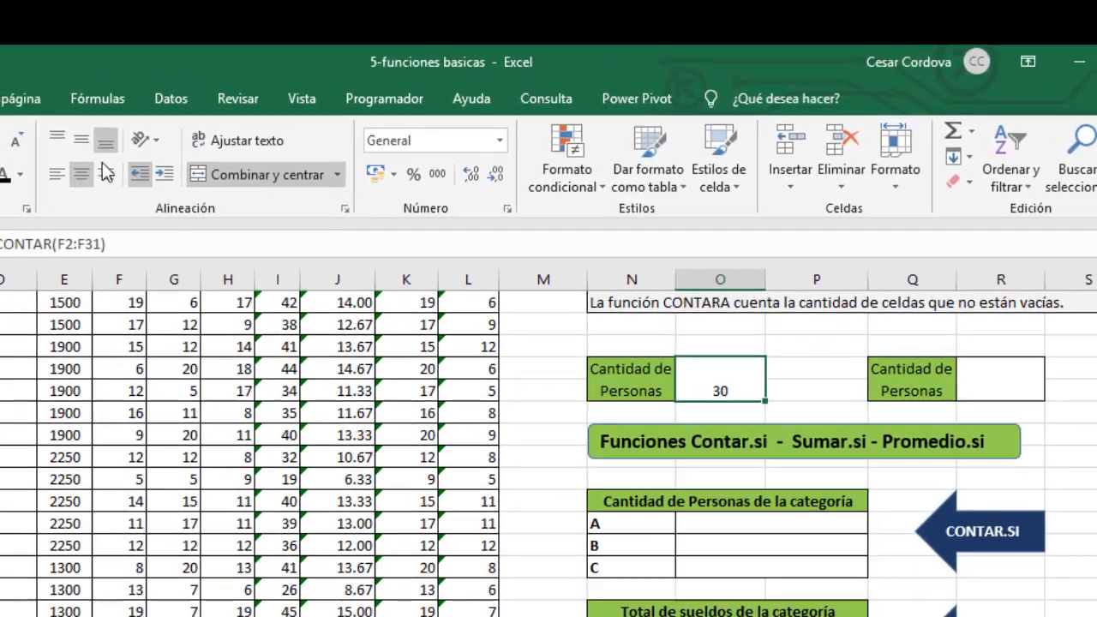
click(82, 141)
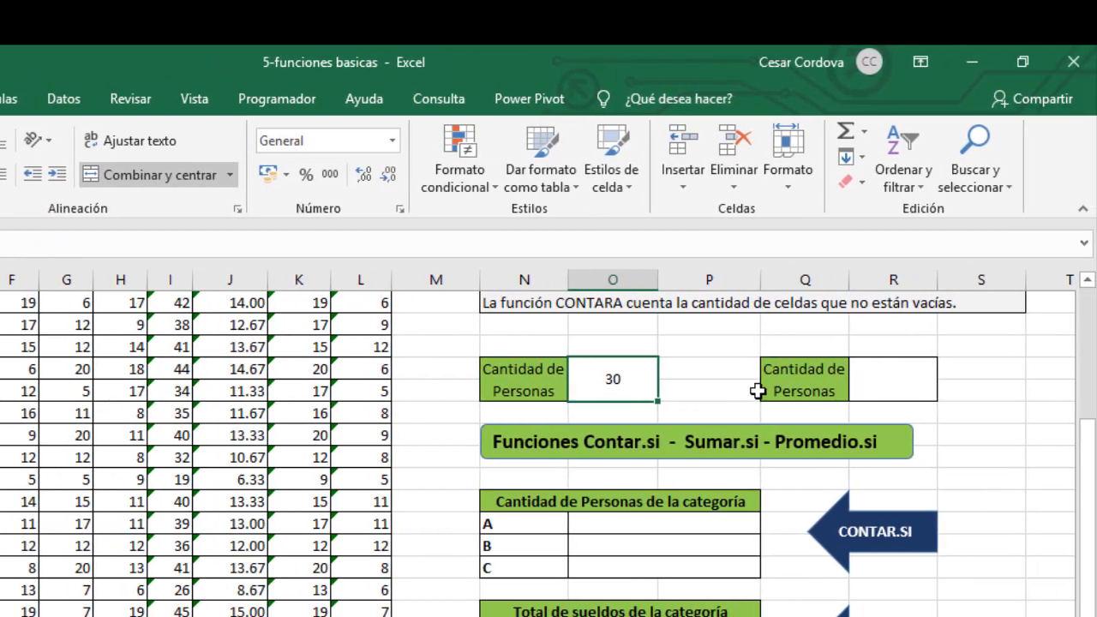
- Enter a CONTARA formula in R13 counting the non-empty cells of the student names in B2:B31
click(894, 390)
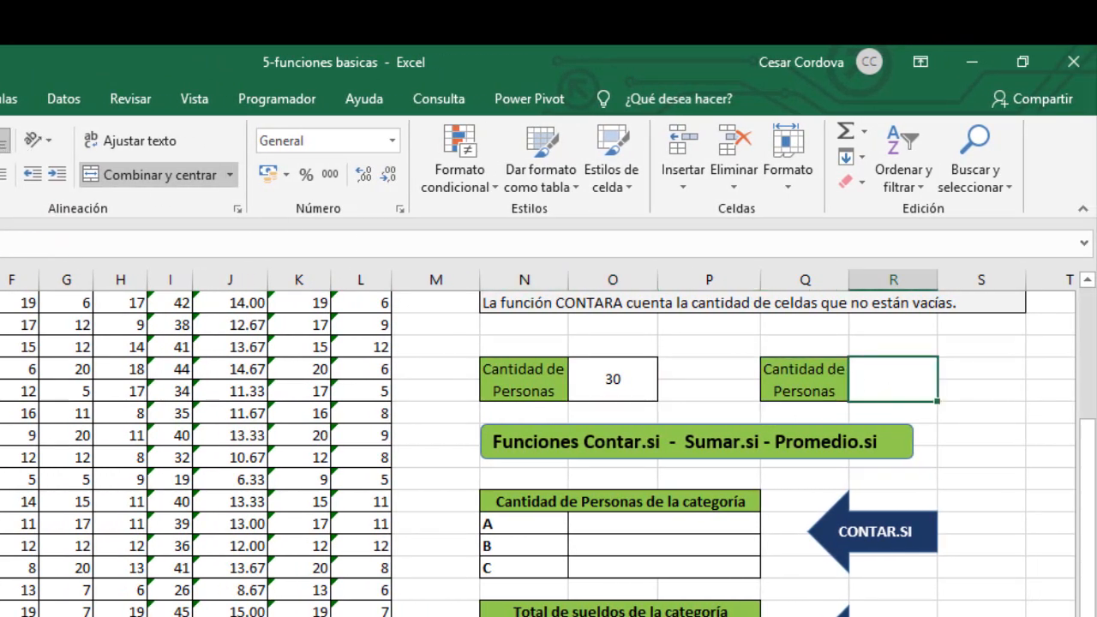
click(627, 391)
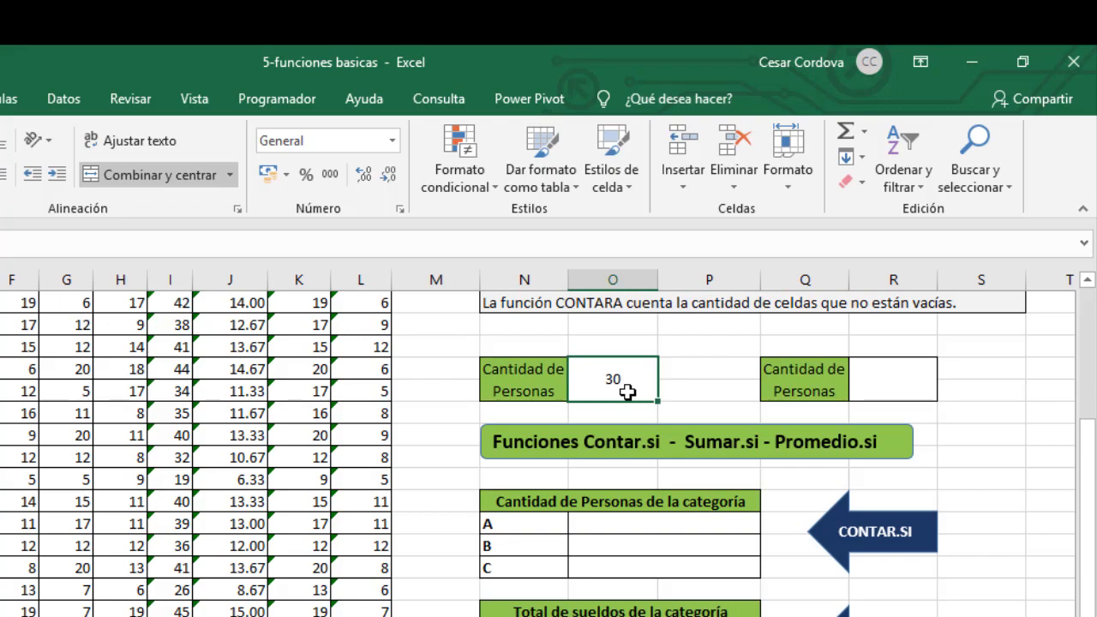
scroll(628, 391, up, 2)
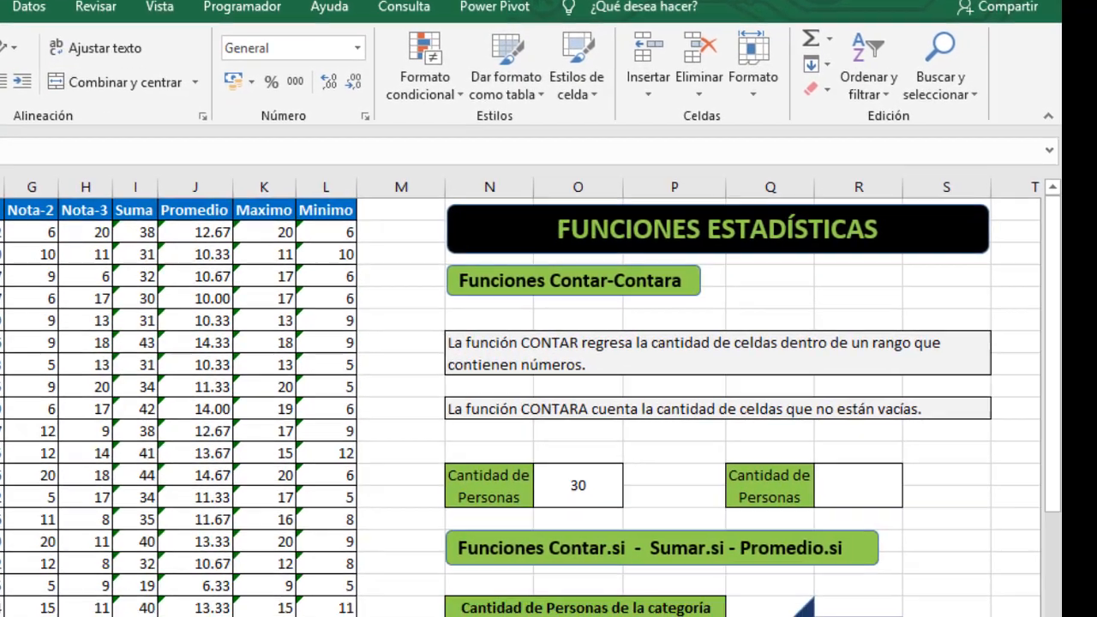
scroll(548, 385, down, 3)
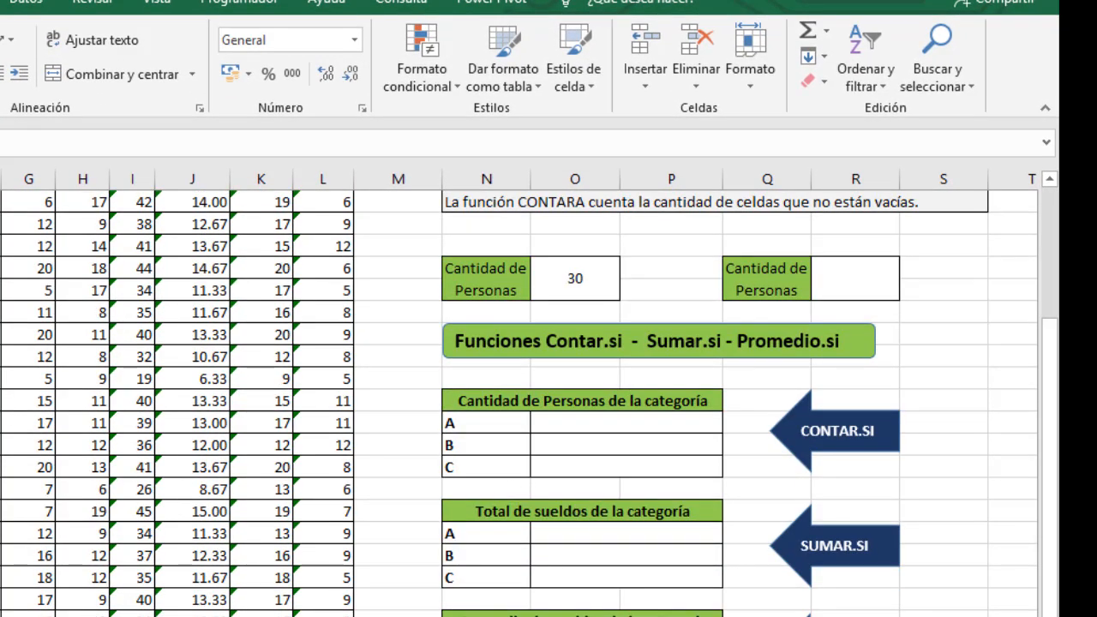
scroll(549, 386, up, 3)
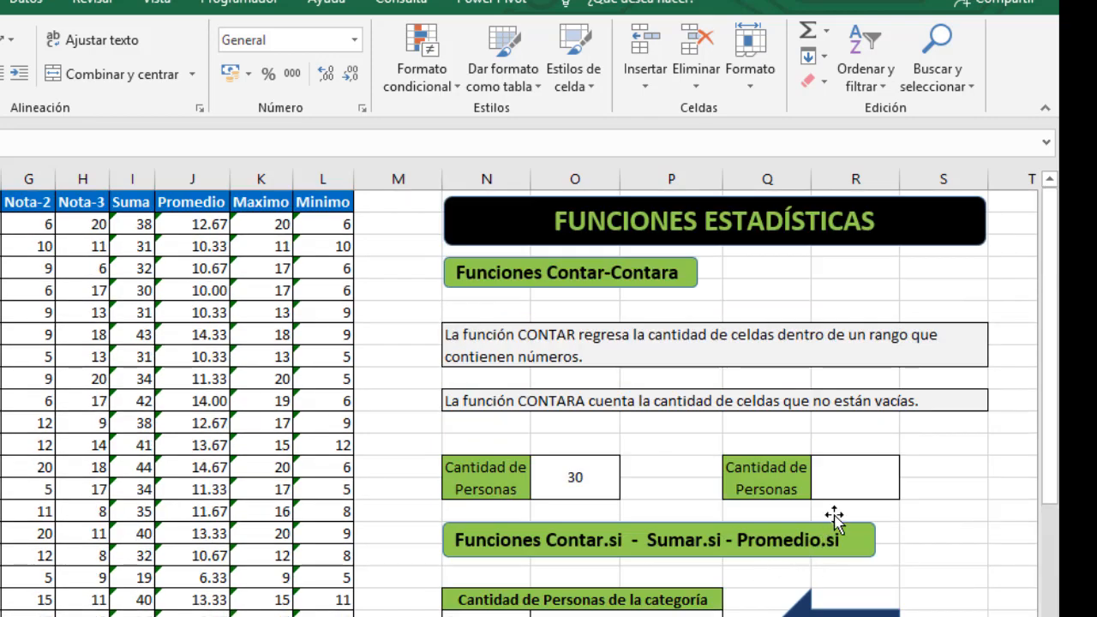
click(845, 486)
text(=conta)
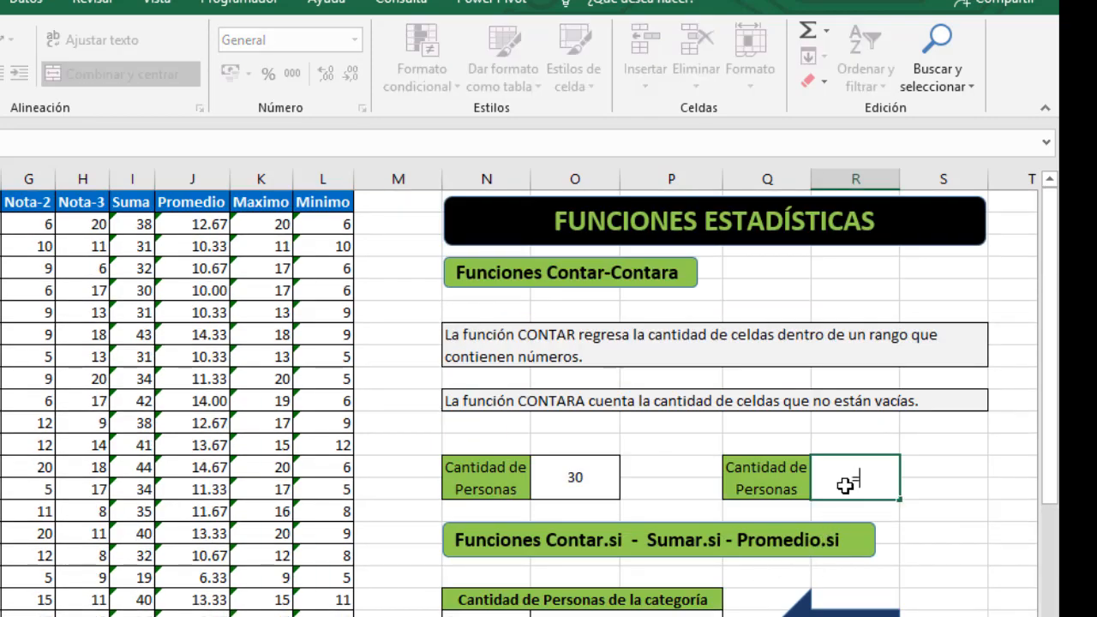
text(ra)
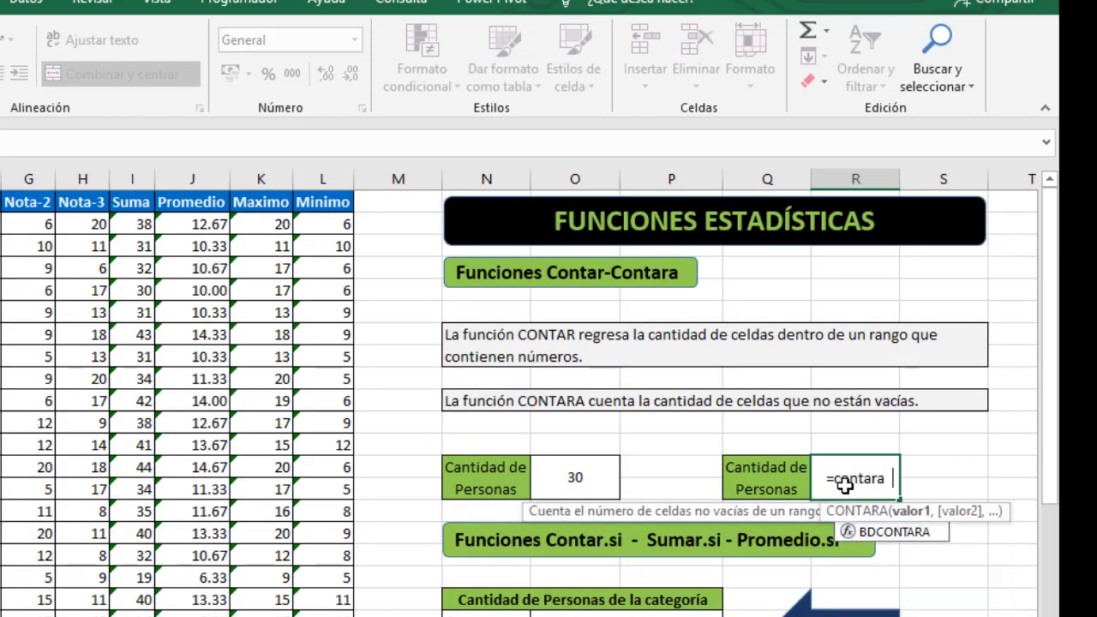
key(Tab)
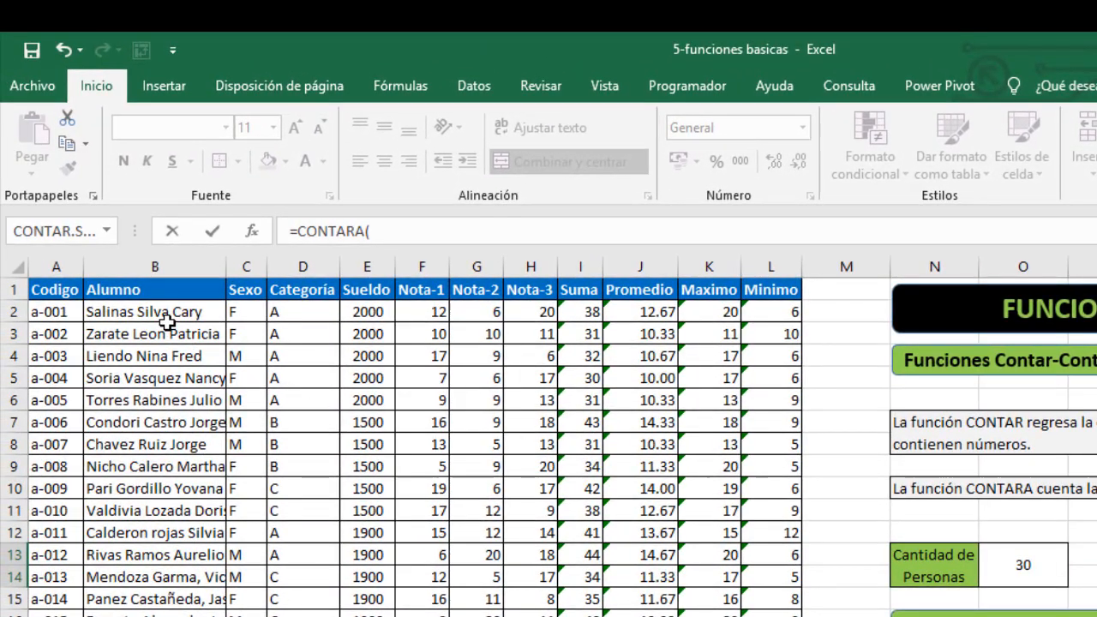
click(163, 313)
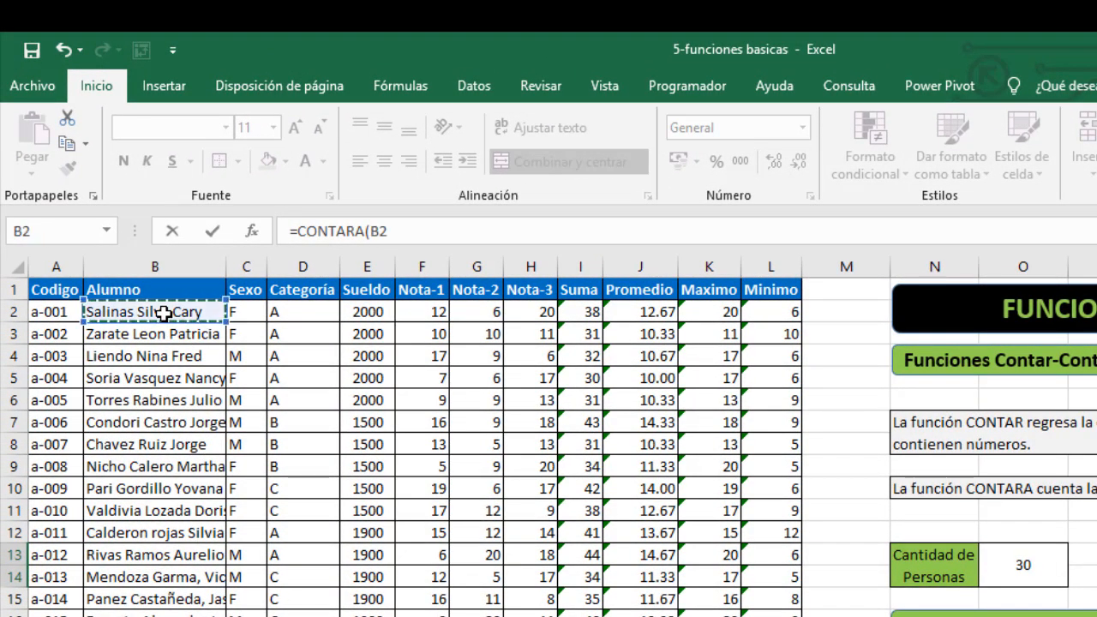
key(ctrl+shift+Down)
key(Return)
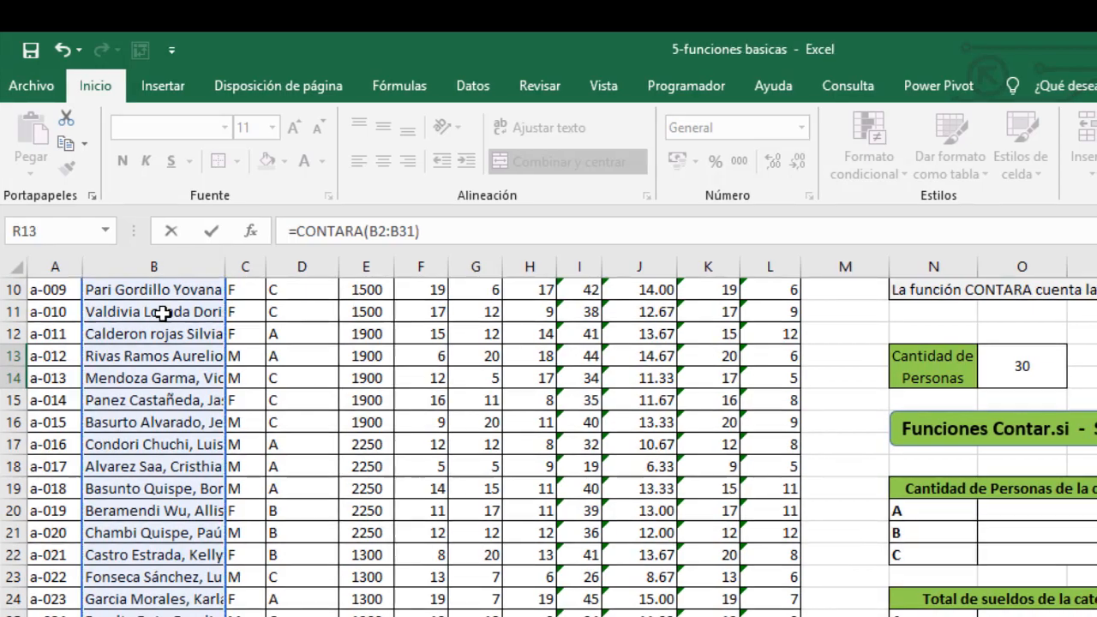
scroll(757, 464, up, 3)
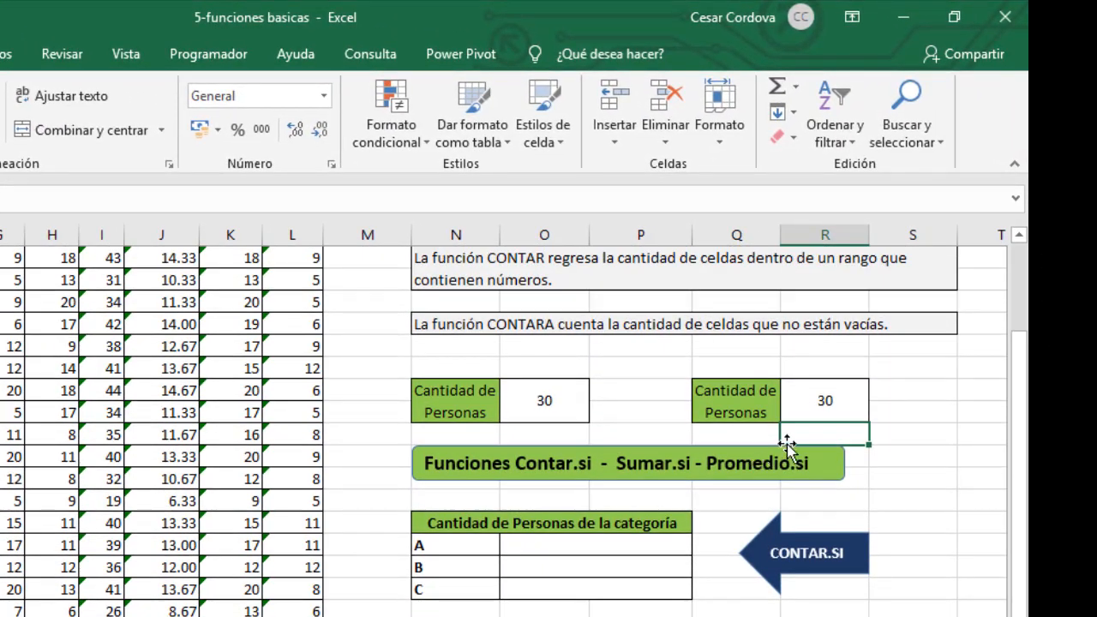
click(824, 403)
key(Delete)
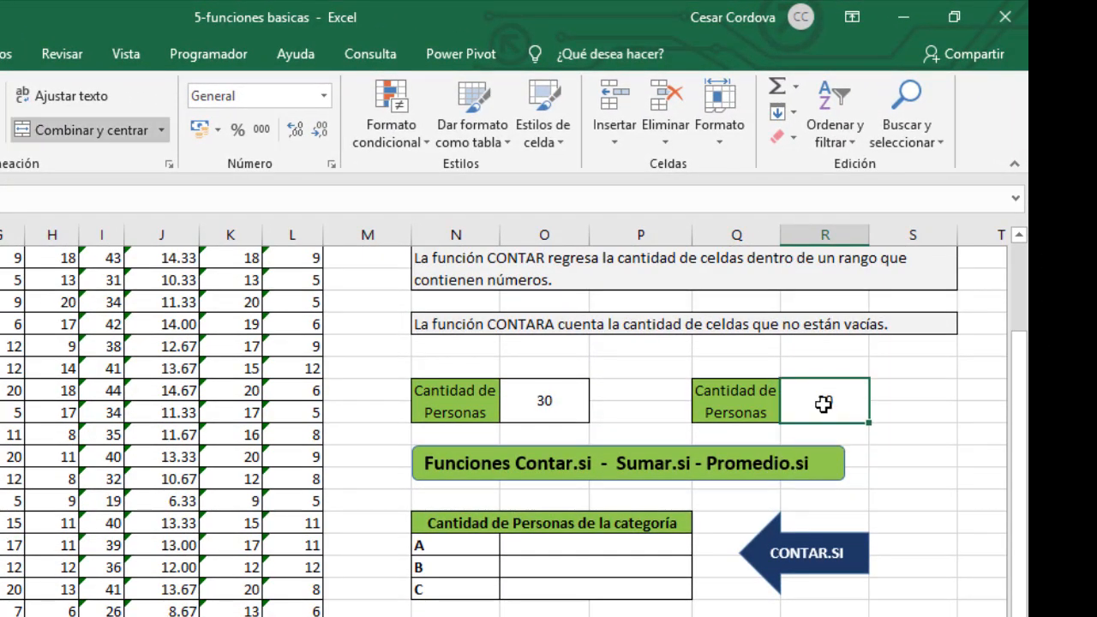
key(ctrl+z)
- Replace the O13 formula with a CONTAR formula applied to the student names in B2:B31
click(545, 407)
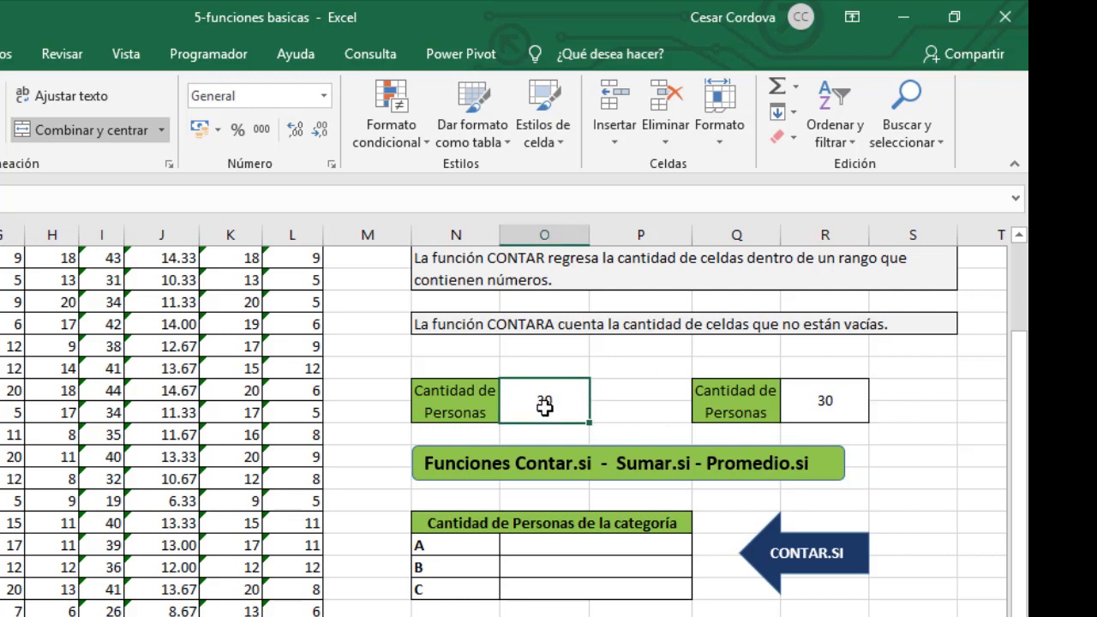
text(=contar)
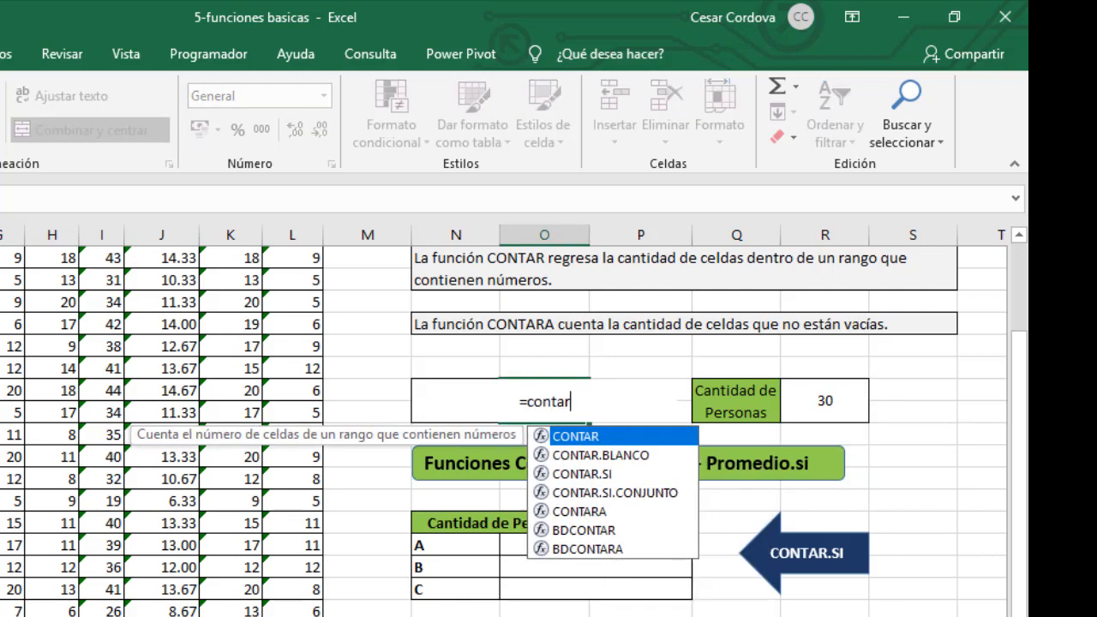
key(Tab)
scroll(698, 580, up, 2)
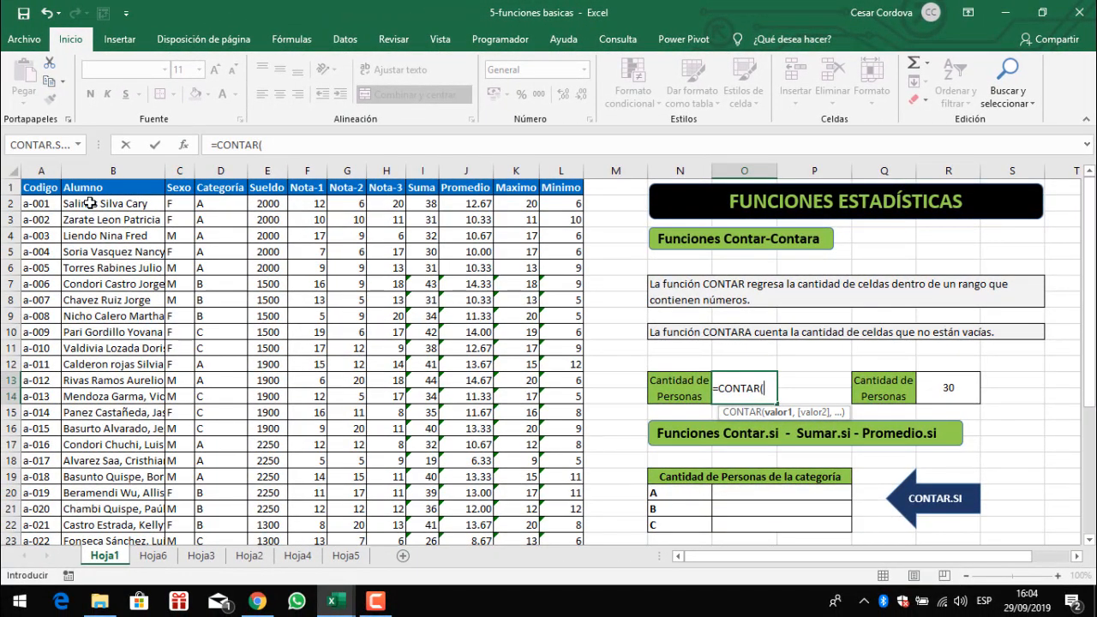
click(90, 203)
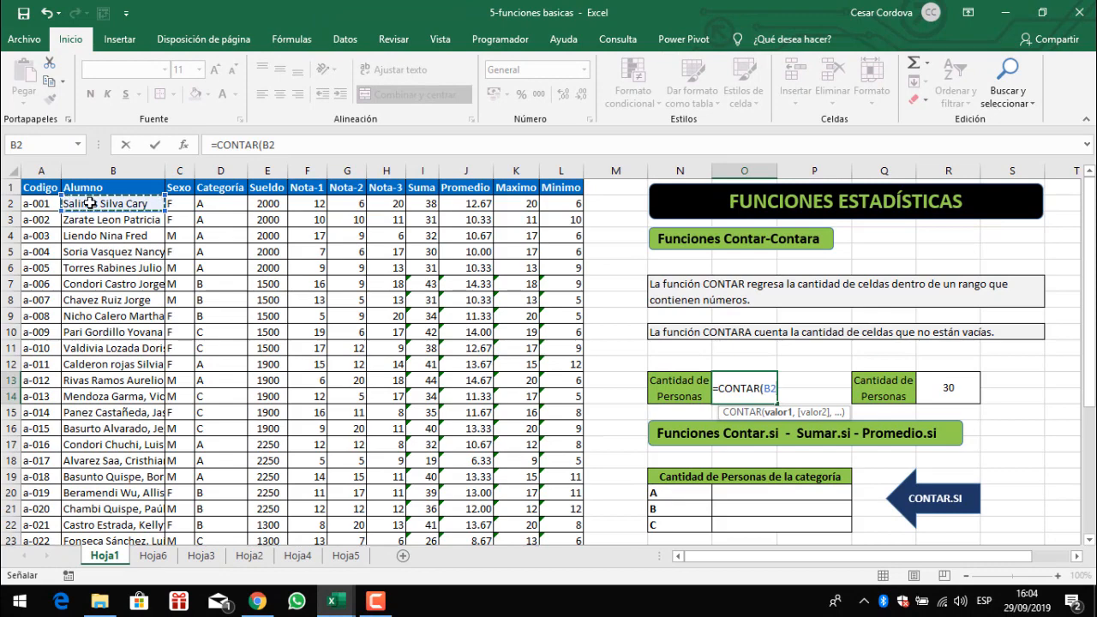
key(ctrl+shift+Down)
text())
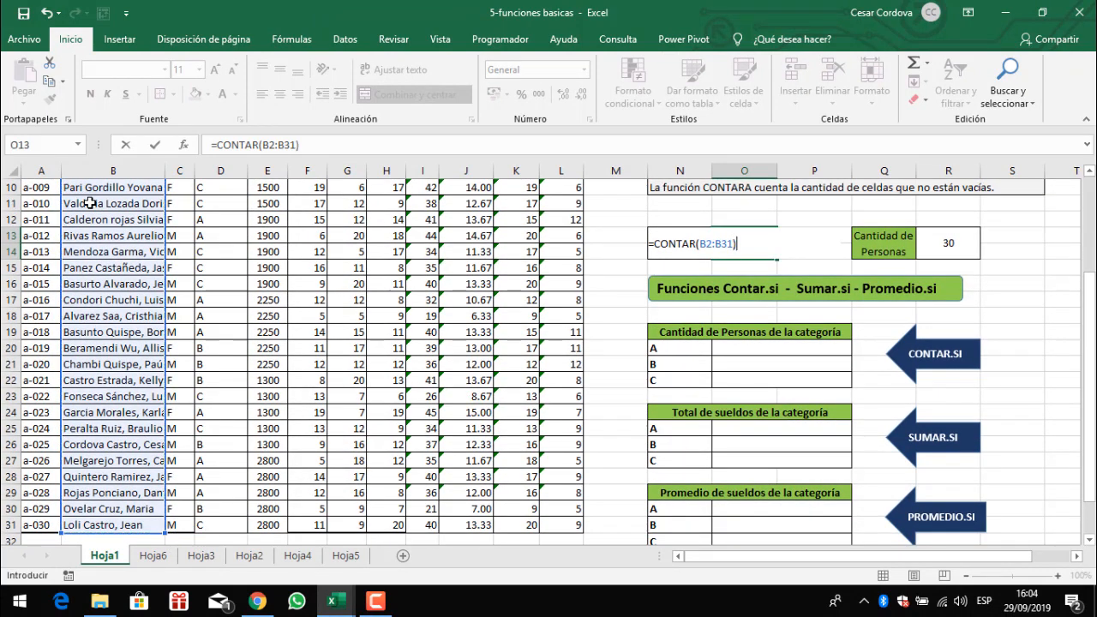
key(Return)
- Replace the O13 formula with a CONTAR formula counting the Minimo values in L2:L31
click(745, 240)
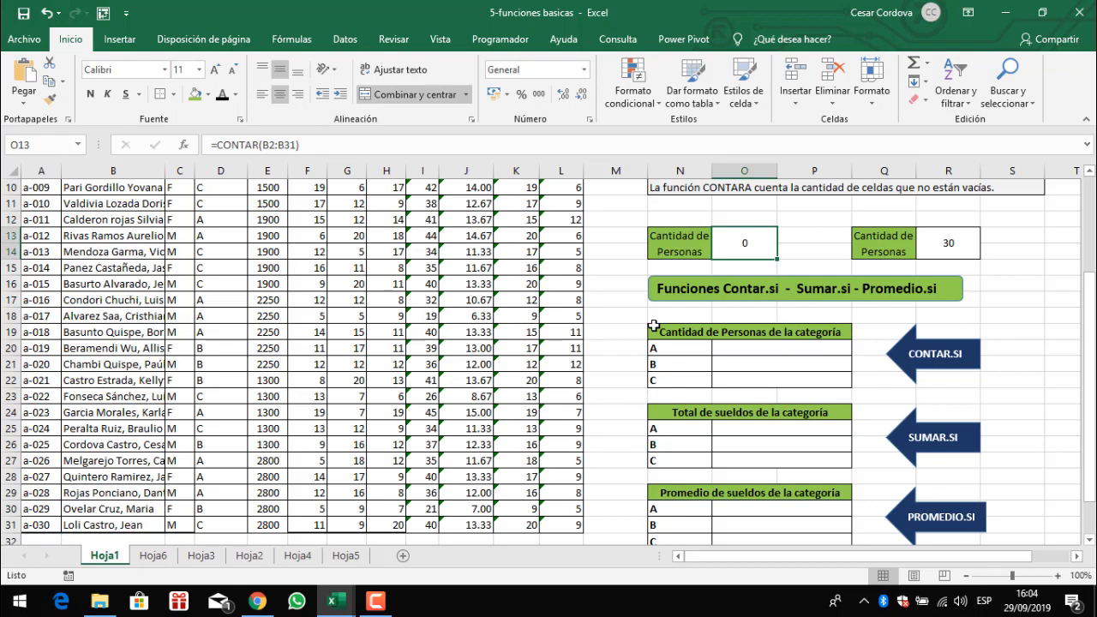
scroll(487, 313, up, 3)
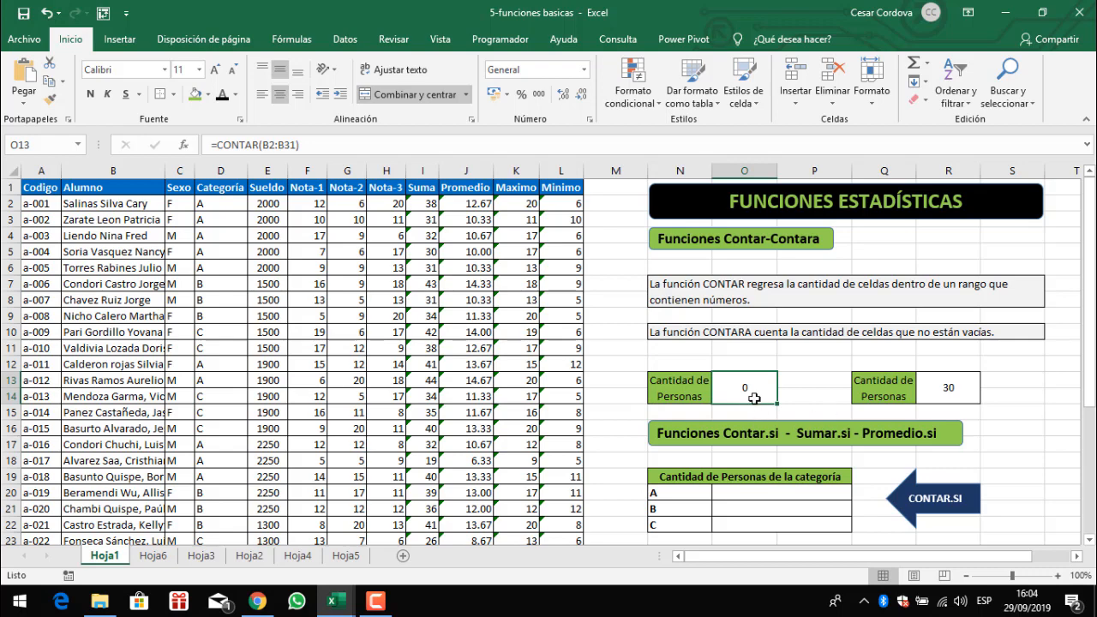
text(=contar)
key(Tab)
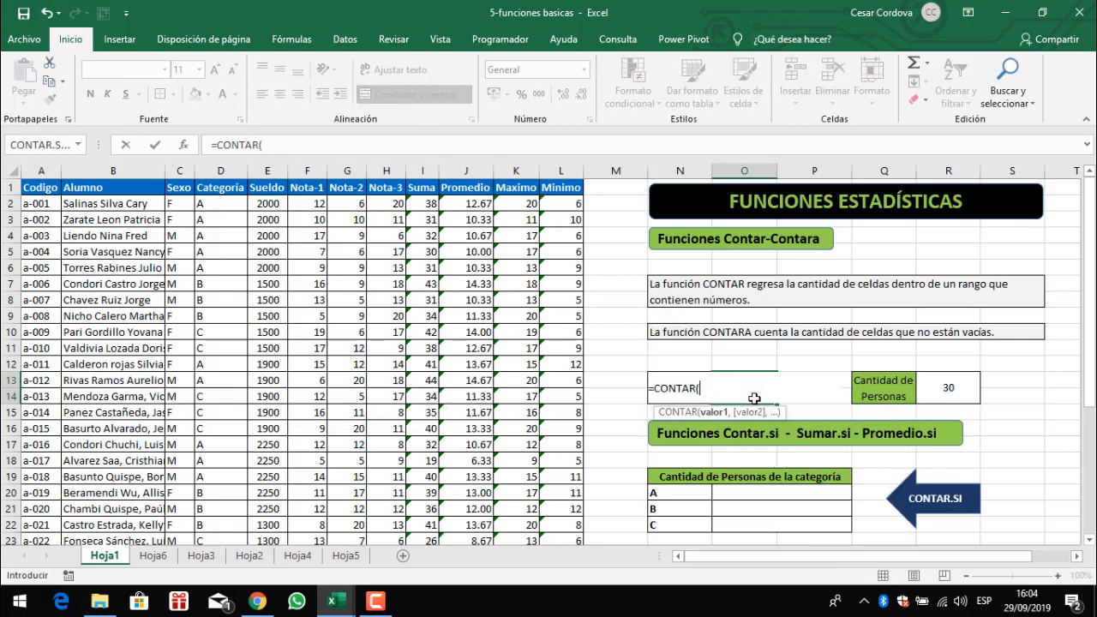
click(573, 204)
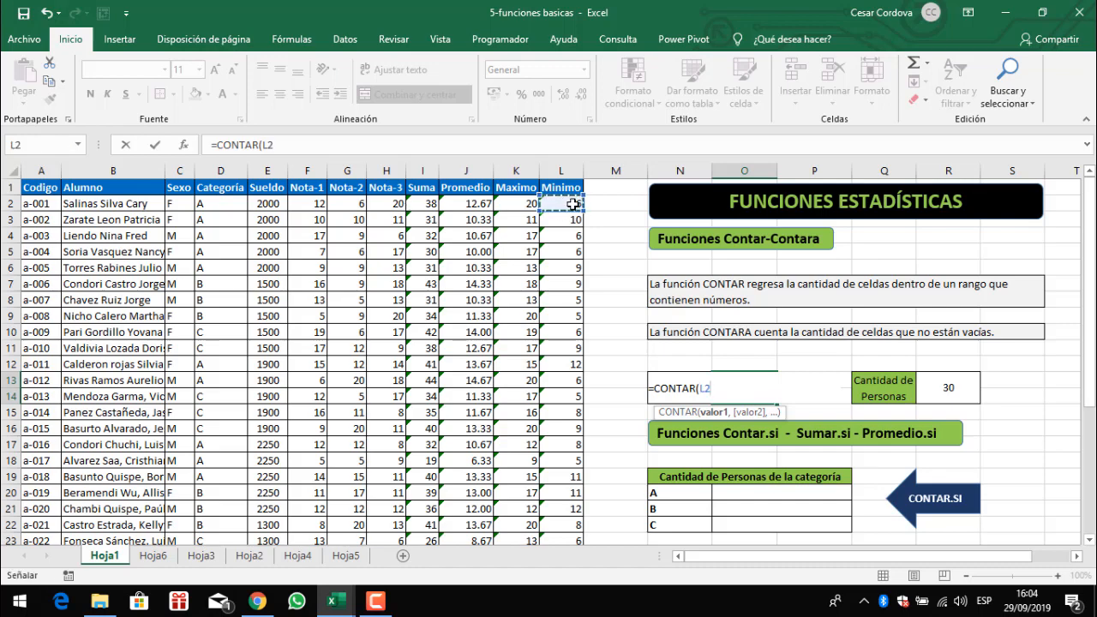
key(ctrl+shift+Down)
text())
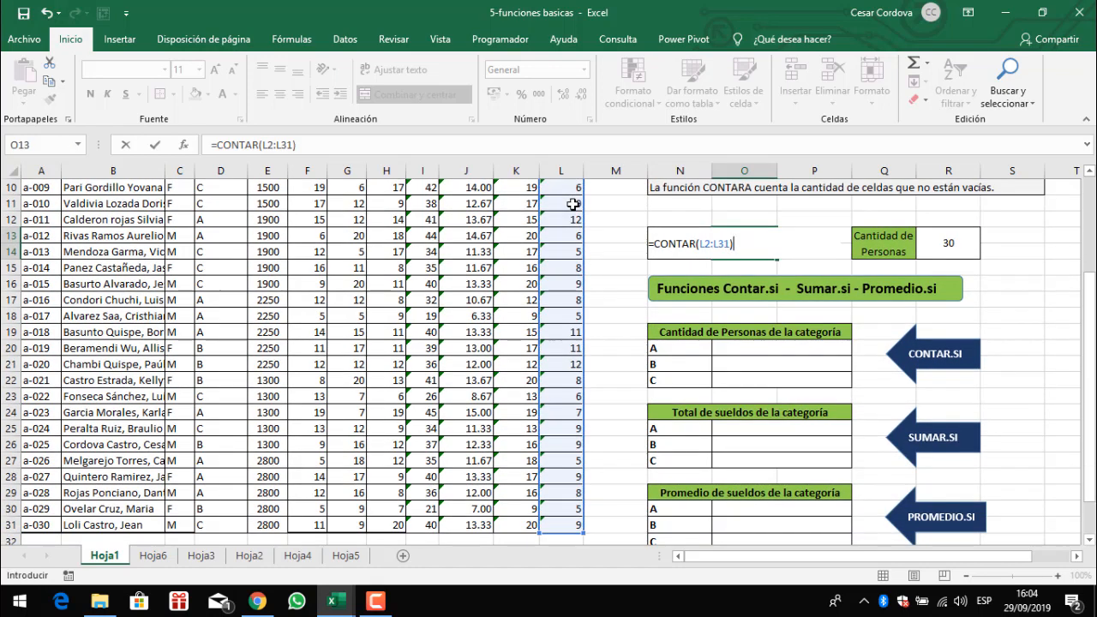
key(ctrl+Return)
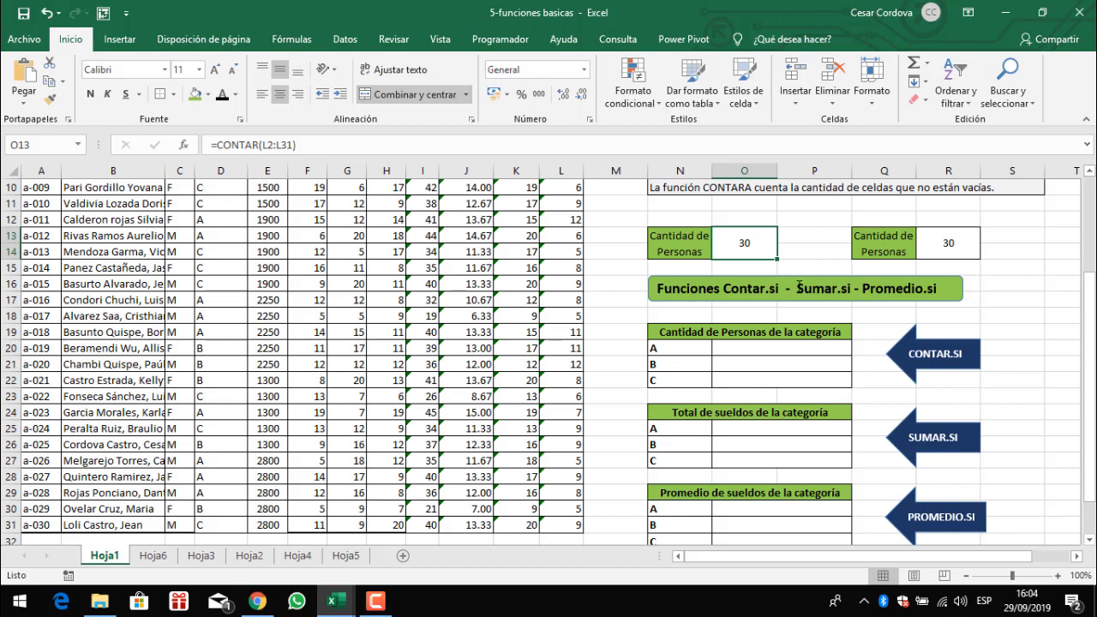
- Select the Nota-2 cells G2:G13 to examine the count, sum and average statistics
scroll(799, 288, up, 3)
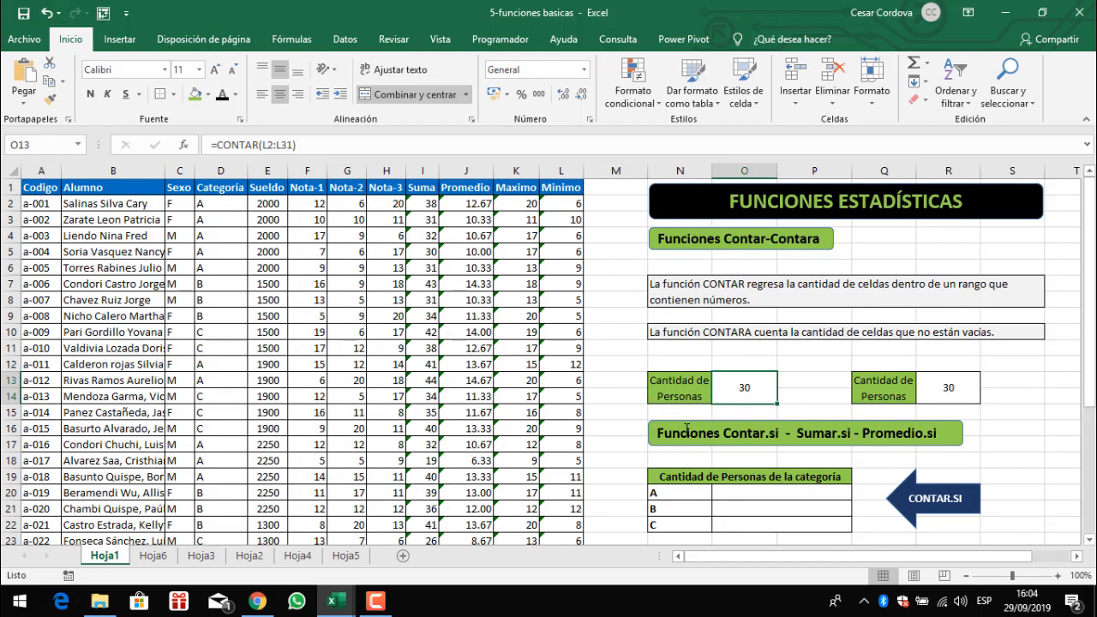
scroll(686, 429, down, 2)
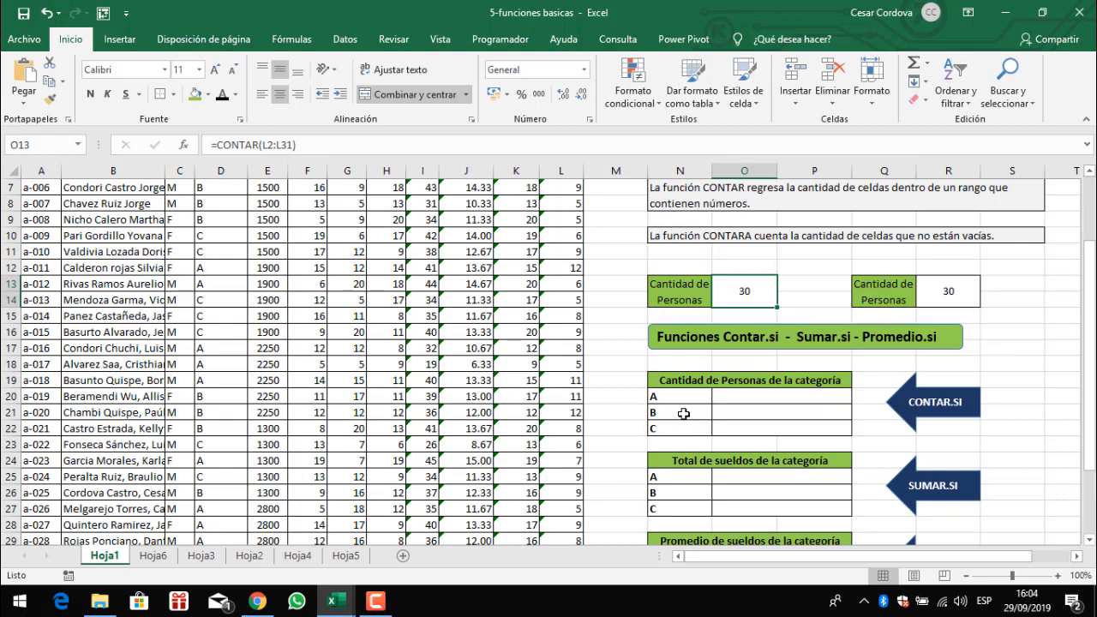
scroll(728, 391, up, 2)
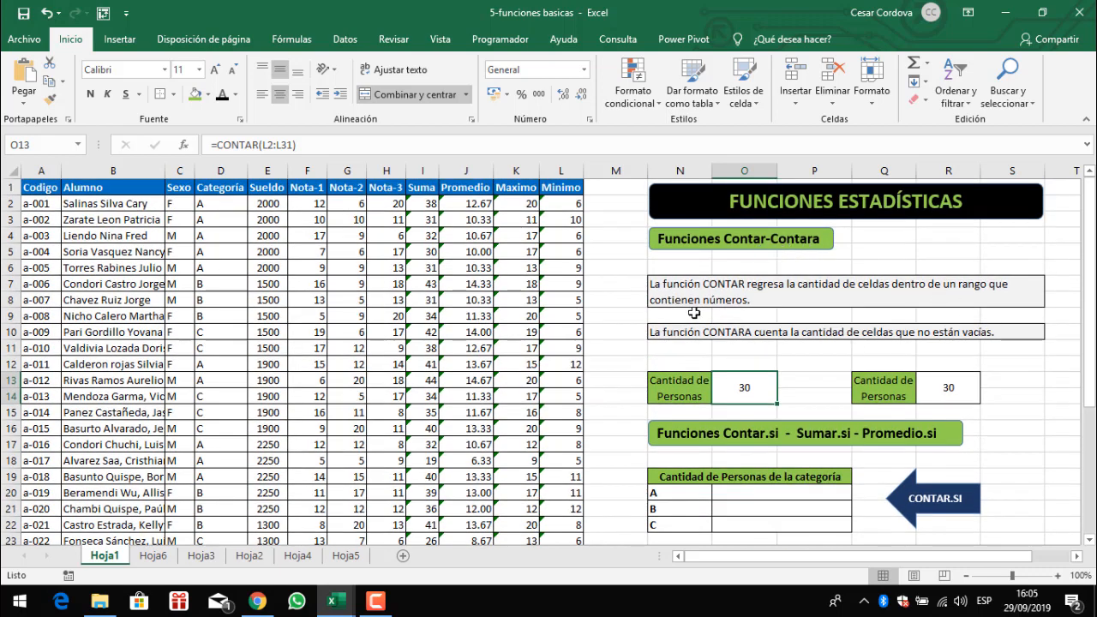
drag(352, 208, 359, 379)
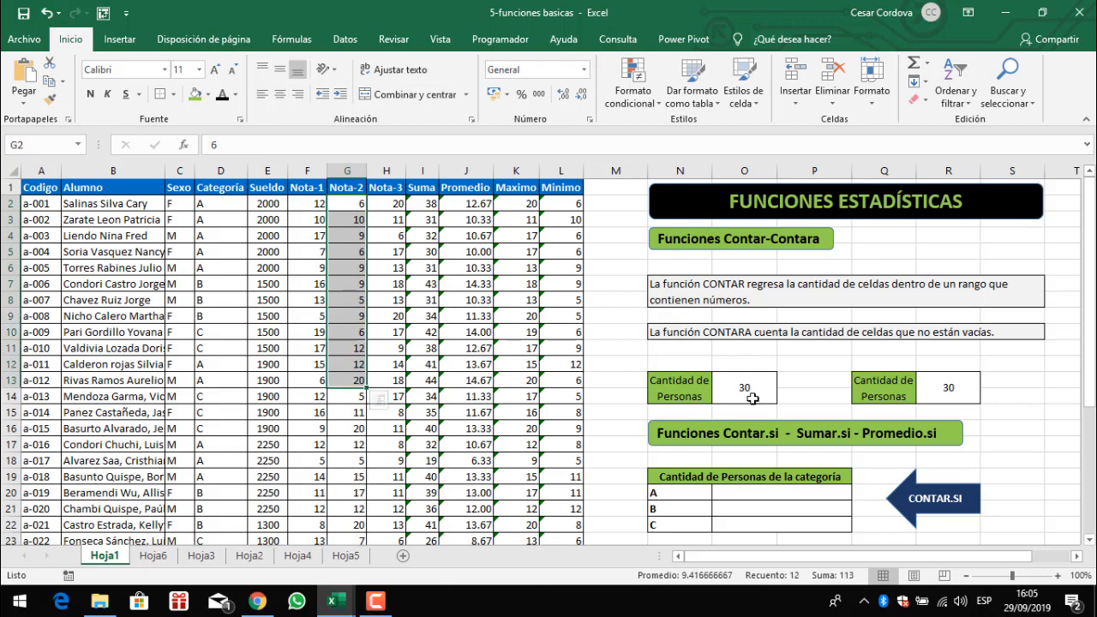
scroll(815, 399, down, 2)
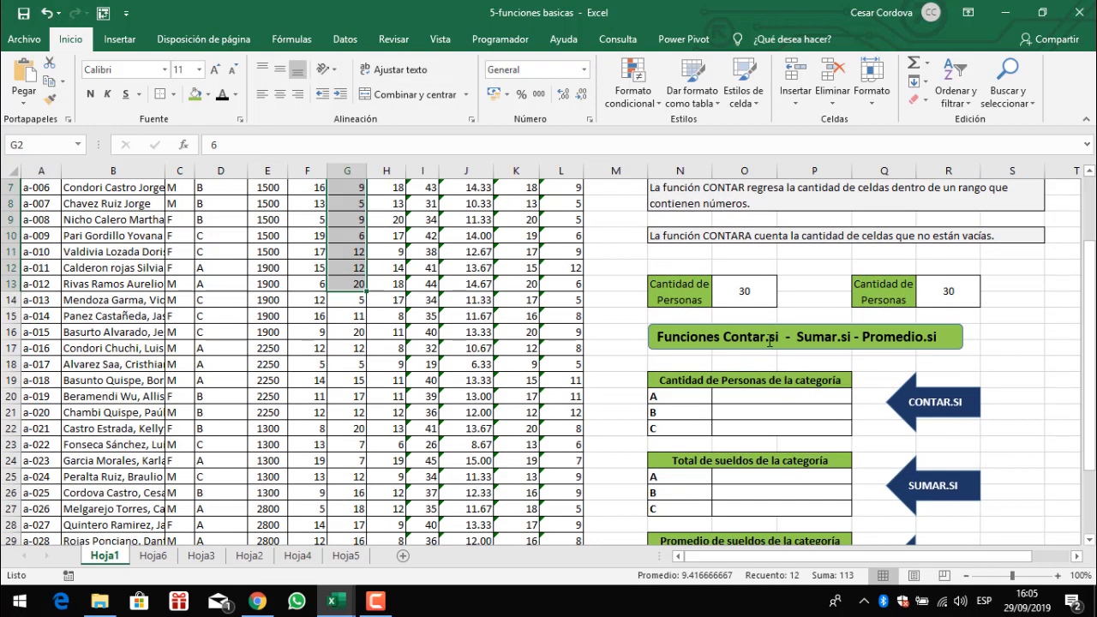
- Enter a CONTAR.SI formula in O20 counting category "A" in D2:D31
click(762, 402)
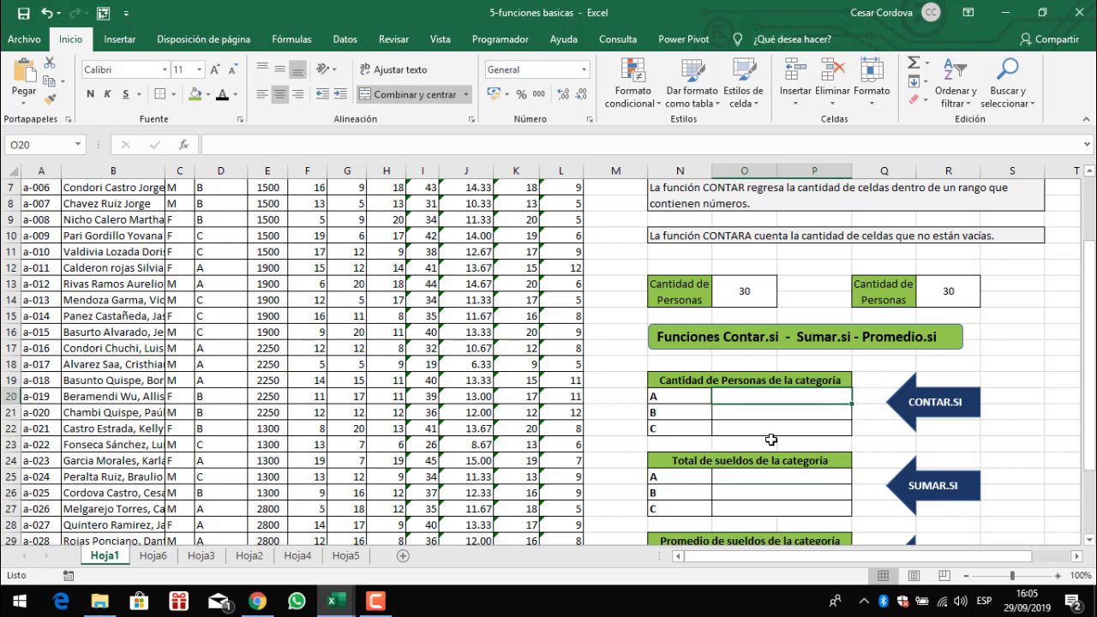
click(671, 432)
click(734, 396)
scroll(622, 392, up, 2)
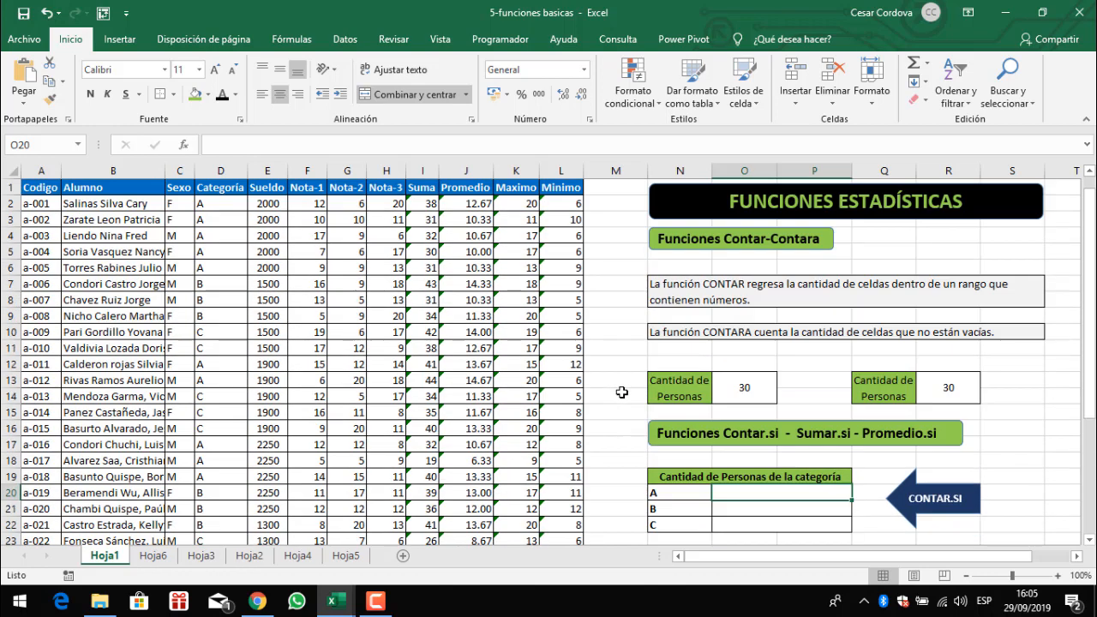
scroll(622, 391, down, 1)
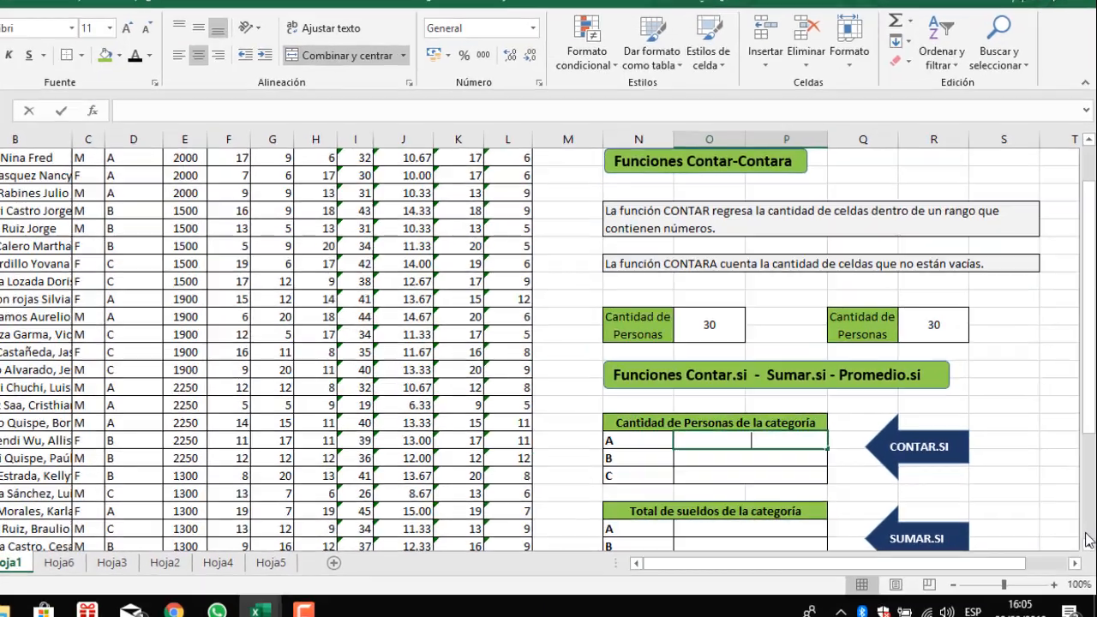
text(=co)
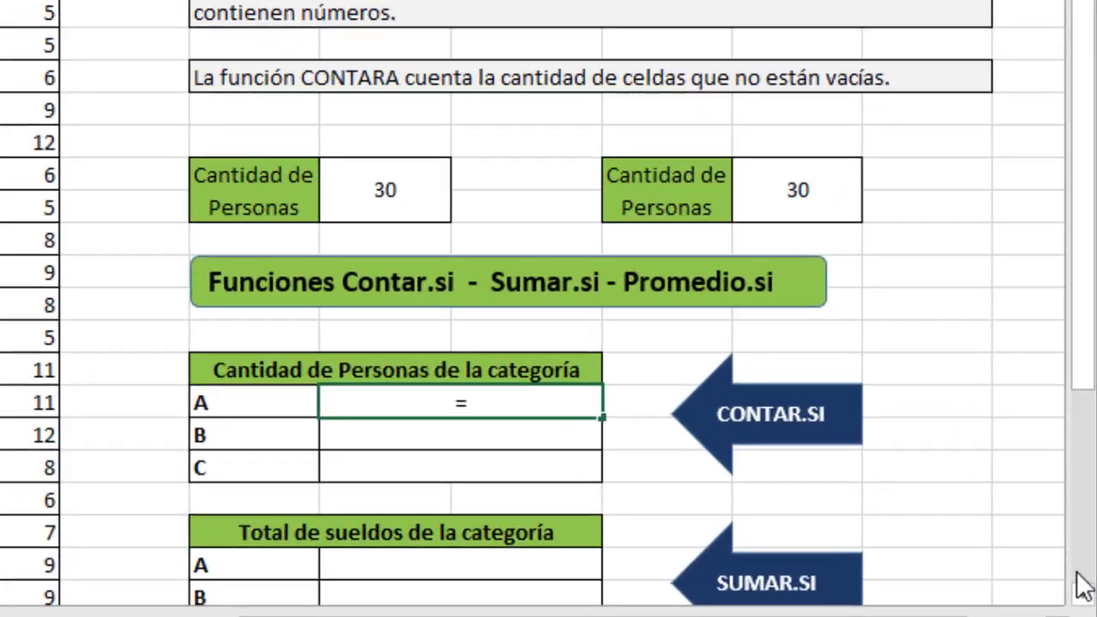
text(ntar.si)
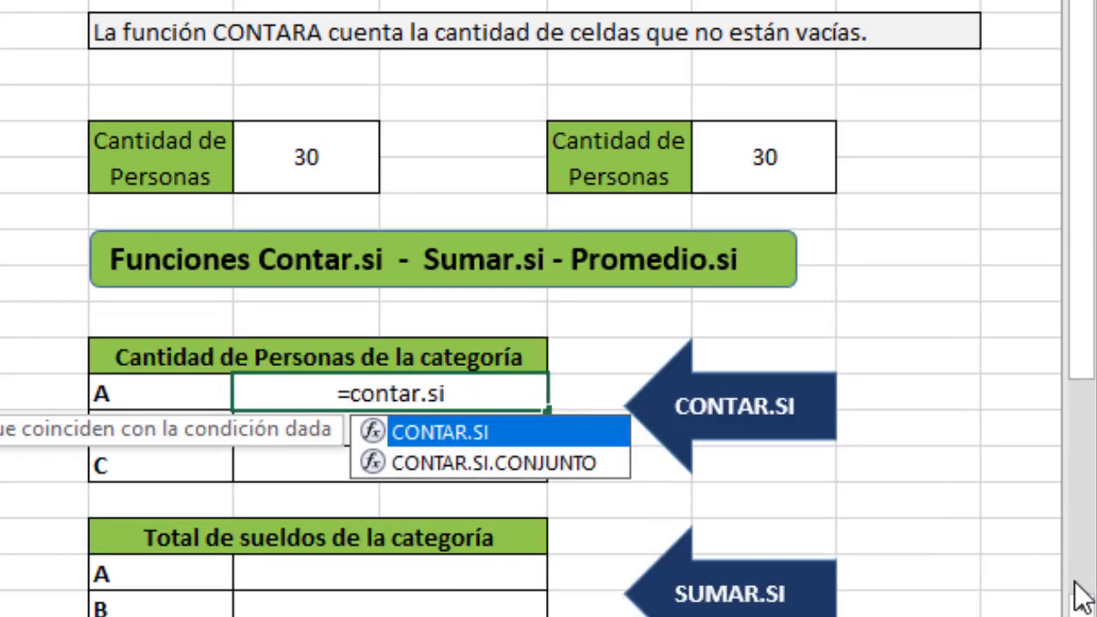
key(Tab)
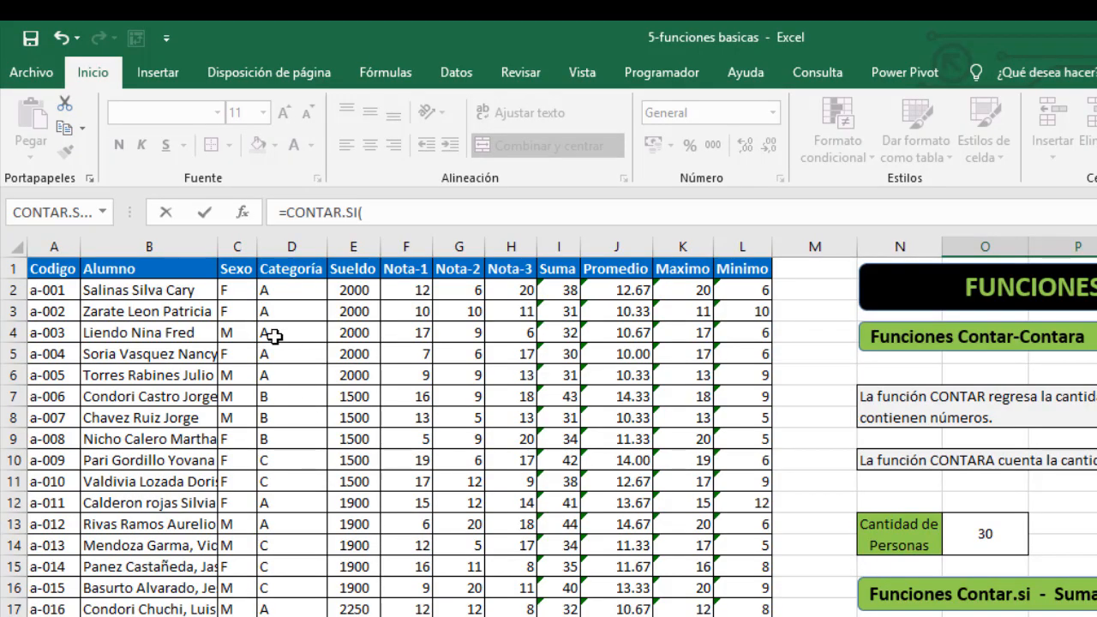
click(271, 292)
key(ctrl+shift+Down)
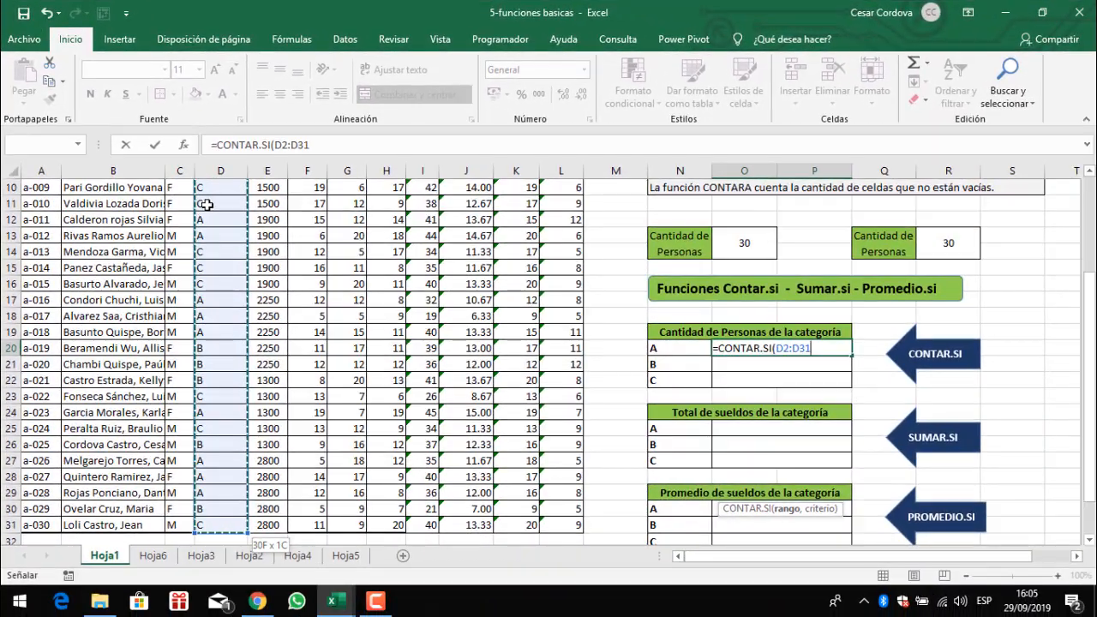
text(,)
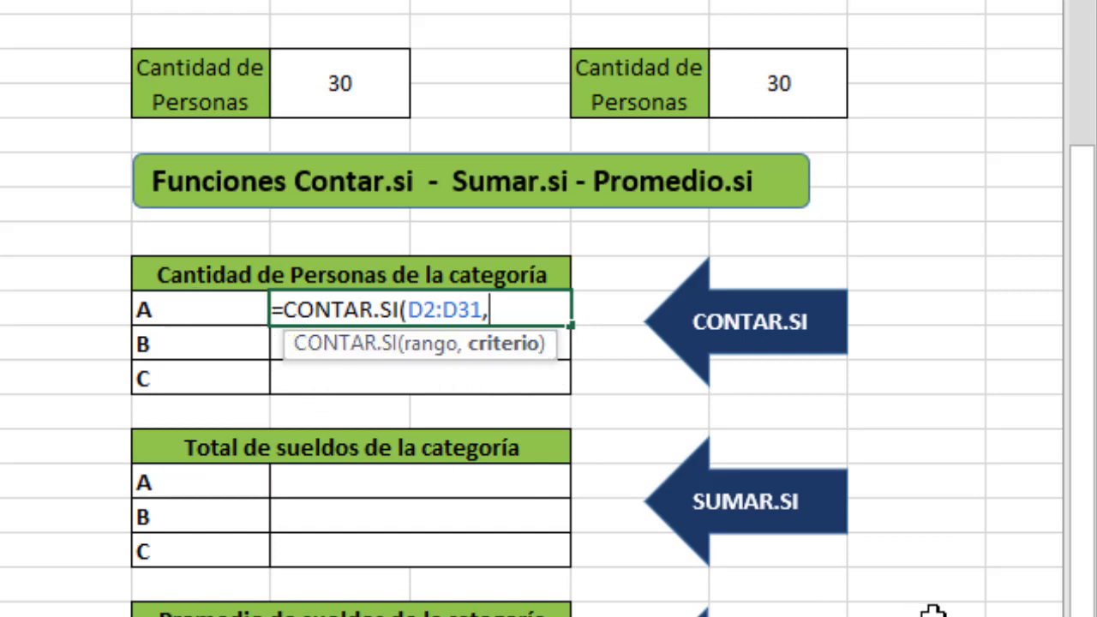
text("A"))
key(Return)
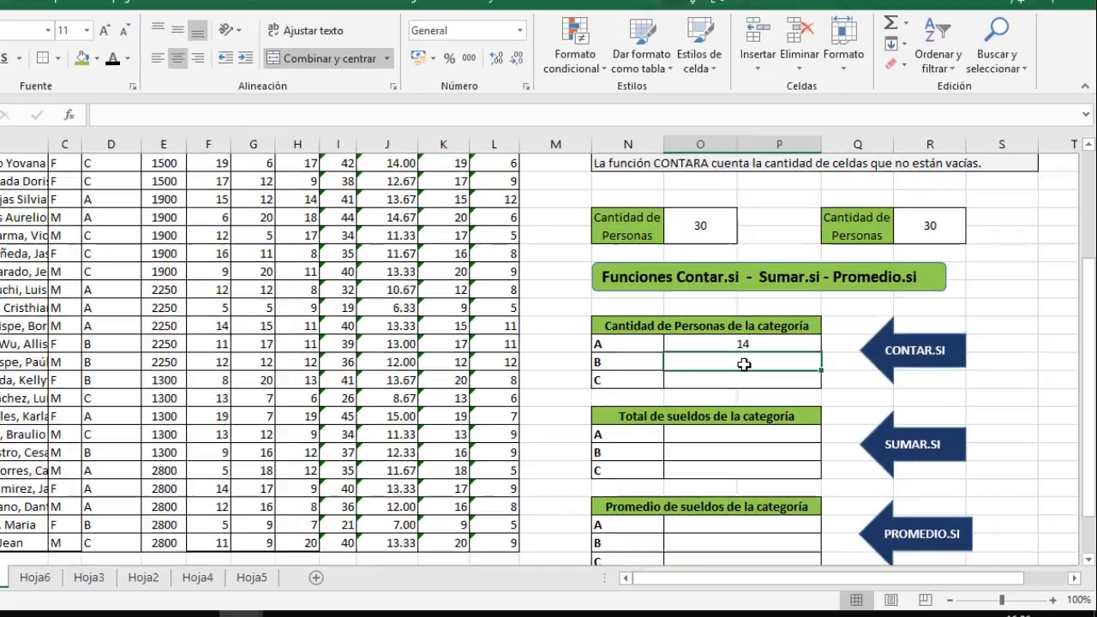
- Enter a CONTAR.SI formula in O21 counting category "B" in D2:D31
text(=co)
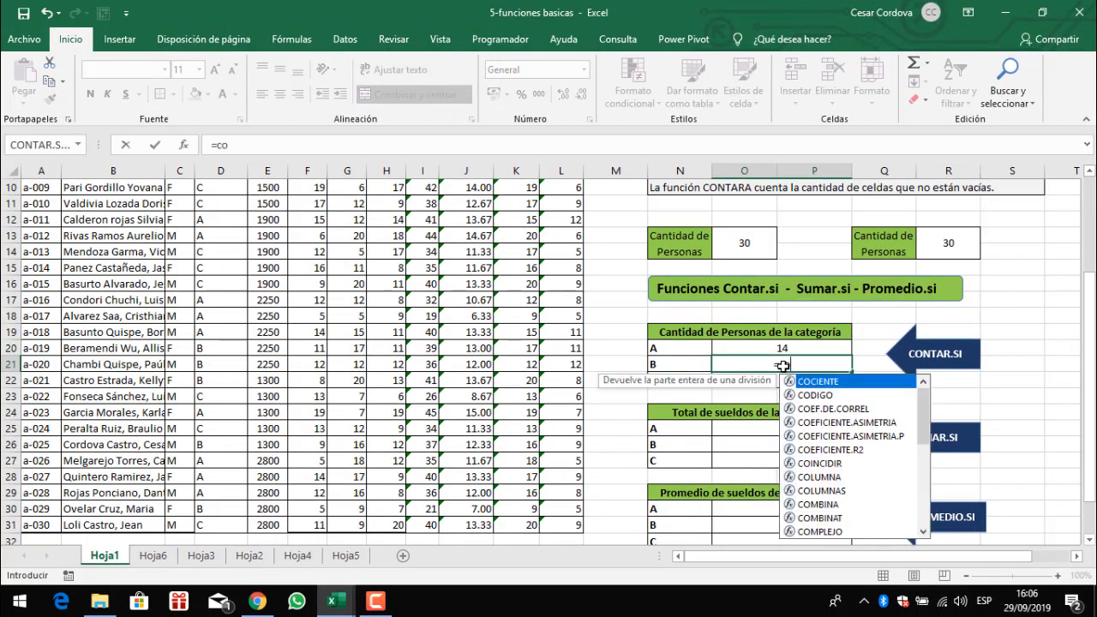
text(ntar.si)
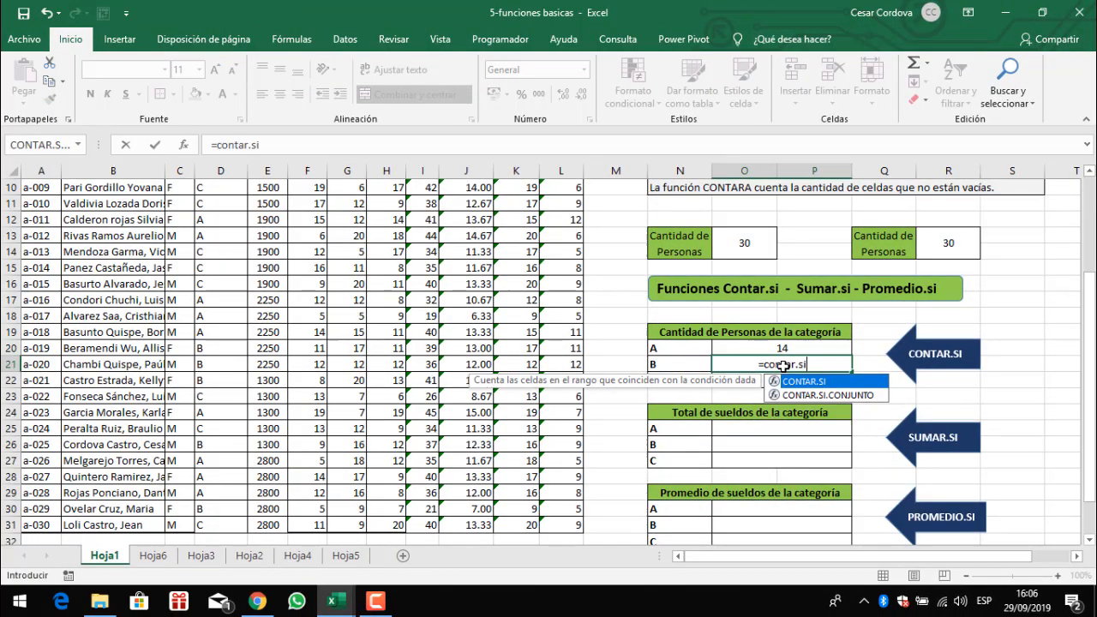
key(Tab)
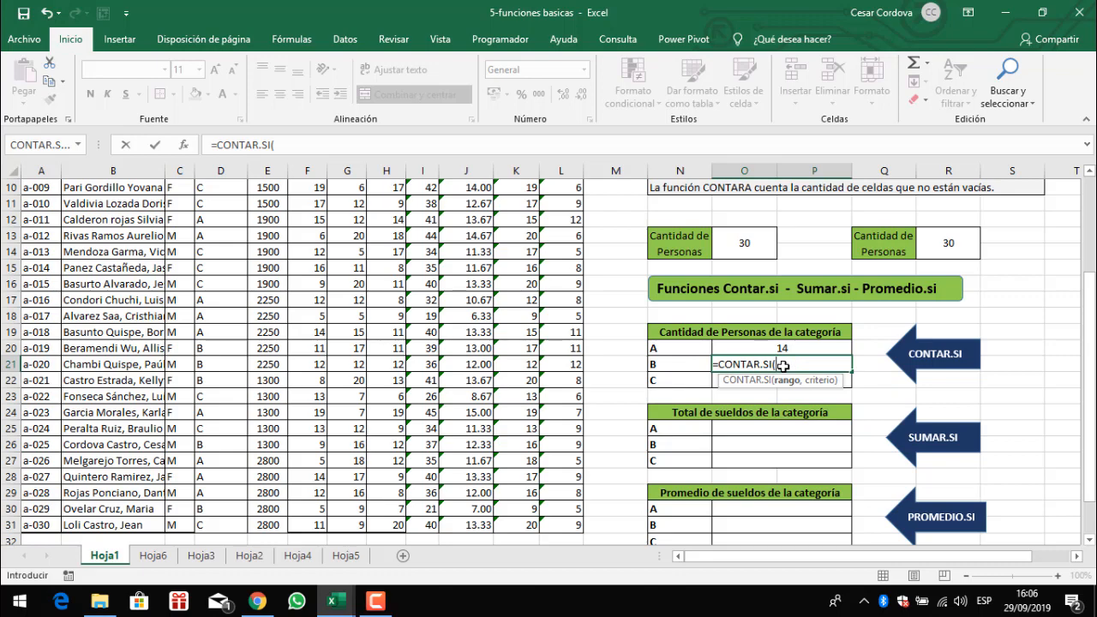
scroll(490, 302, up, 3)
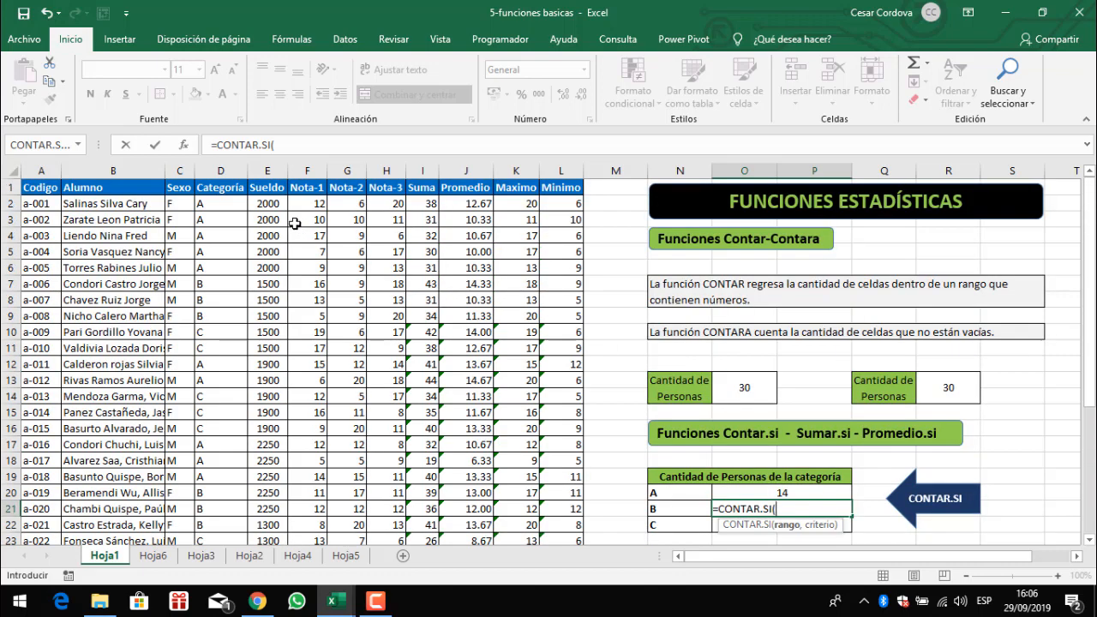
click(226, 205)
key(ctrl+shift+Down)
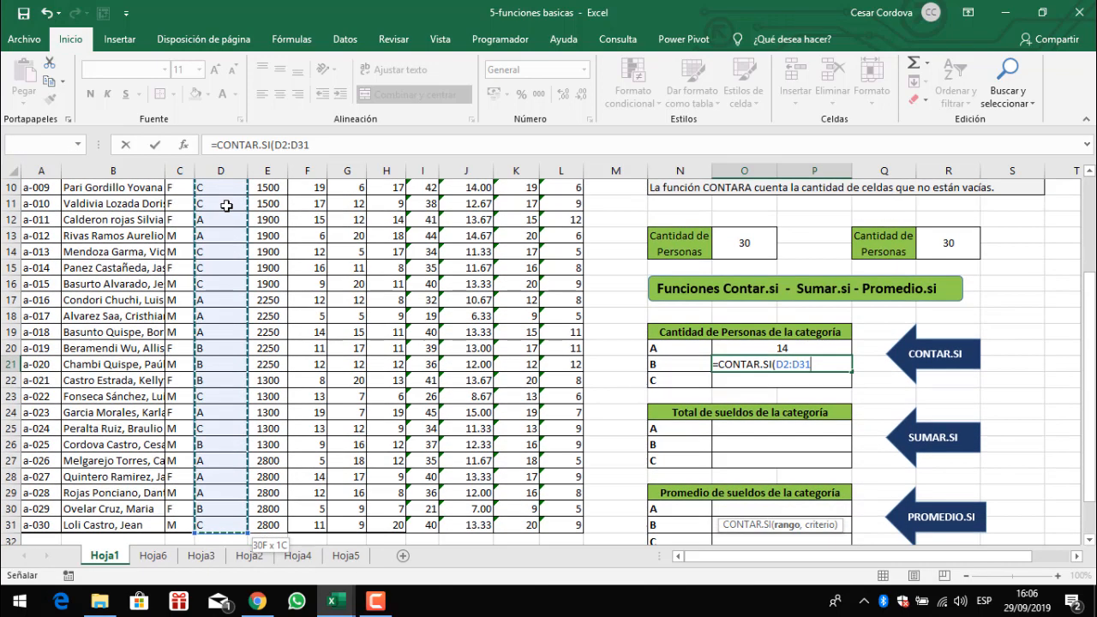
text(,)
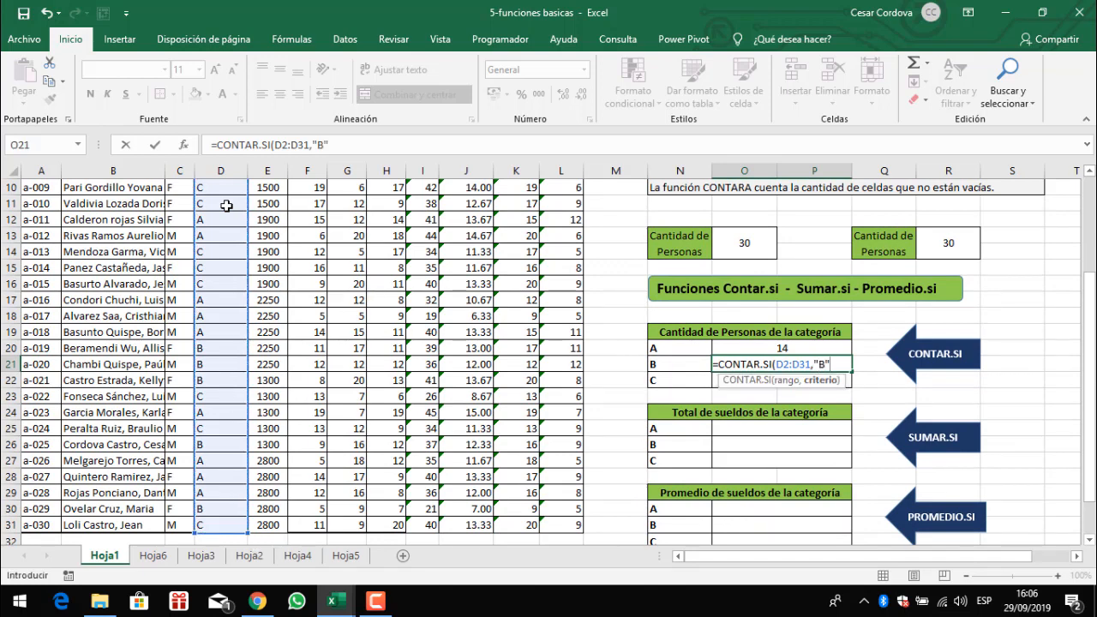
text("B")
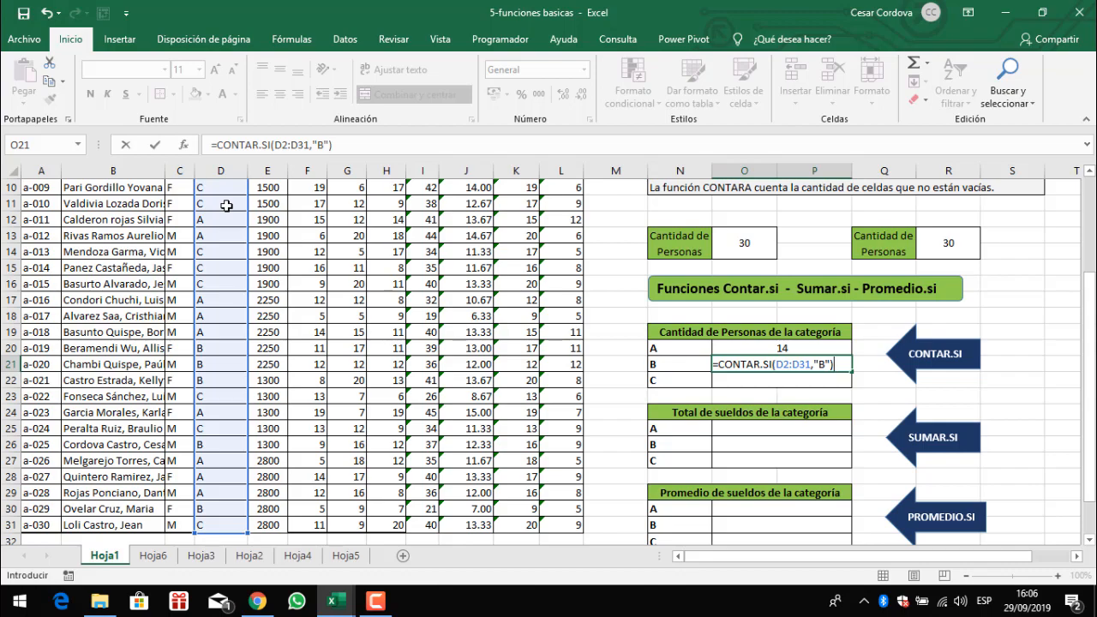
key(Return)
- Enter a CONTAR.SI formula in O22 counting category "C" in D2:D31
text(=contar.)
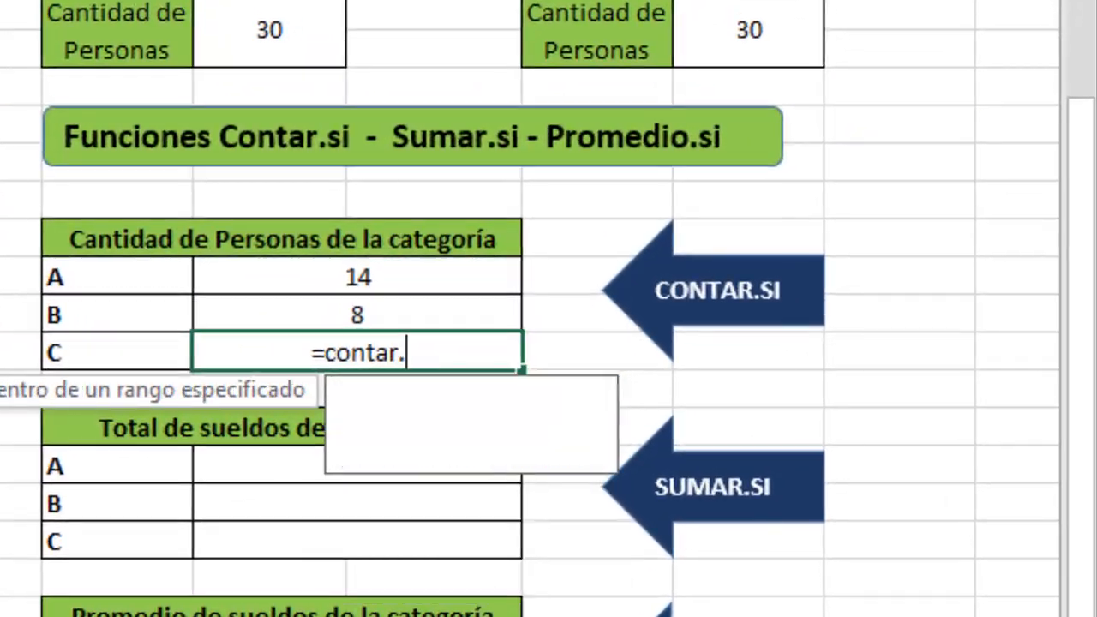
text(si)
key(Tab)
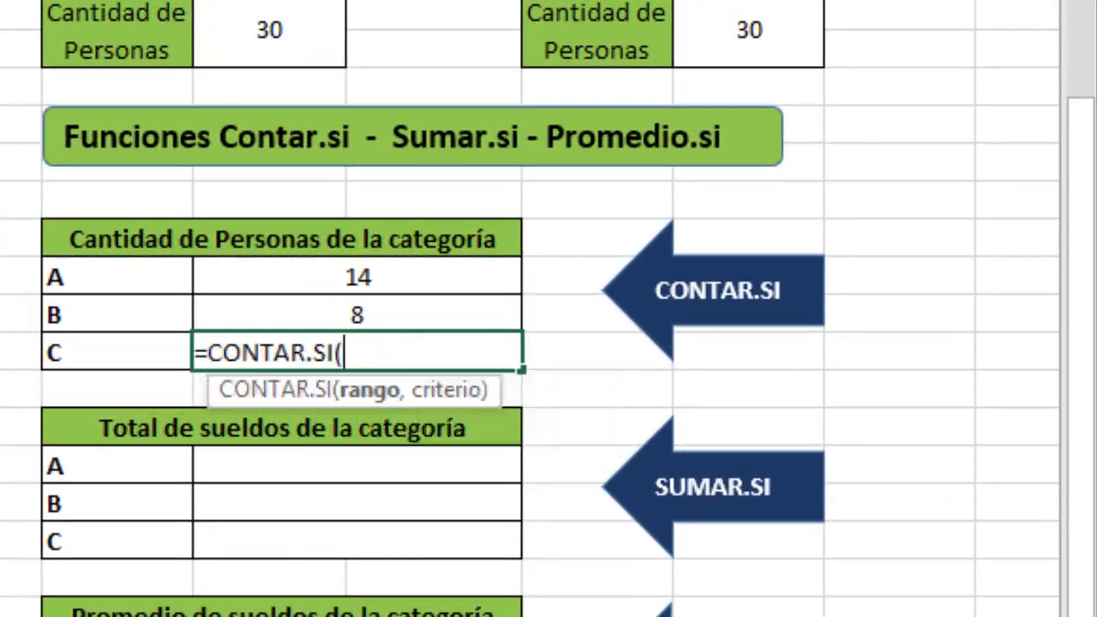
click(112, 96)
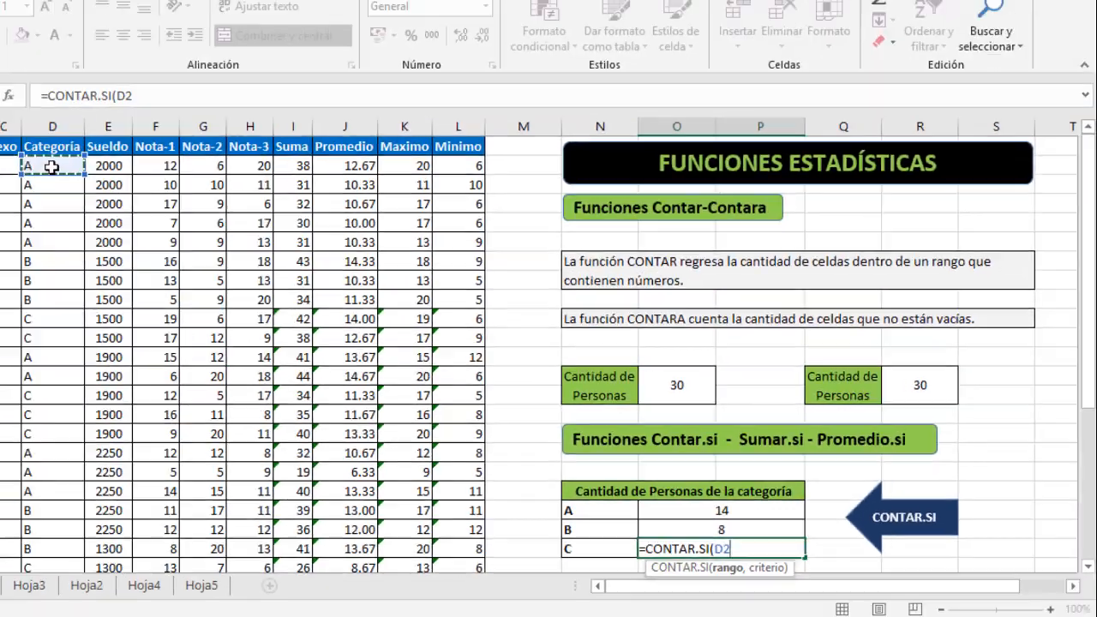
key(ctrl+shift+Down)
text(,"C)
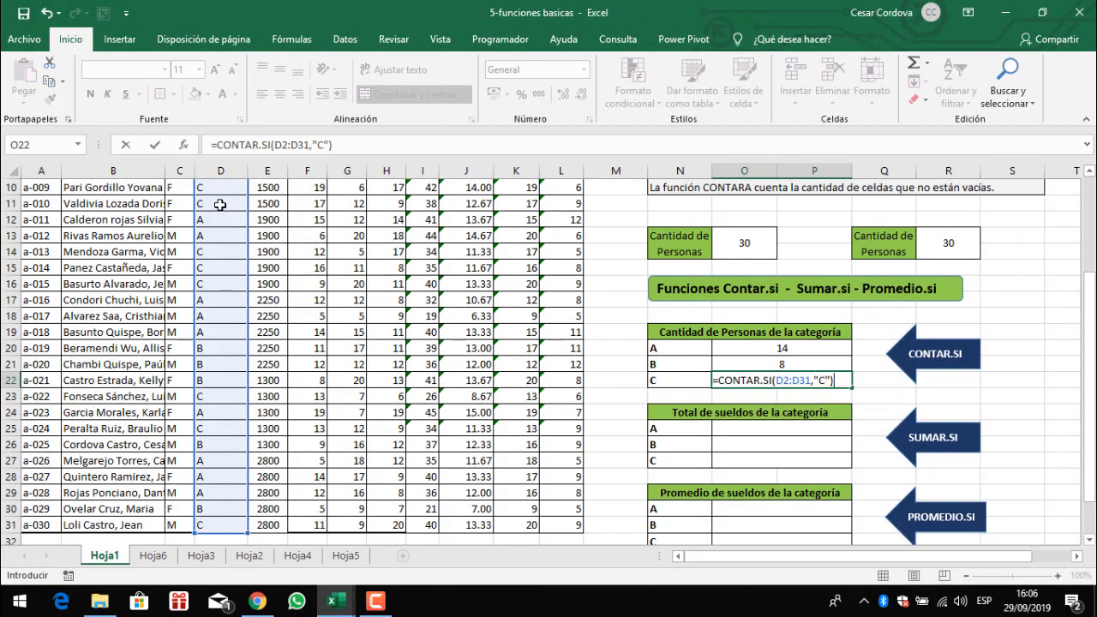
key(Return)
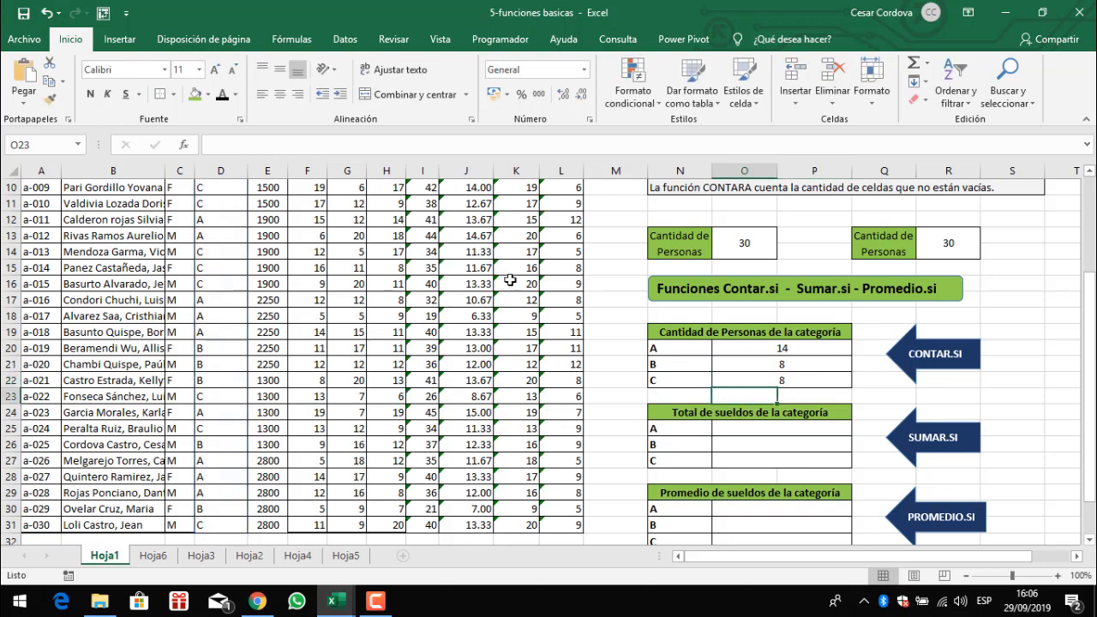
- Review the three CONTAR.SI formulas in O20 to O22
click(819, 353)
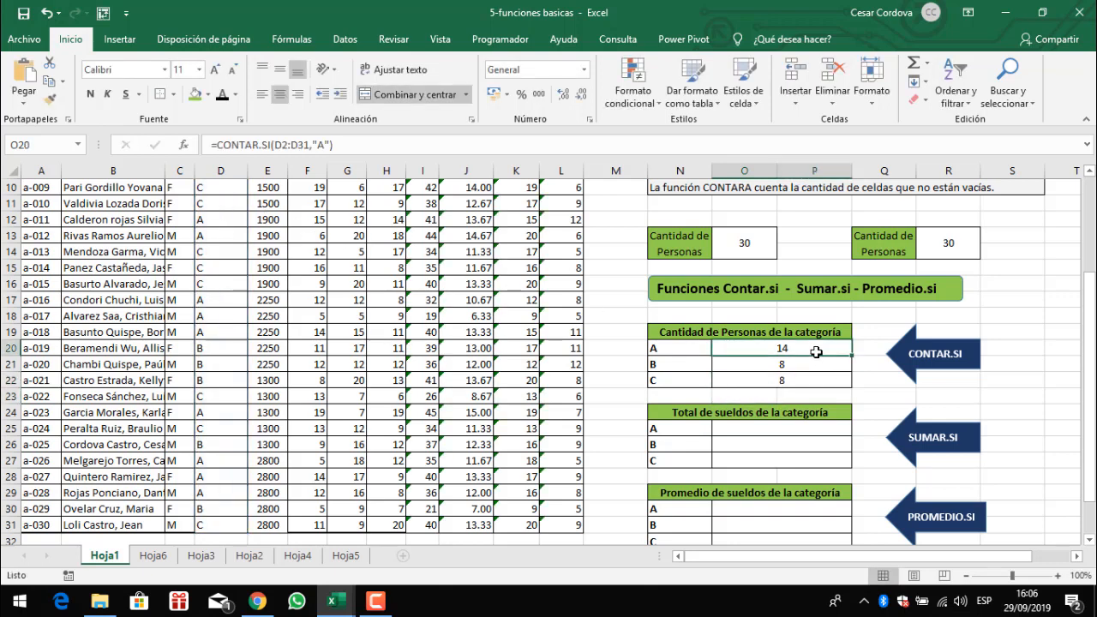
click(792, 366)
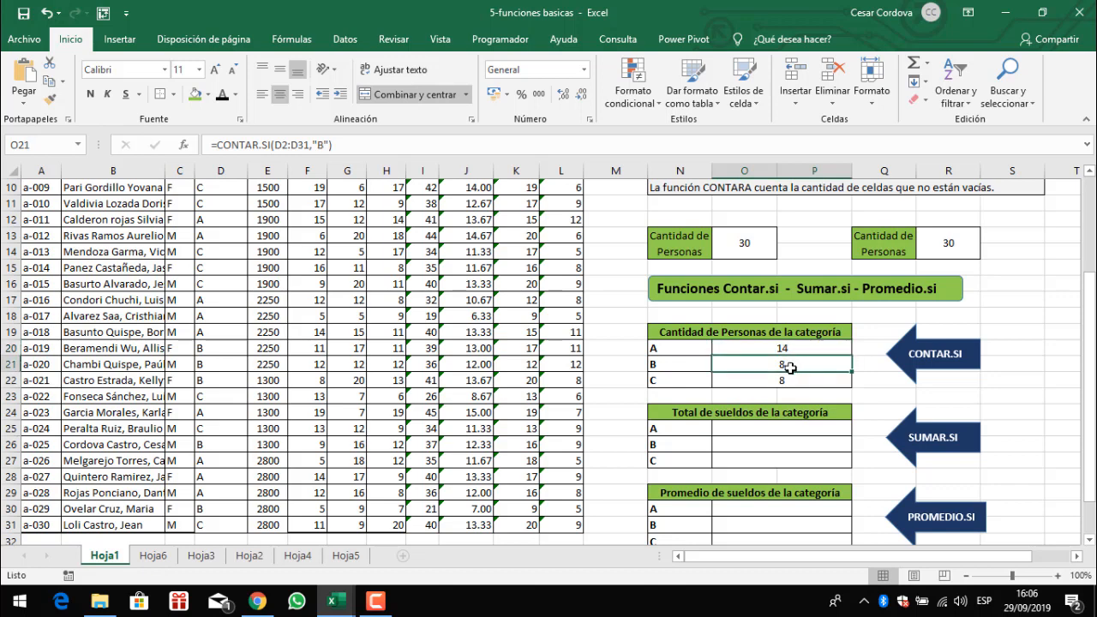
click(787, 377)
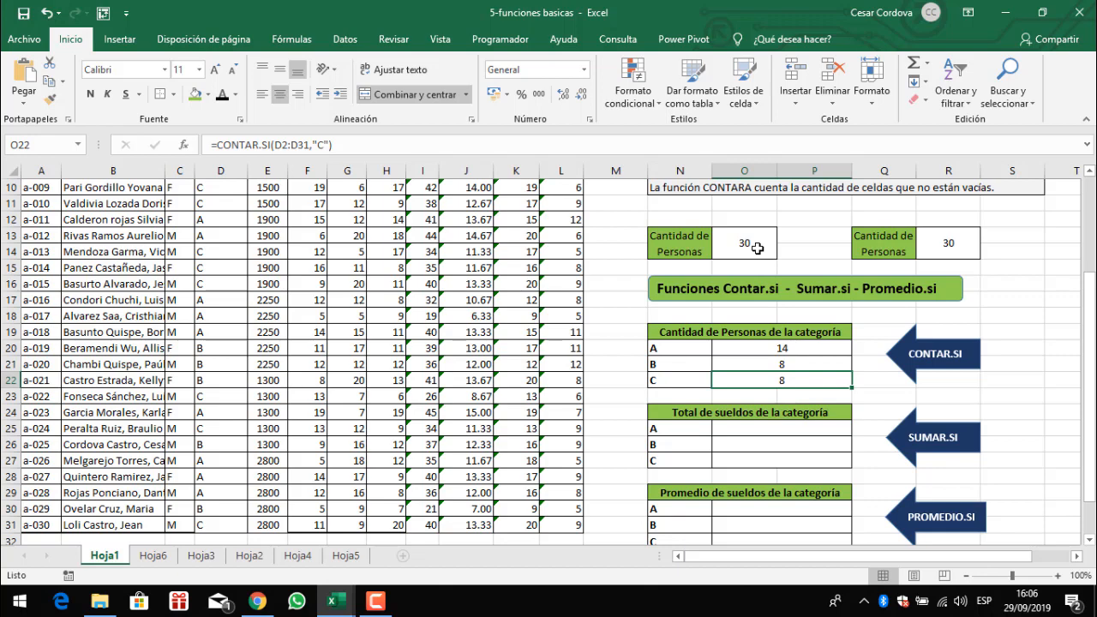
scroll(797, 394, down, 1)
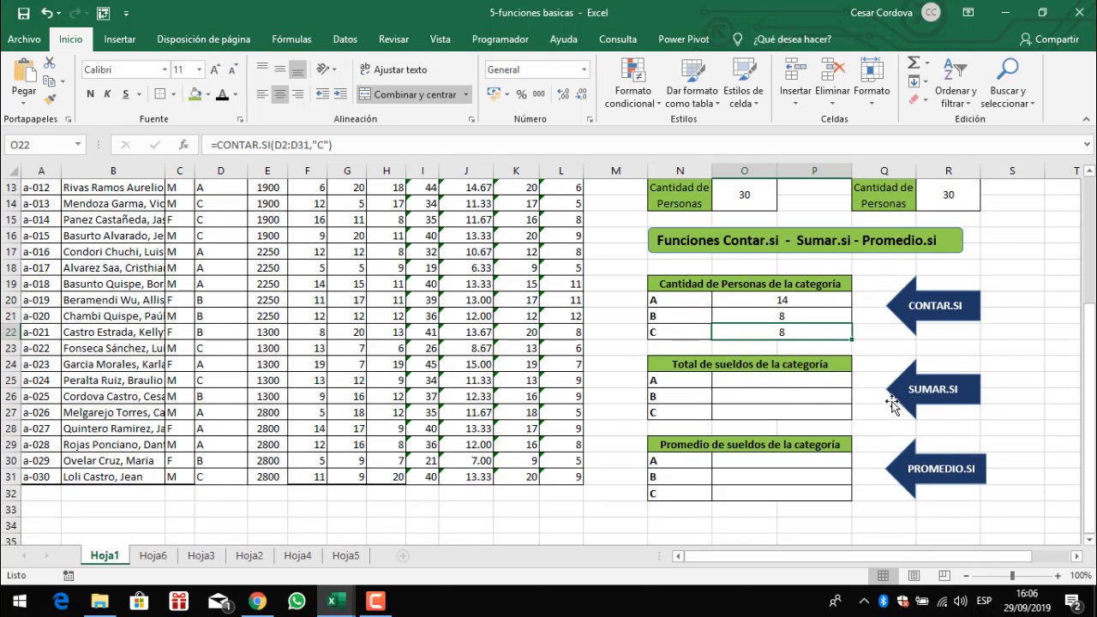
scroll(863, 417, up, 4)
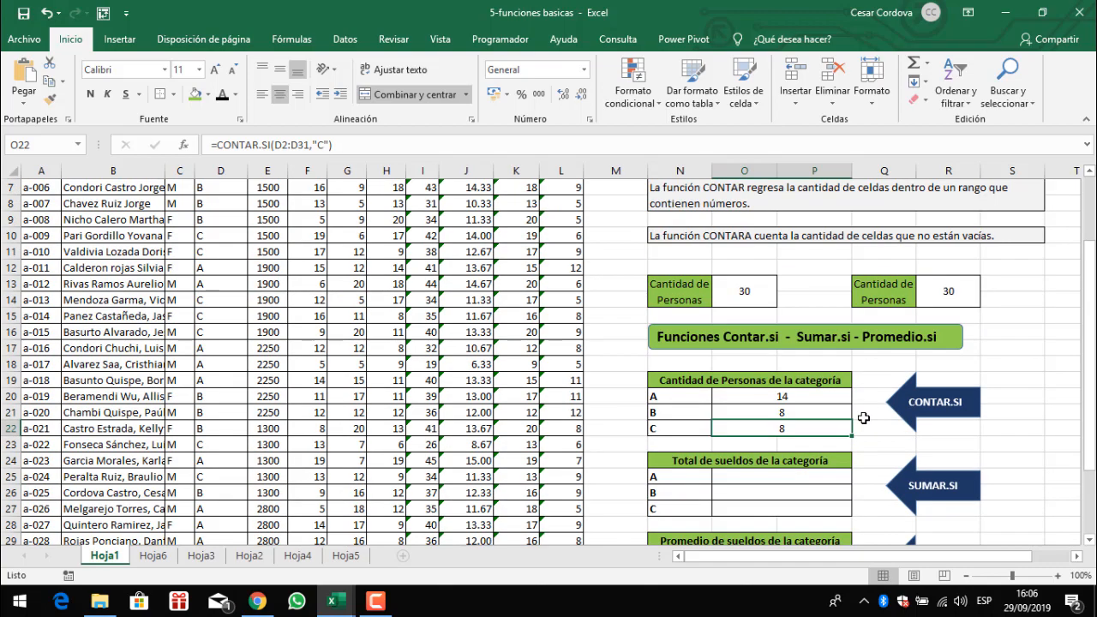
scroll(782, 396, down, 2)
click(705, 463)
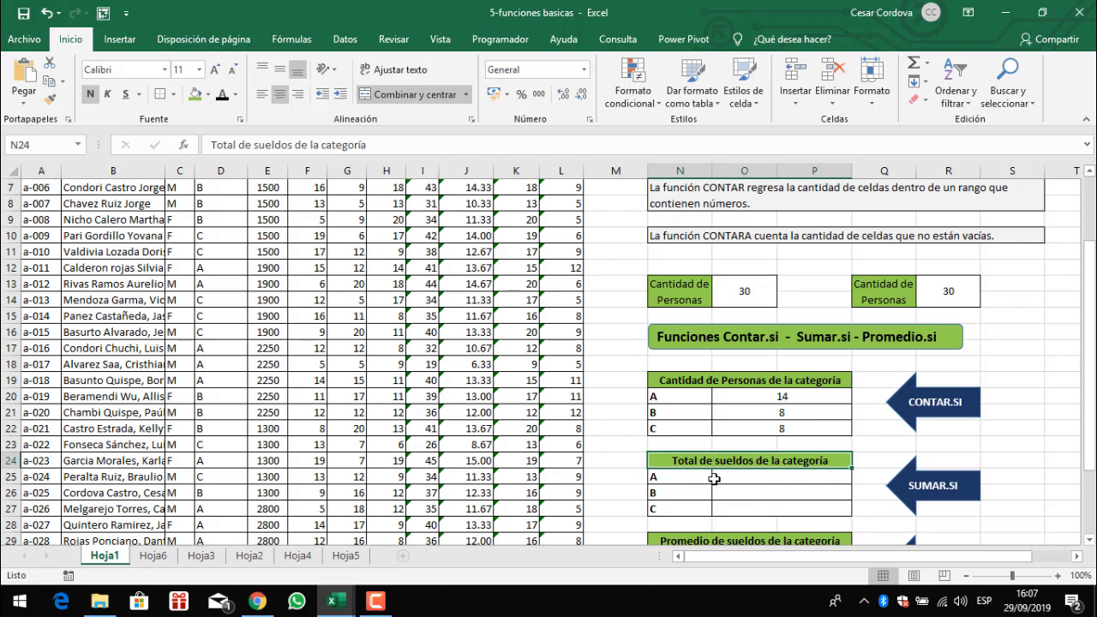
click(679, 480)
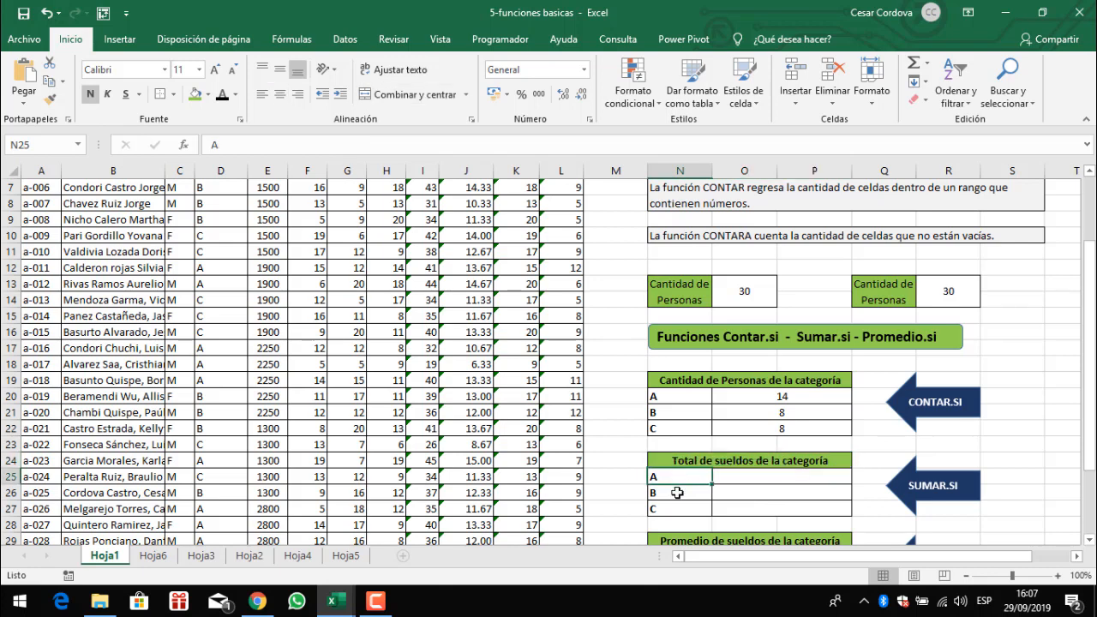
- Enter a SUMAR.SI formula in O25 summing salaries E2:E31 where category D2:D31 equals "A"
click(747, 483)
text(=sumar.si)
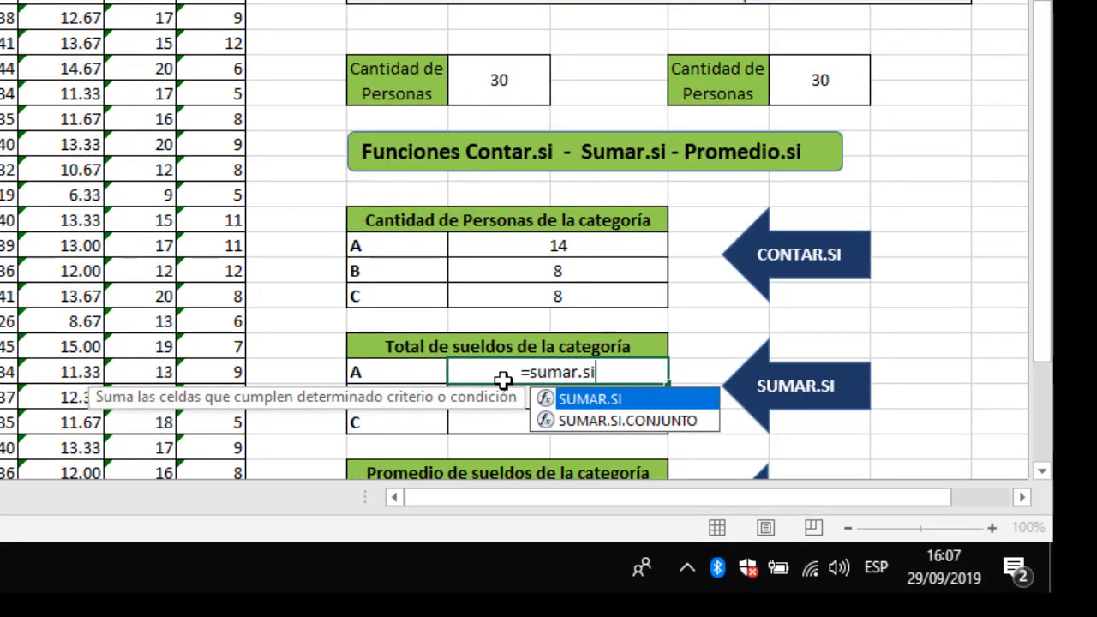
key(Tab)
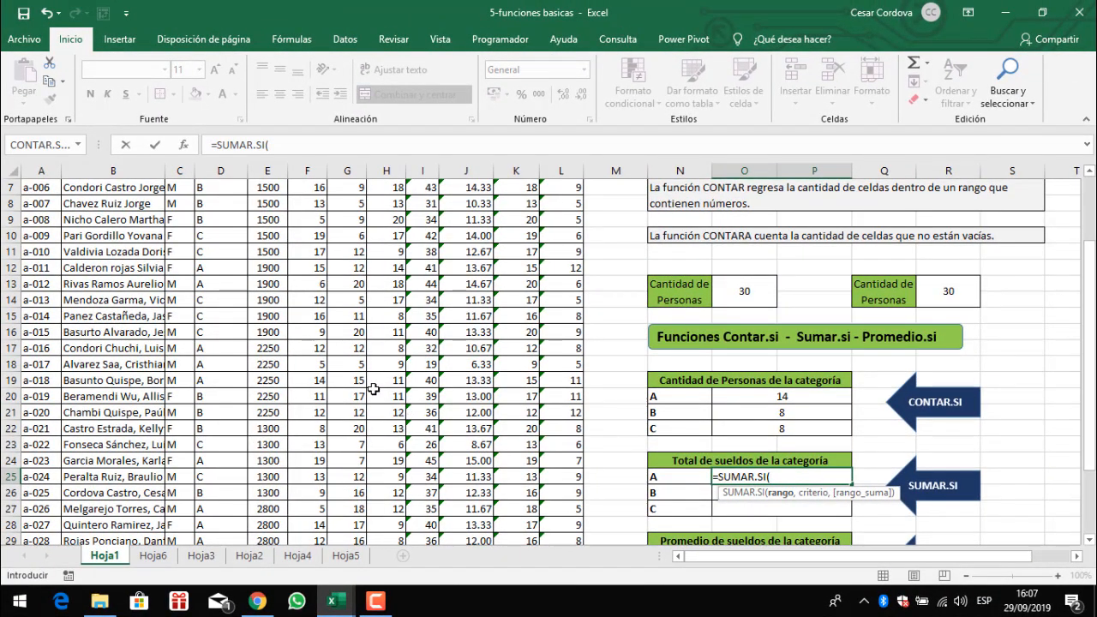
scroll(376, 388, up, 2)
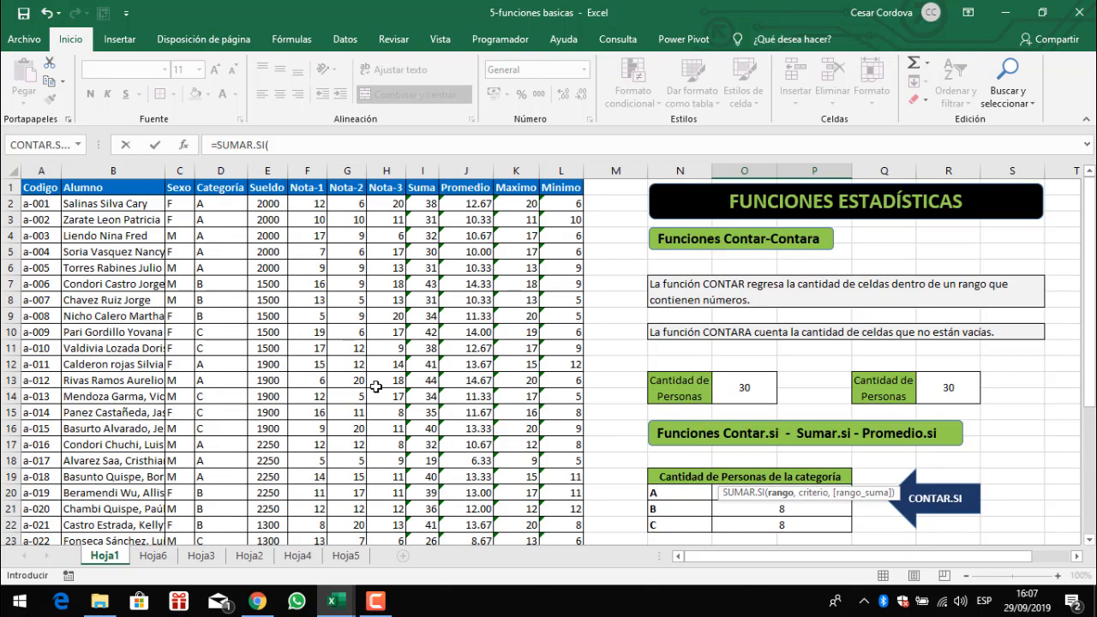
click(215, 205)
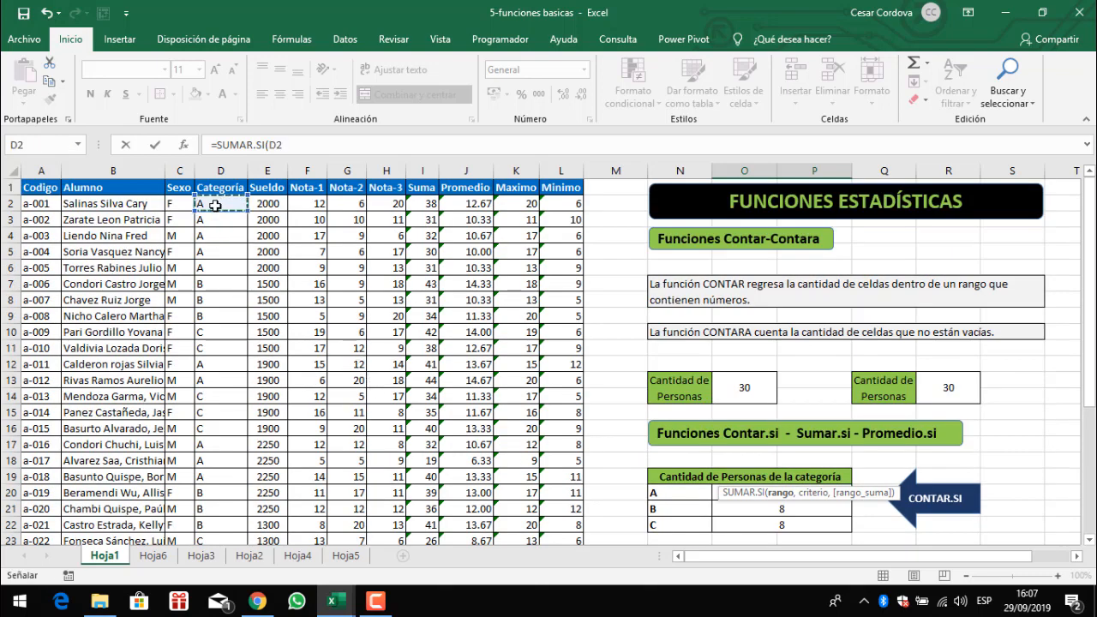
key(ctrl+shift+Down)
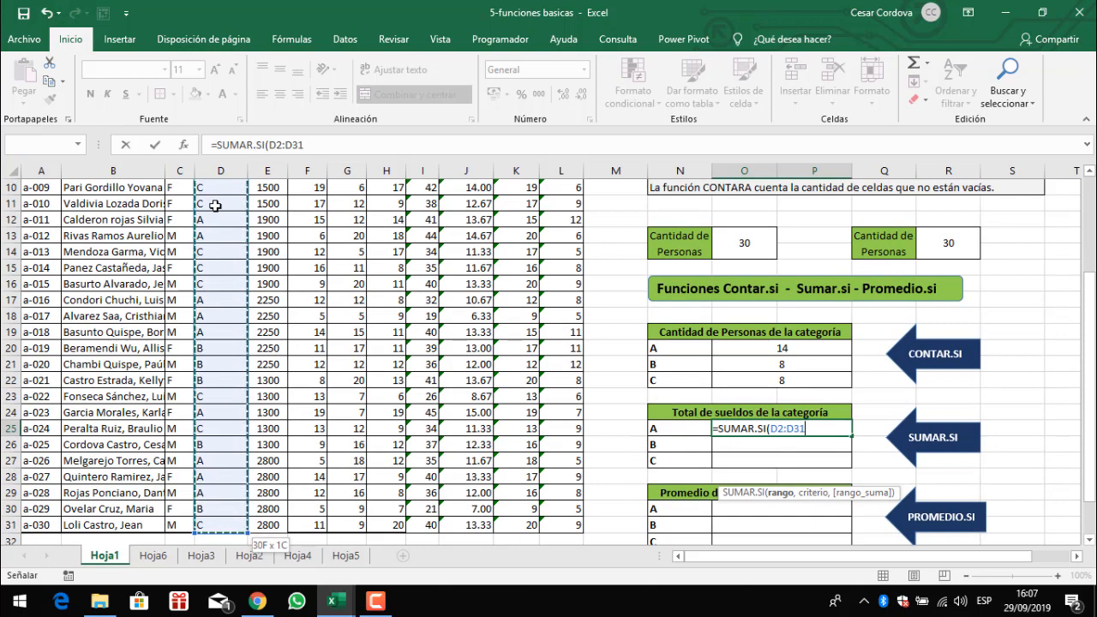
text(,"A)
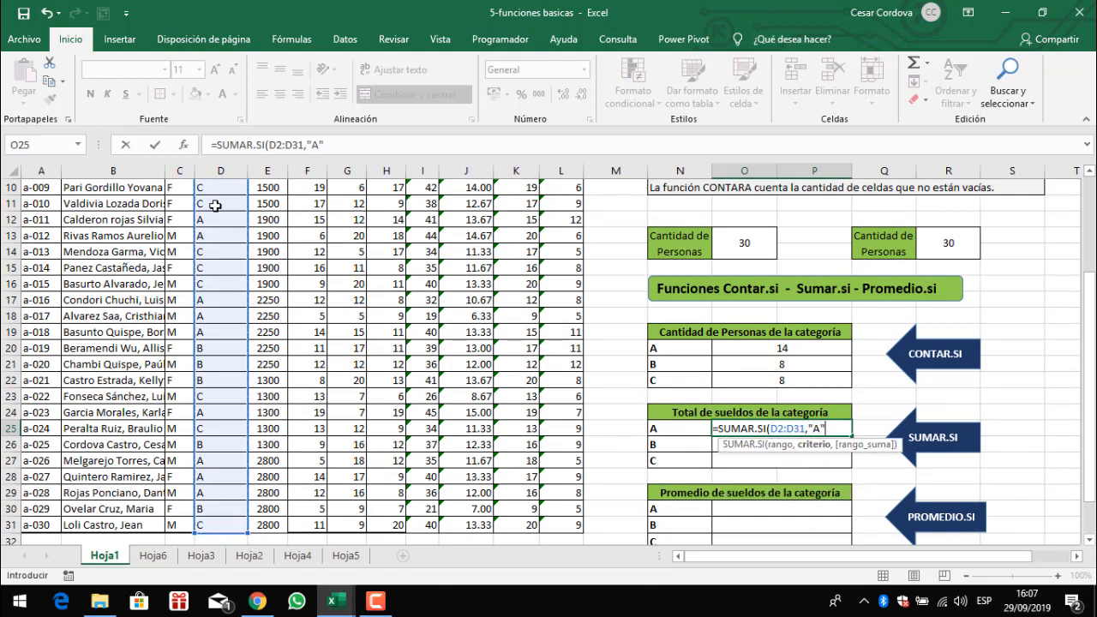
text(",)
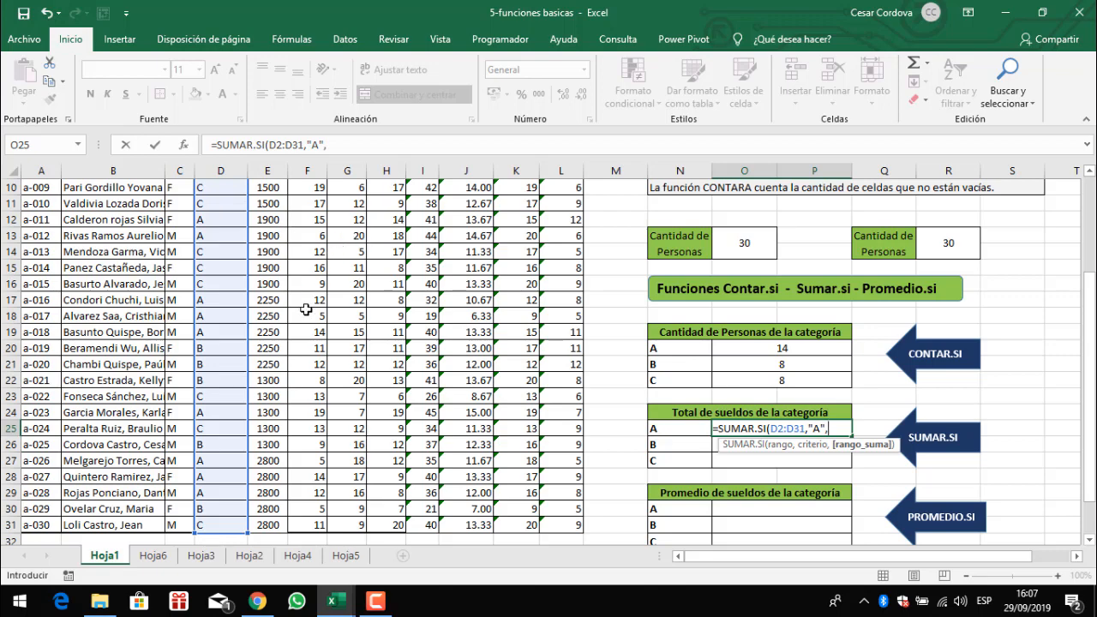
scroll(306, 310, up, 3)
click(276, 204)
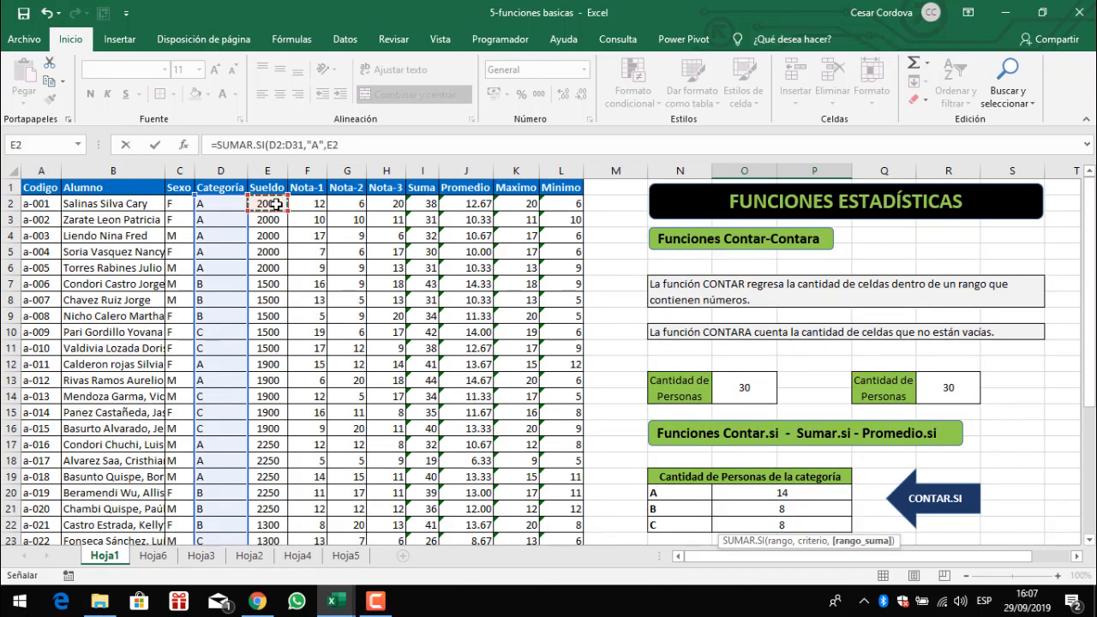
key(ctrl+shift+Down)
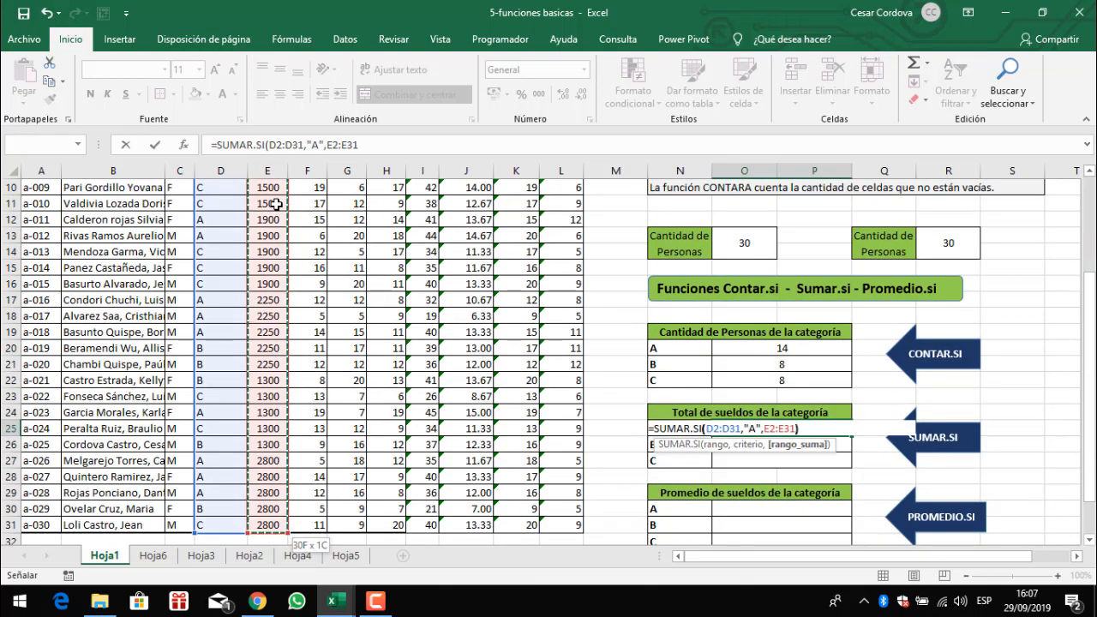
text())
key(Return)
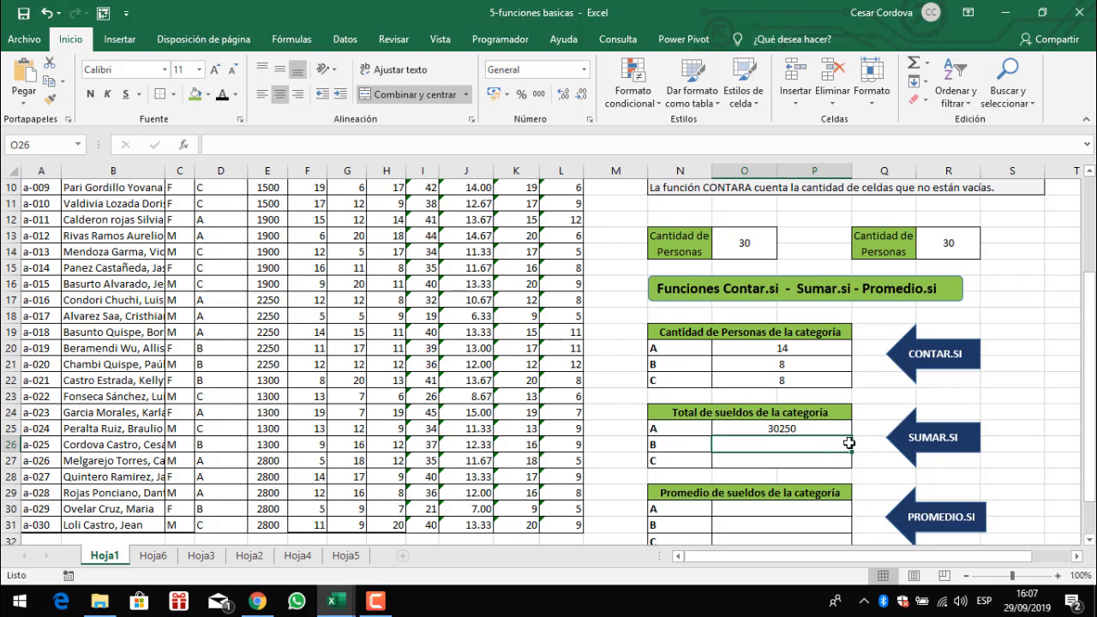
- Enter a SUMAR.SI formula in O26 summing salaries E2:E31 where category D2:D31 equals "B"
text(=sumar.si)
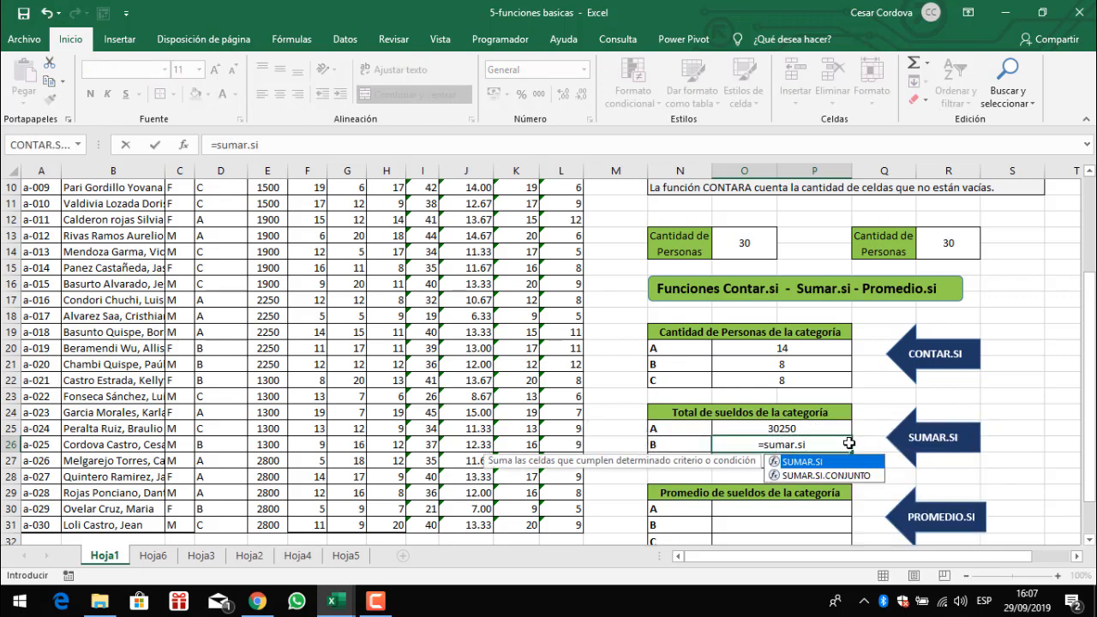
key(Tab)
scroll(366, 410, up, 2)
scroll(366, 410, up, 1)
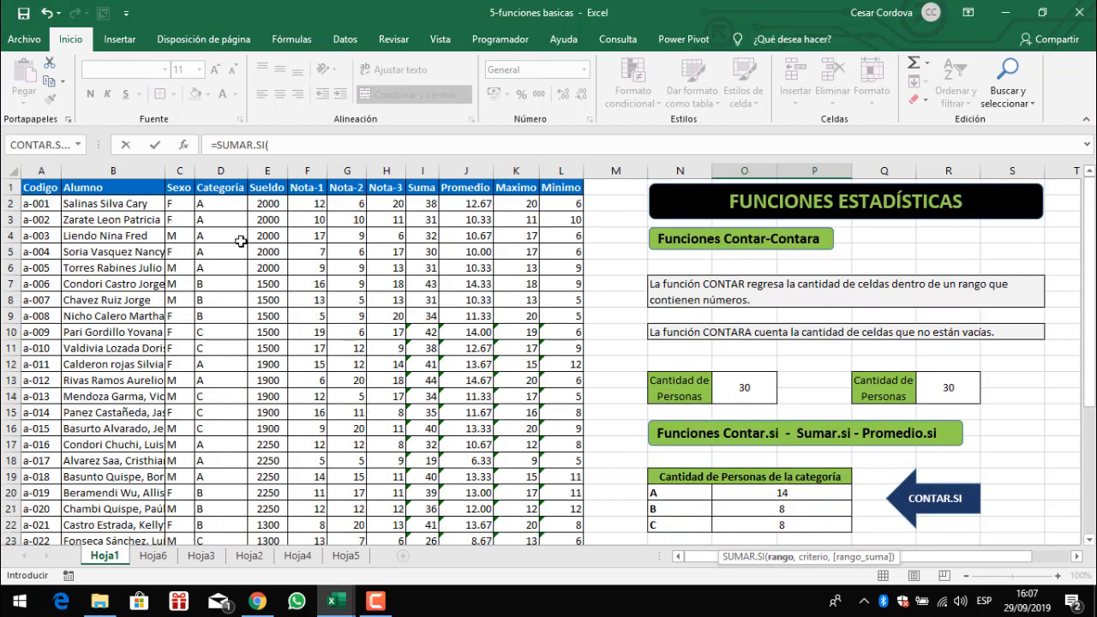
click(224, 204)
key(ctrl+shift+Down)
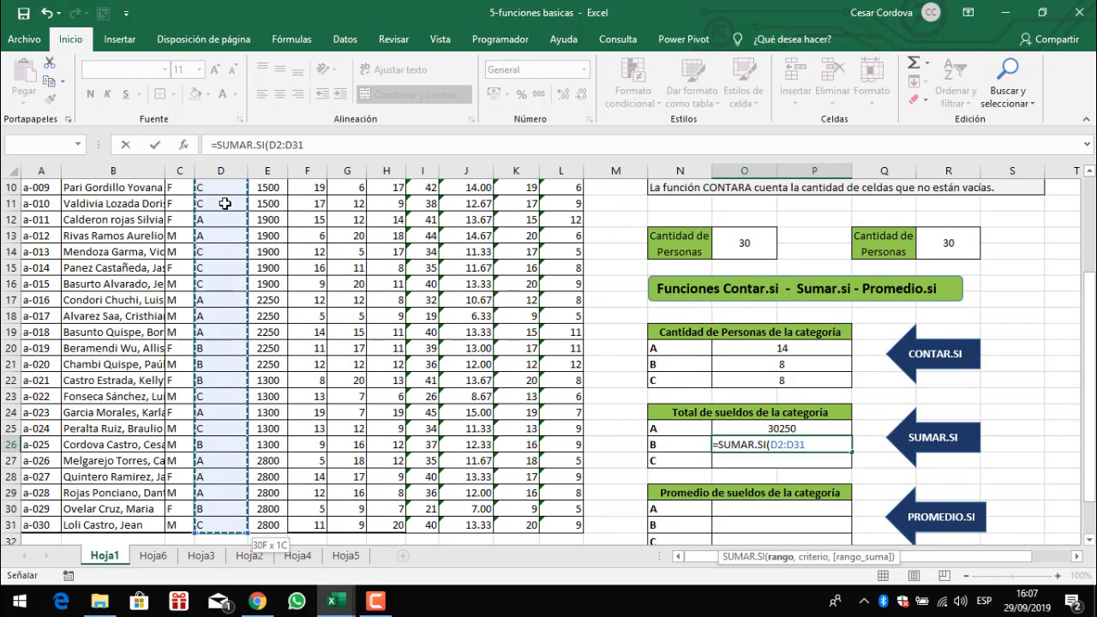
text(,"B)
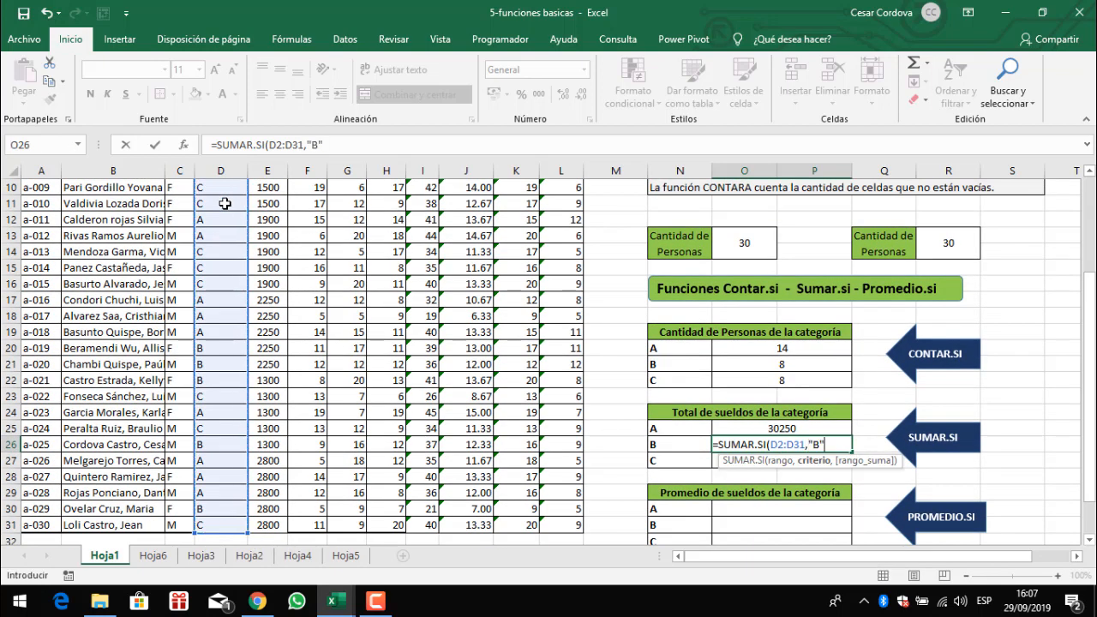
text(",)
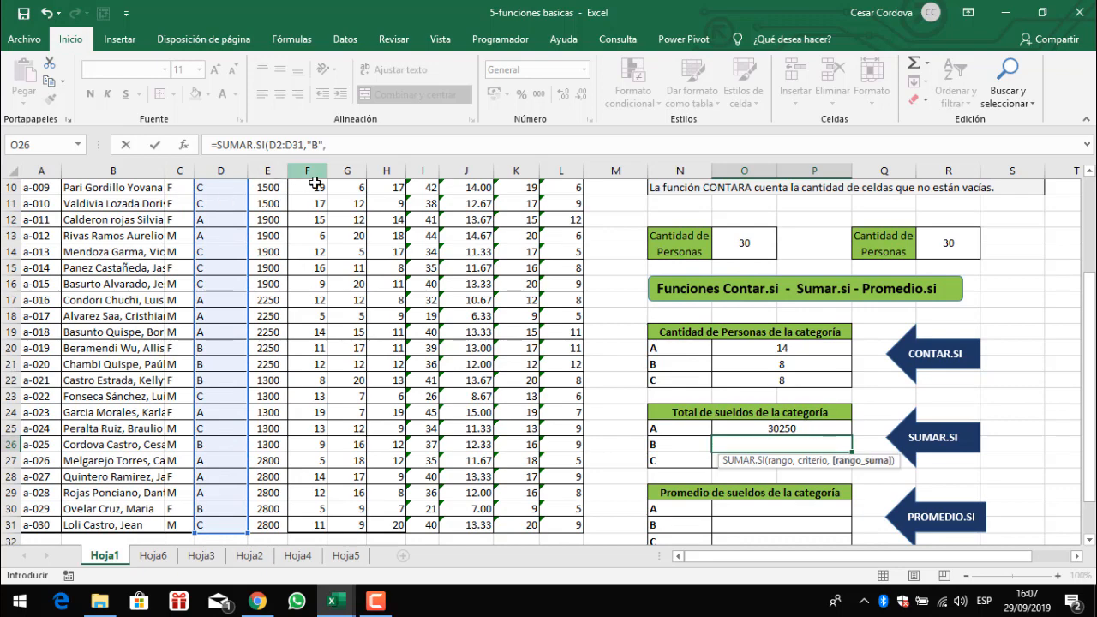
scroll(317, 185, up, 3)
click(274, 204)
key(ctrl+shift+Down)
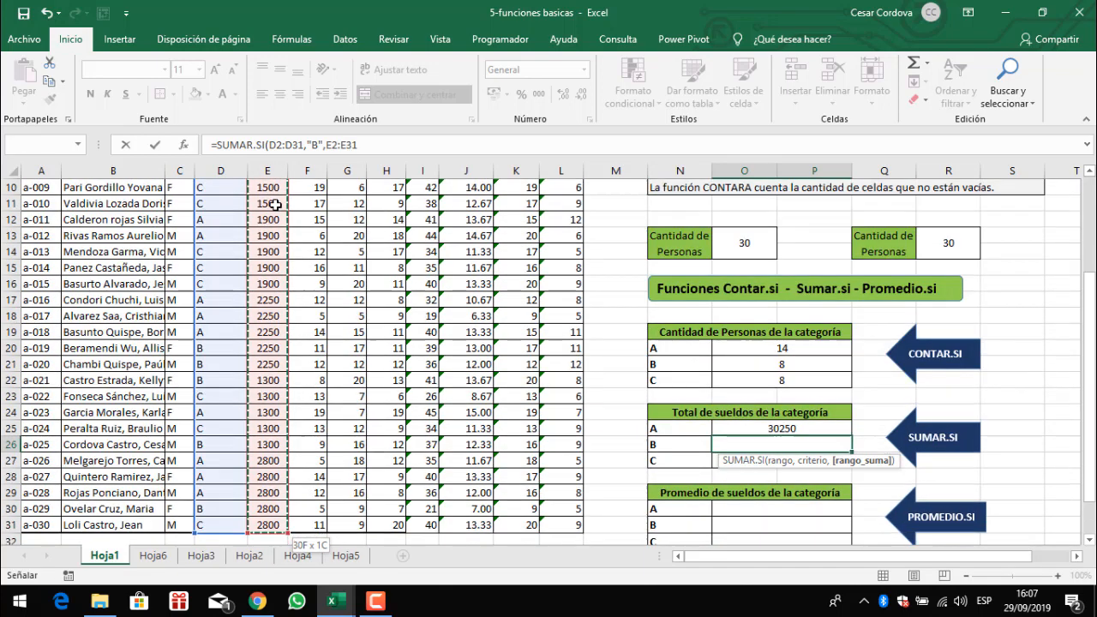
text())
key(Return)
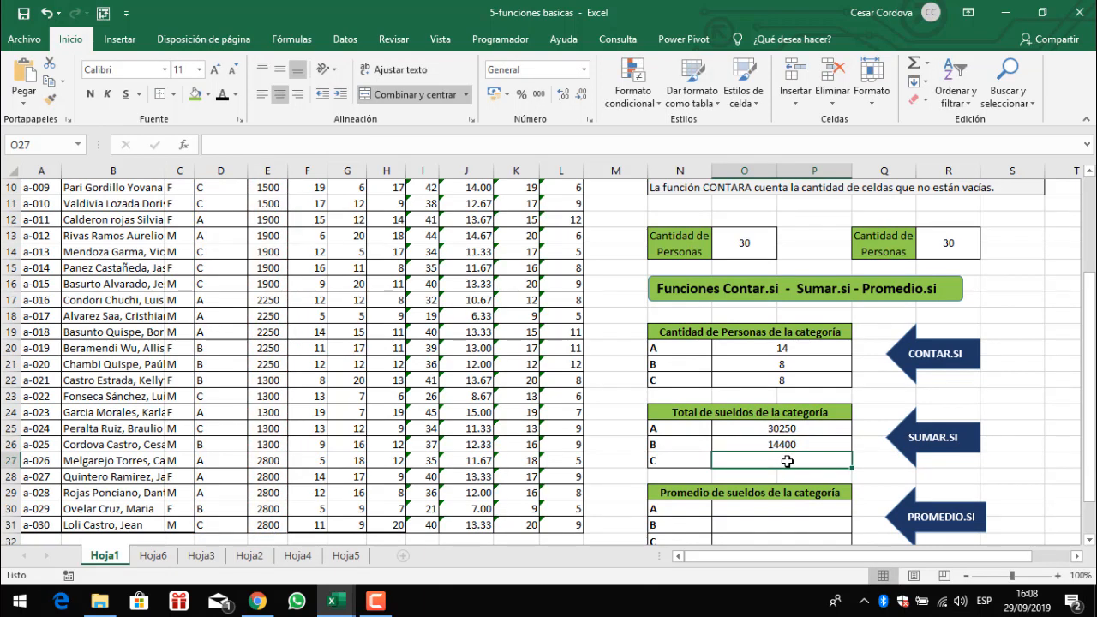
- Enter a SUMAR.SI formula in O27 summing salaries E2:E31 where category D2:D31 equals "C"
text(=)
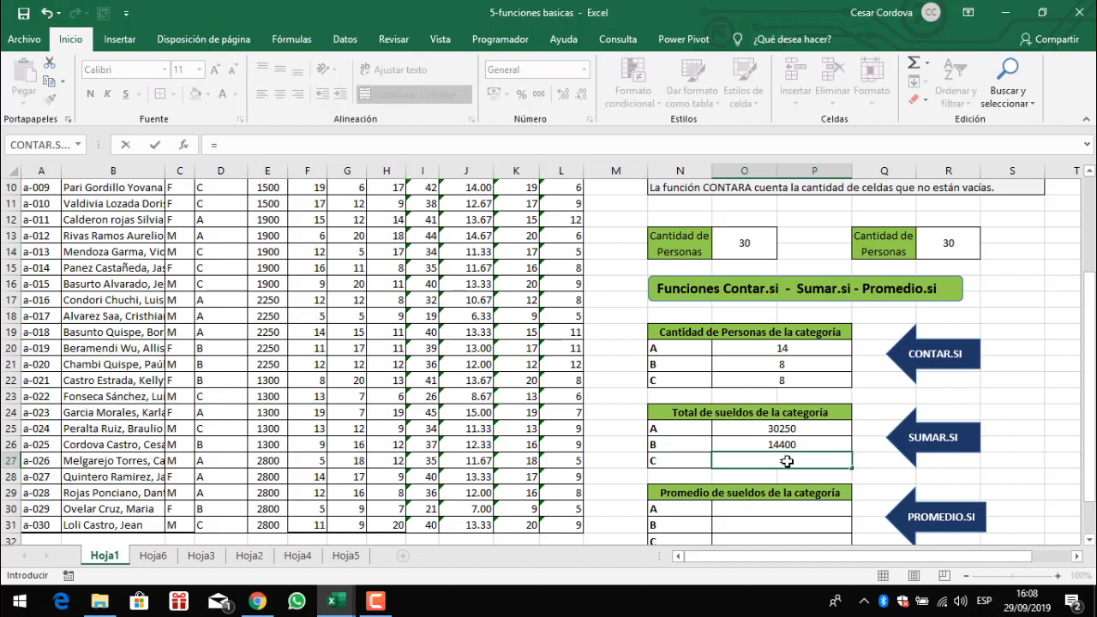
text(sumar.si)
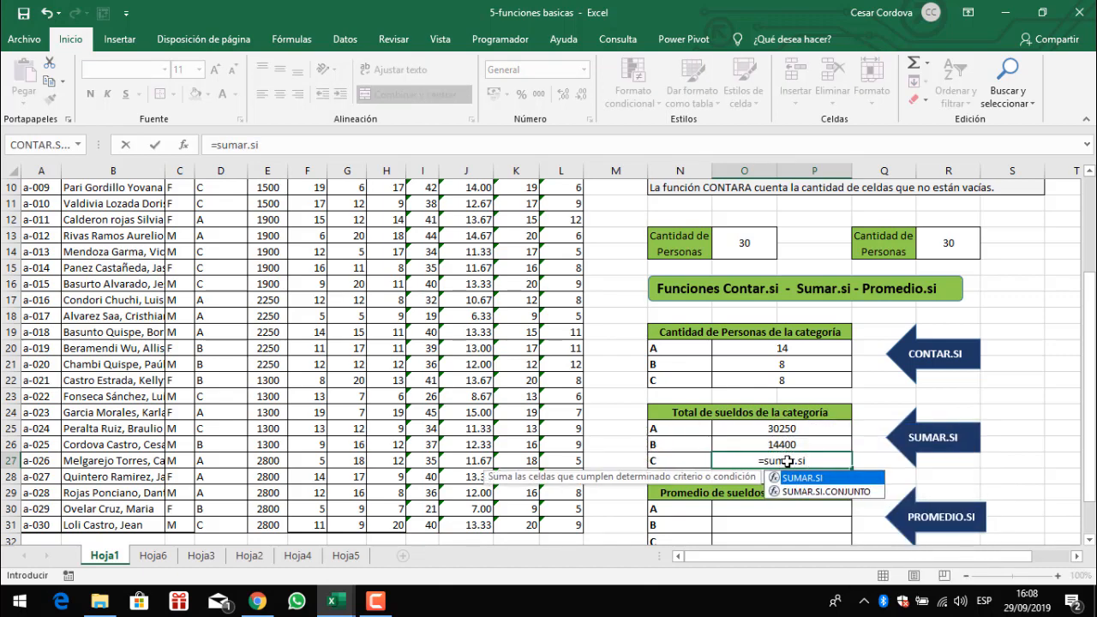
key(Tab)
scroll(515, 459, up, 3)
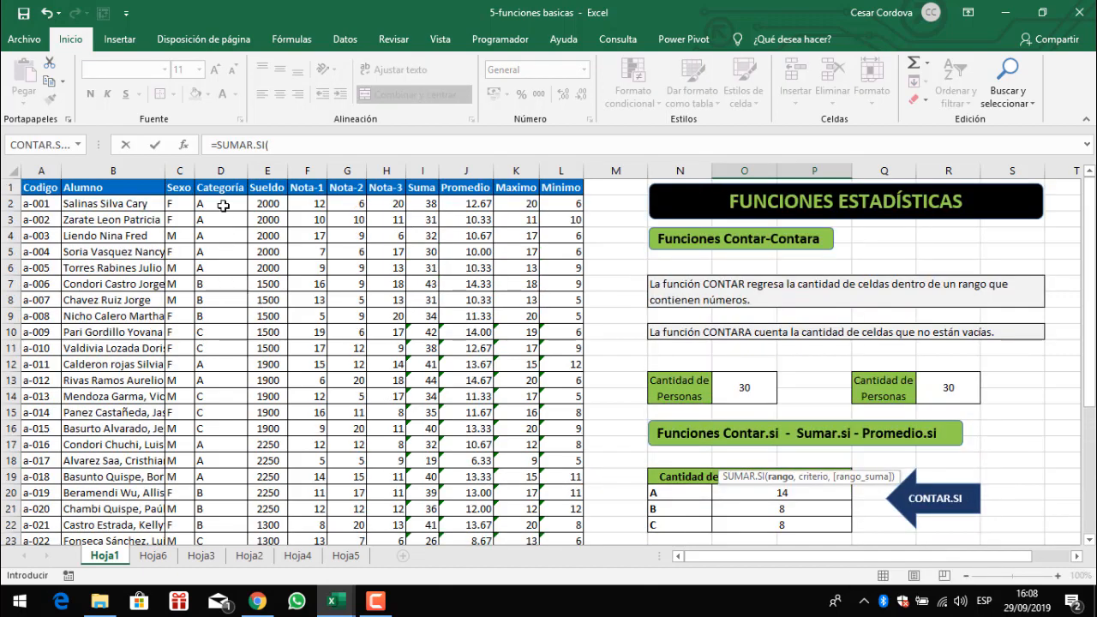
click(221, 204)
key(ctrl+shift+Down)
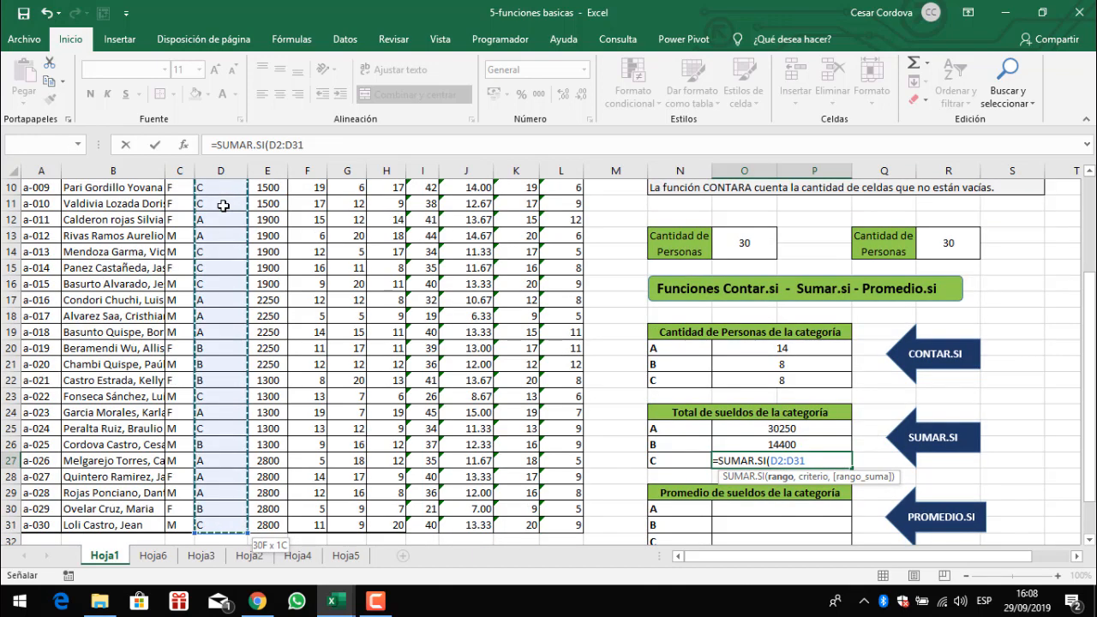
text(,")
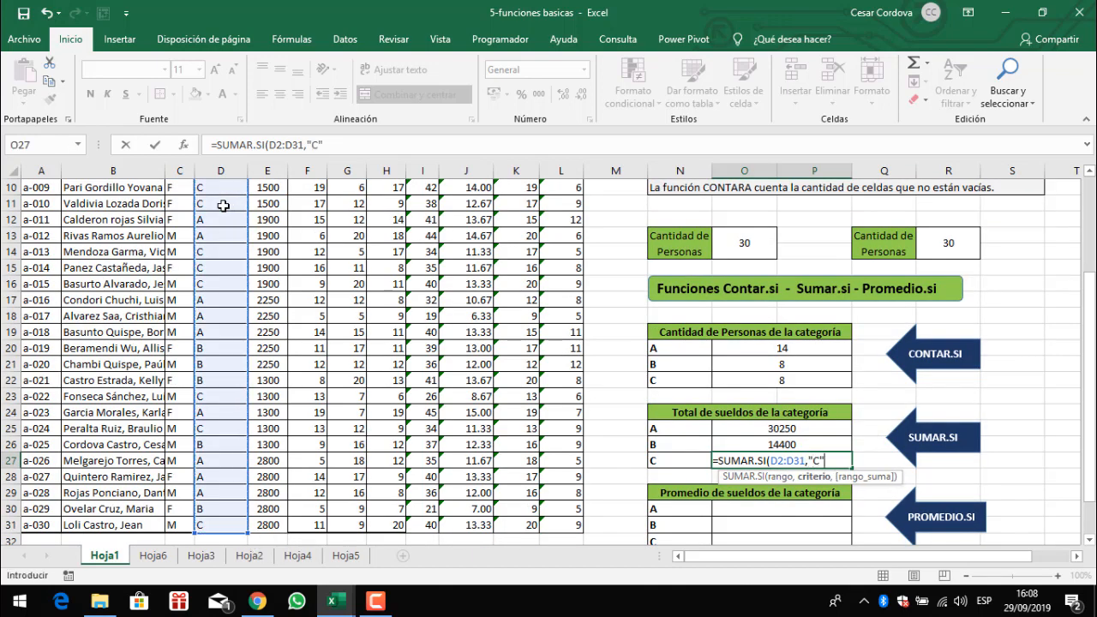
text(C",)
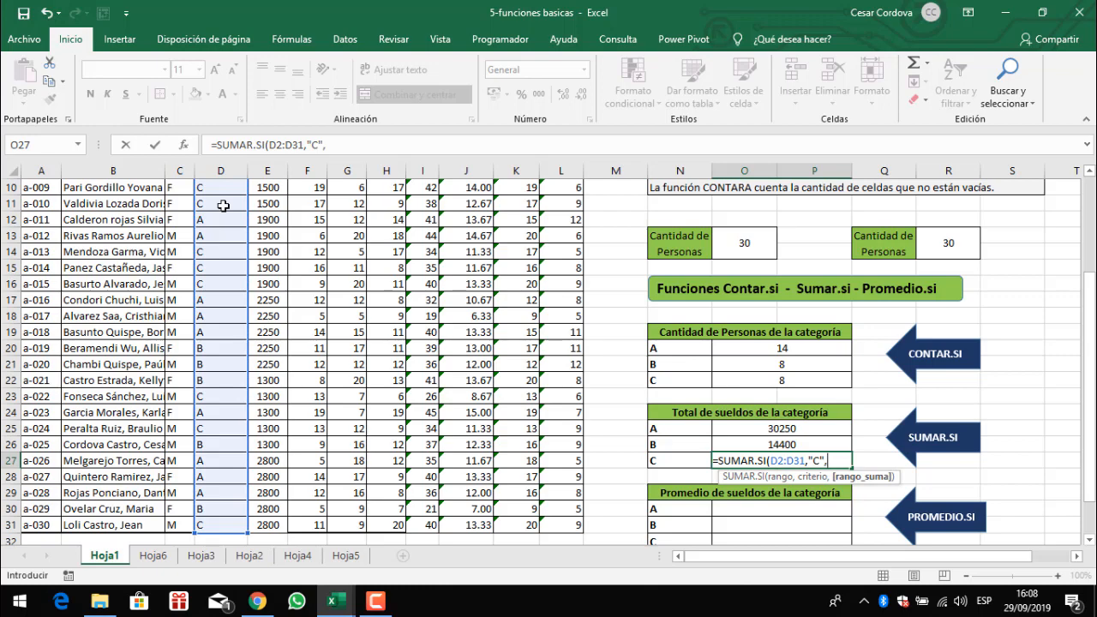
scroll(222, 206, up, 3)
click(276, 206)
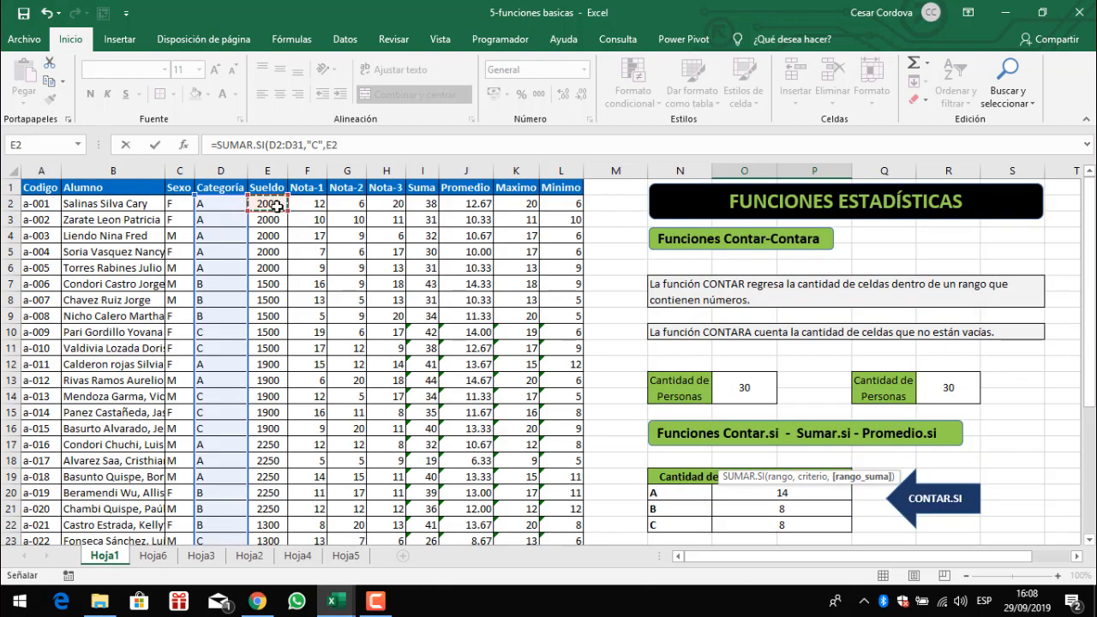
key(ctrl+shift+Down)
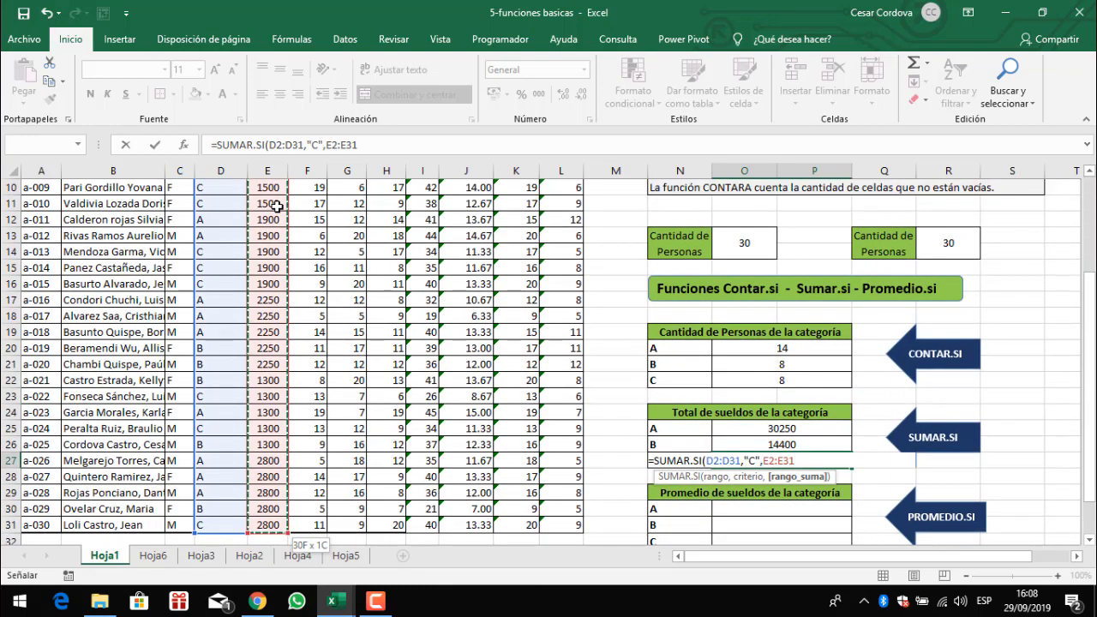
text())
key(Return)
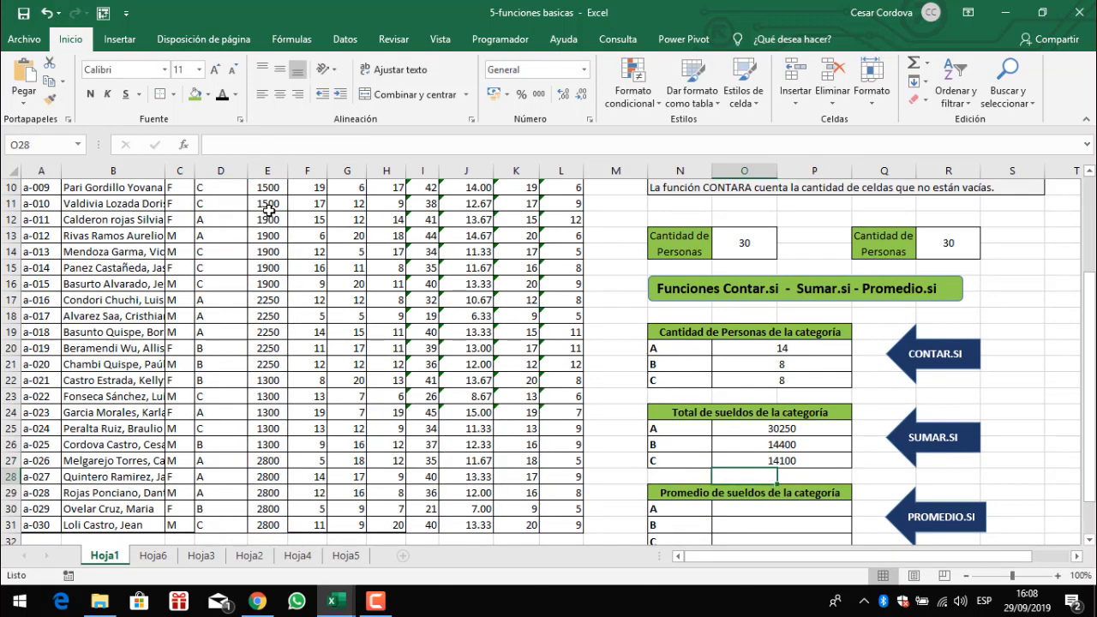
scroll(866, 382, down, 1)
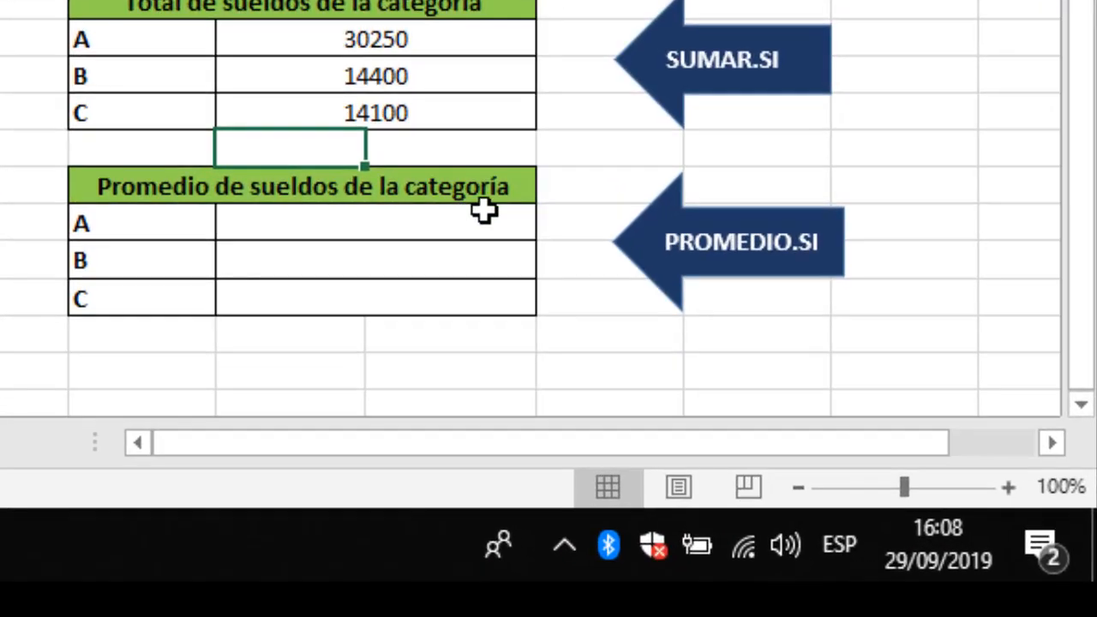
drag(152, 230, 140, 281)
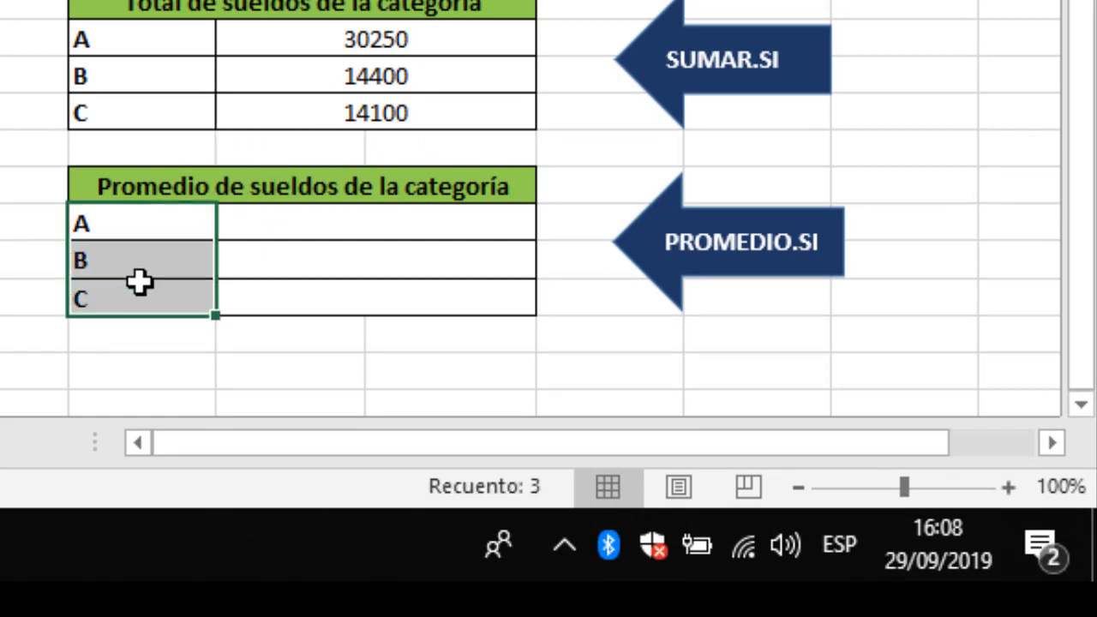
click(149, 228)
click(153, 256)
click(169, 299)
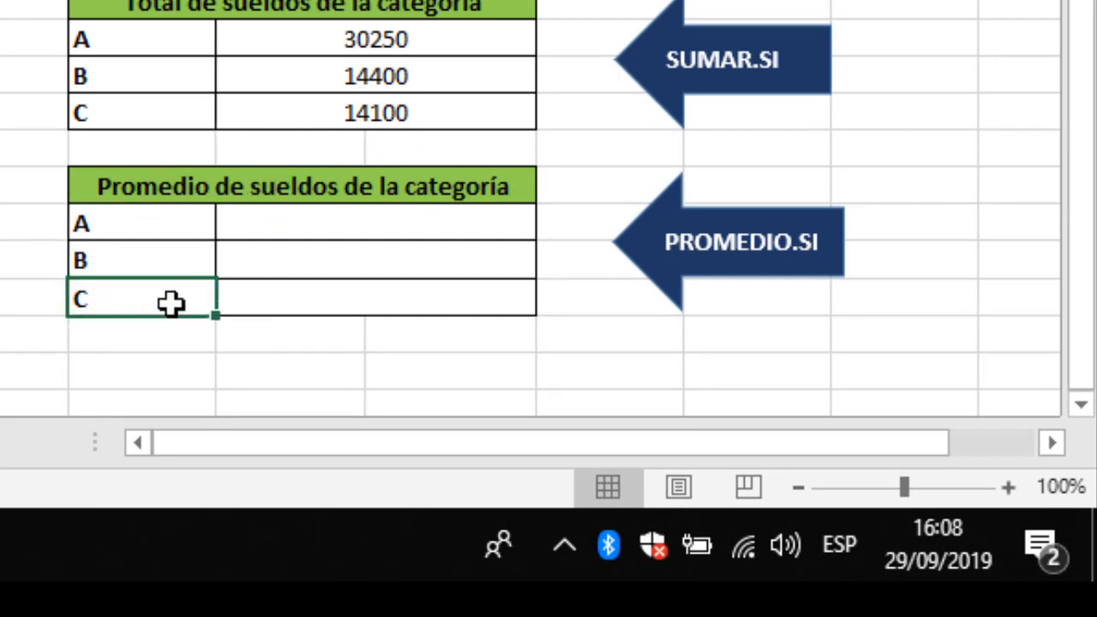
- Enter a PROMEDIO.SI formula in O30 averaging salaries E2:E31 where category D2:D31 equals "A"
click(329, 229)
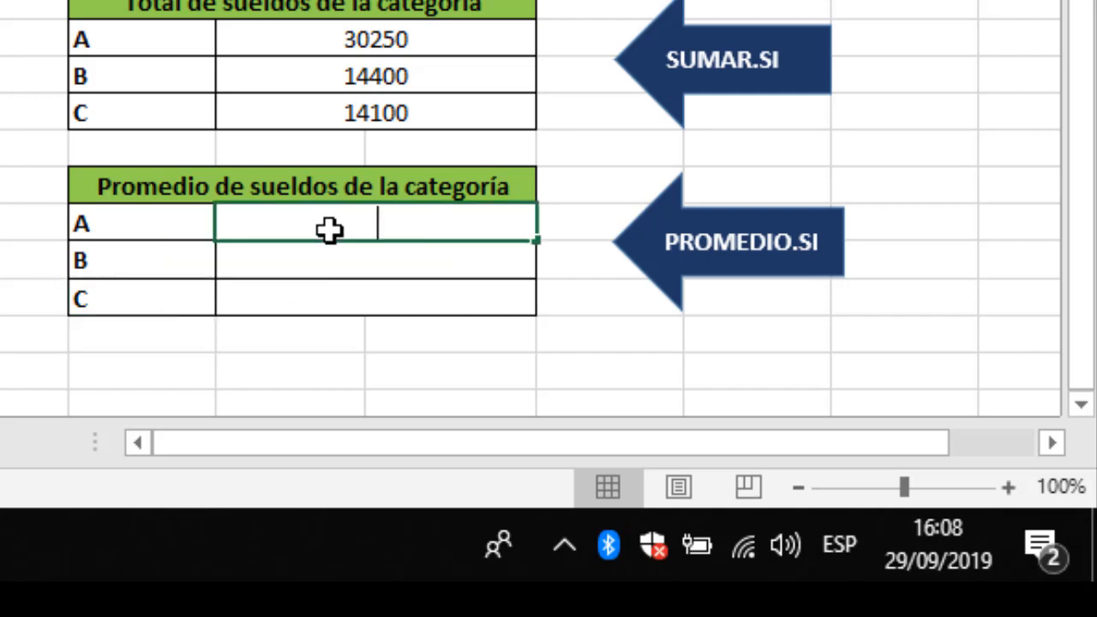
text(=promed)
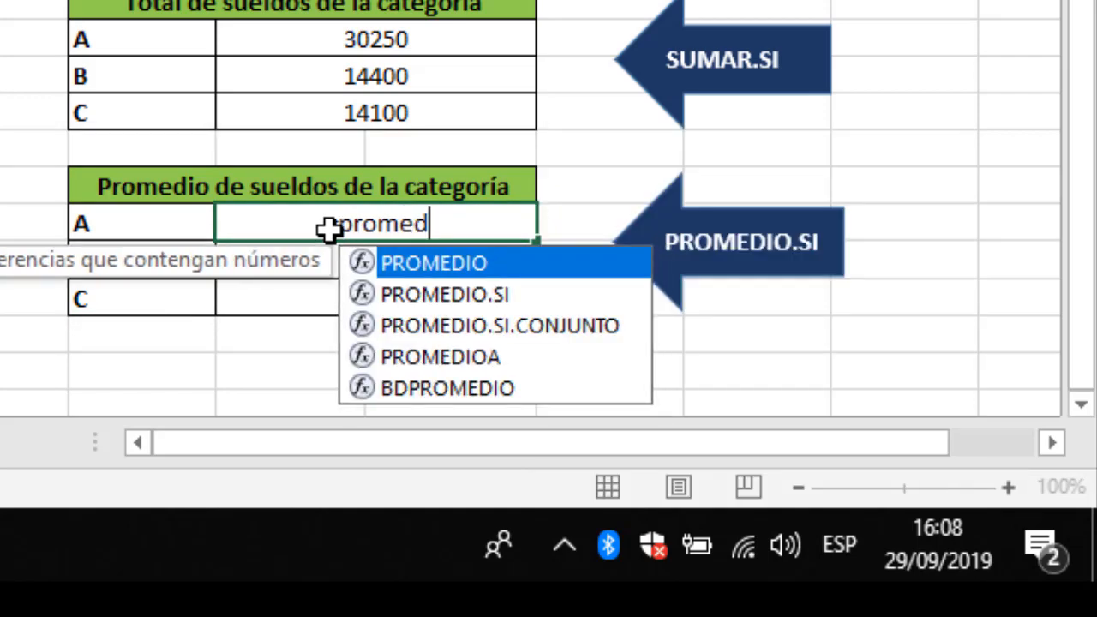
text(io.si)
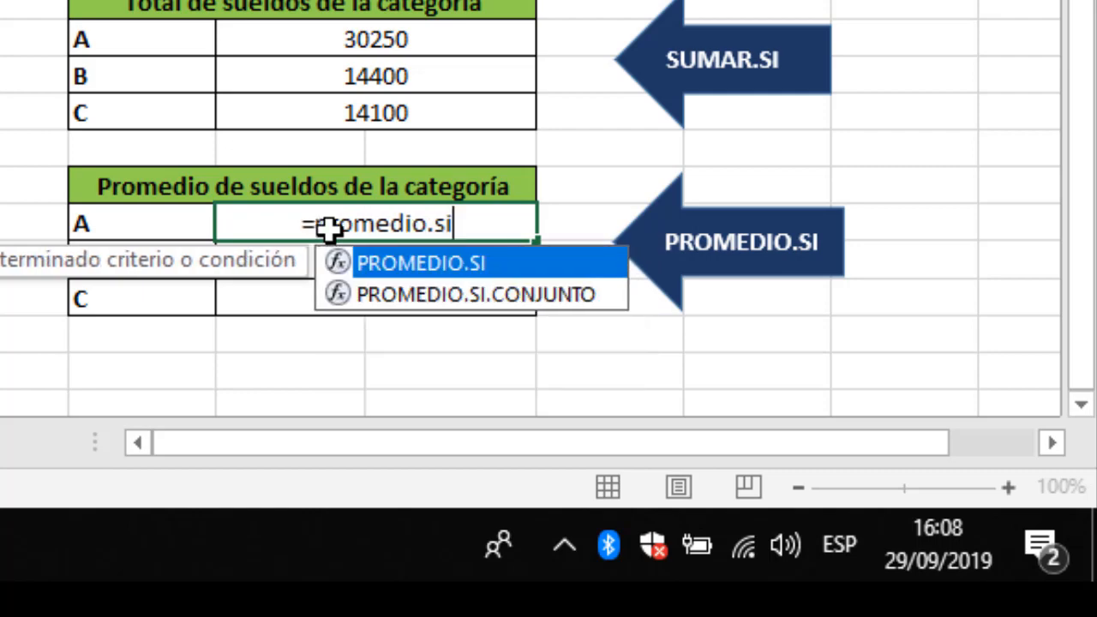
key(Tab)
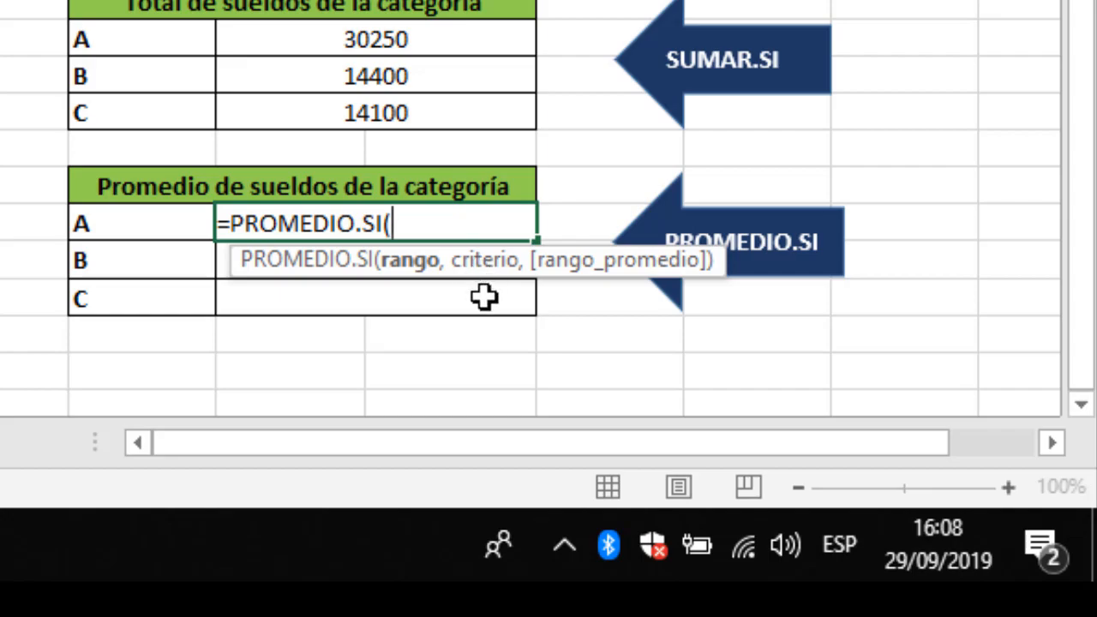
scroll(484, 297, up, 4)
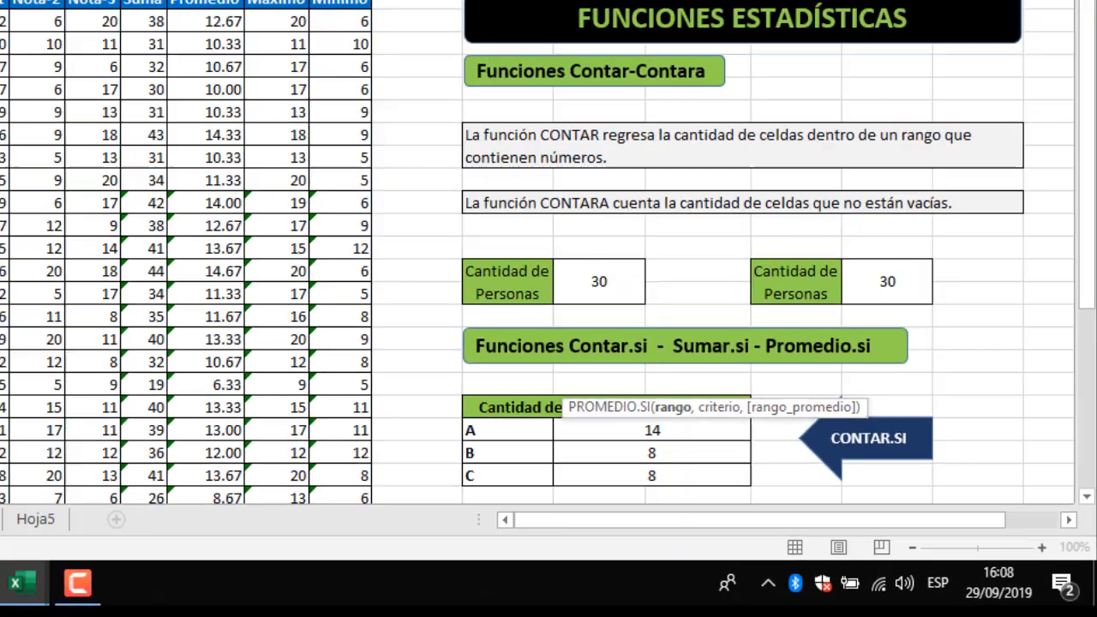
click(215, 204)
key(ctrl+shift+Down)
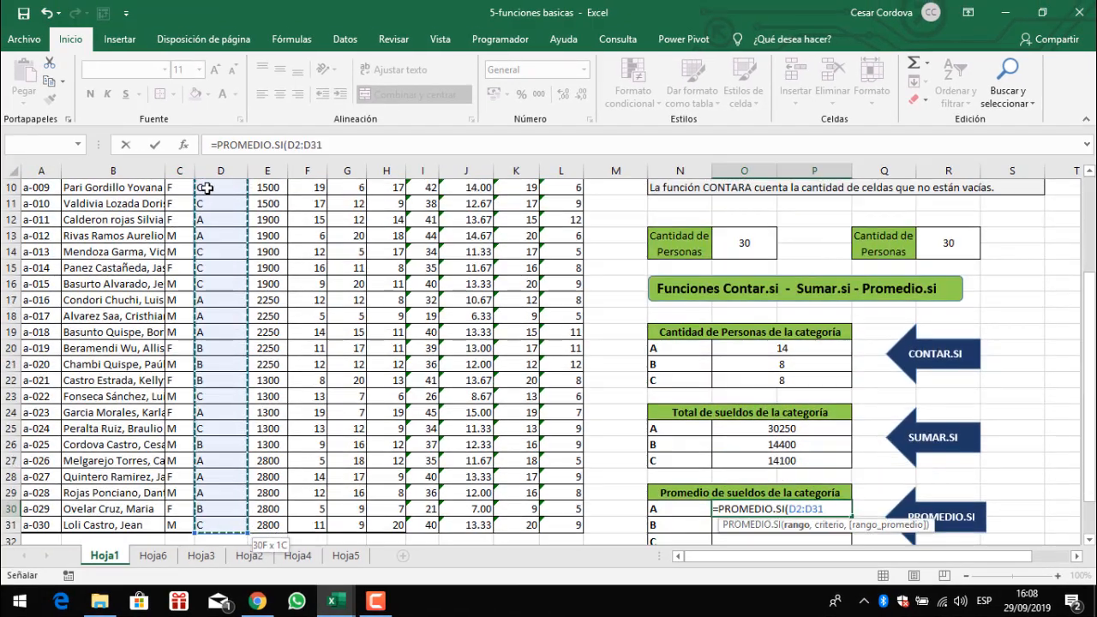
text(,"A)
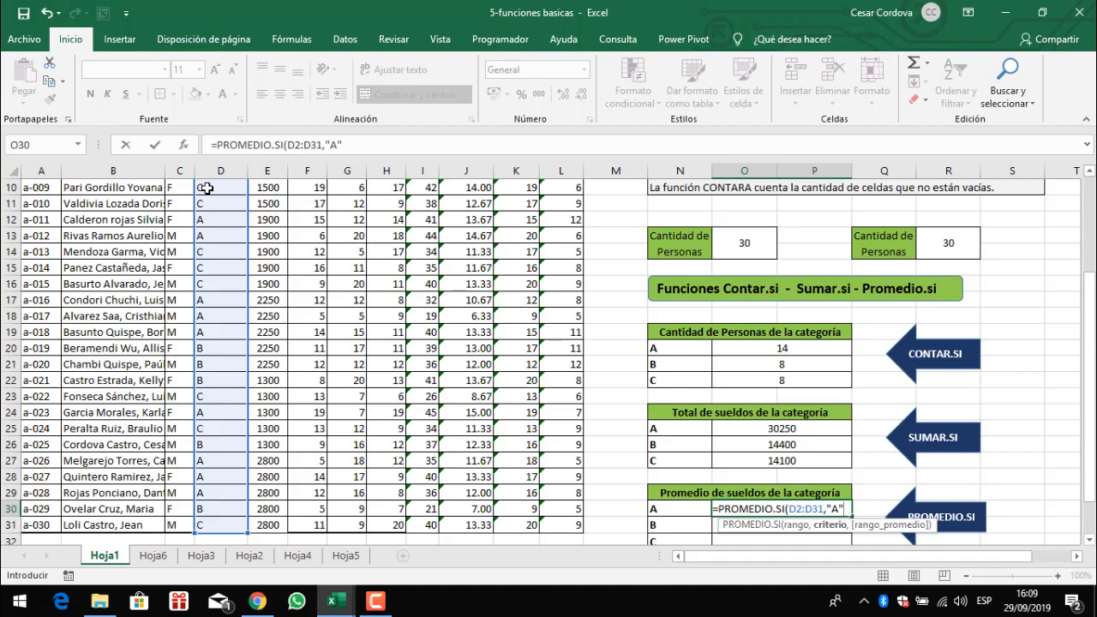
text(",)
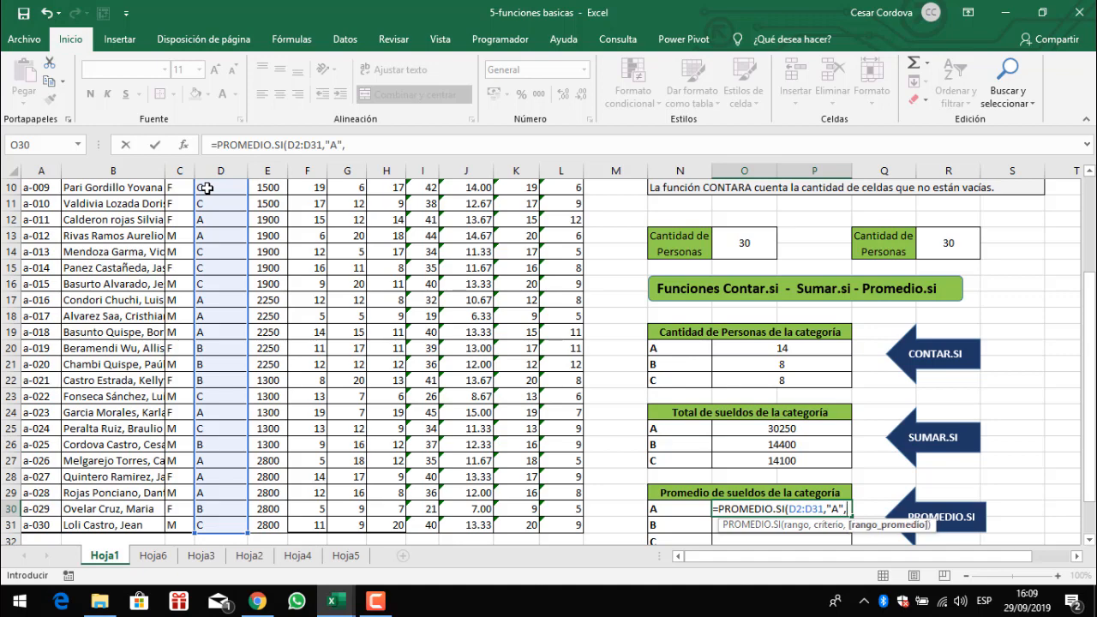
scroll(206, 188, up, 3)
click(271, 204)
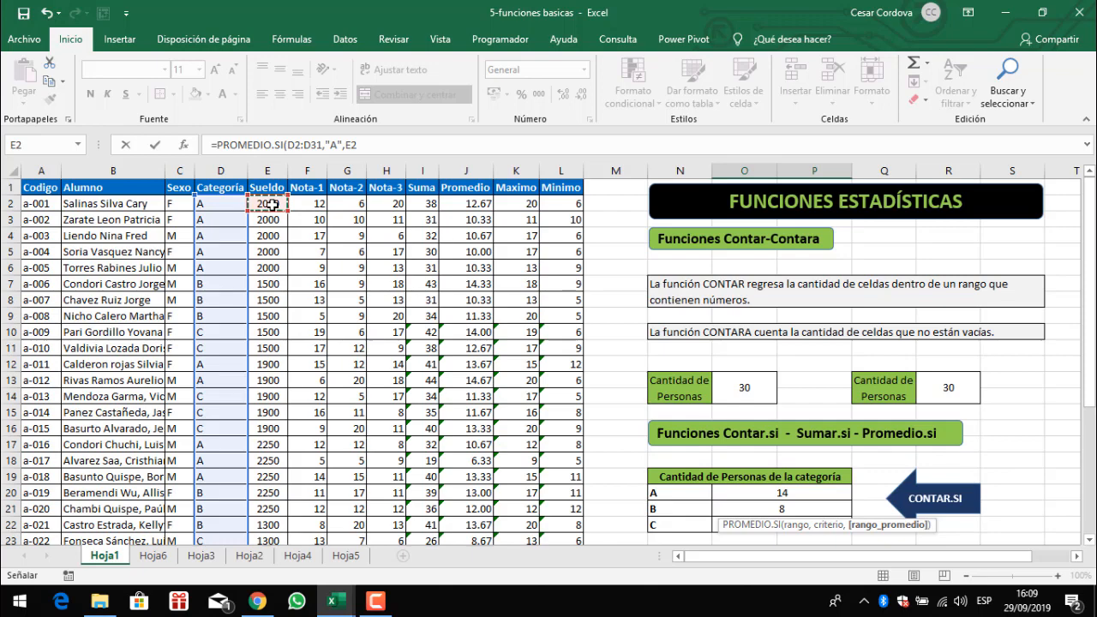
key(ctrl+shift+Down)
text())
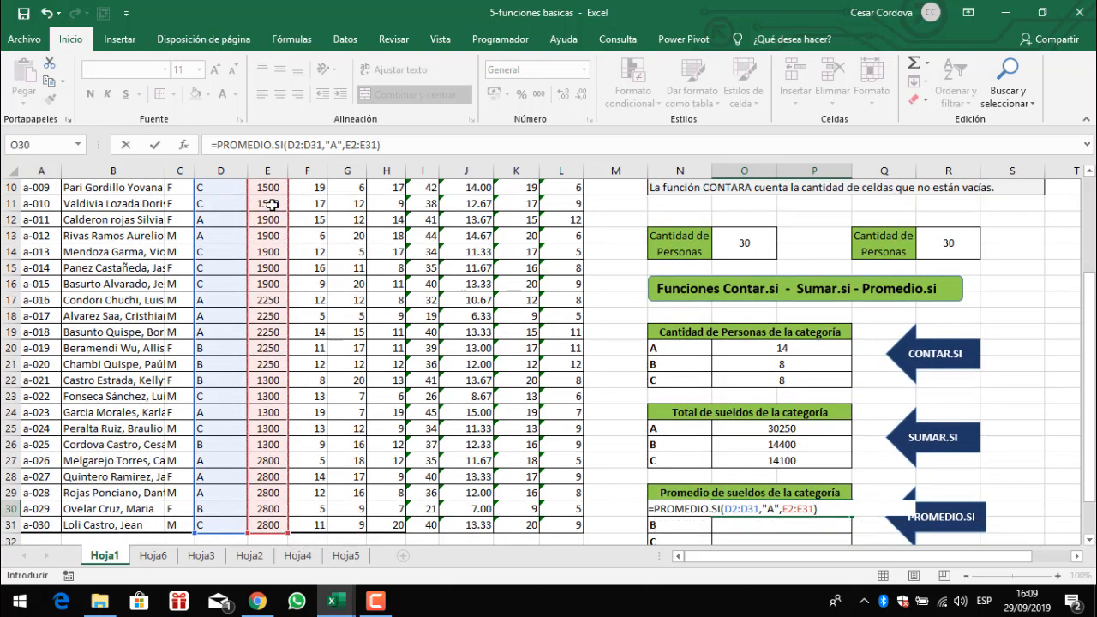
key(Return)
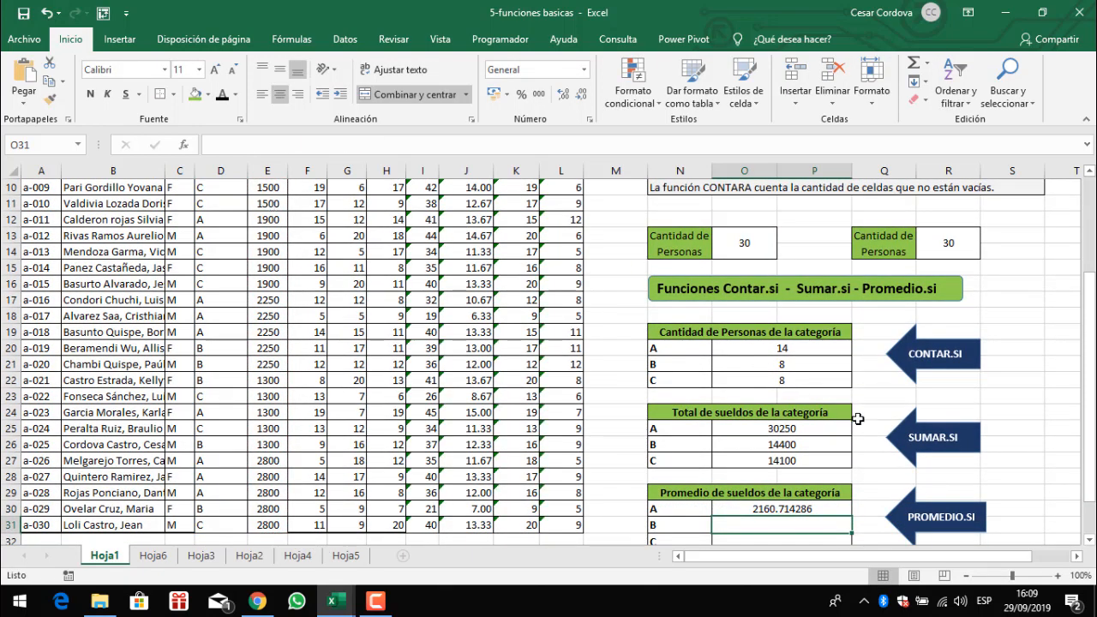
- Enter a PROMEDIO.SI formula in O31 averaging salaries E2:E31 where category D2:D31 equals "B"
scroll(857, 419, down, 1)
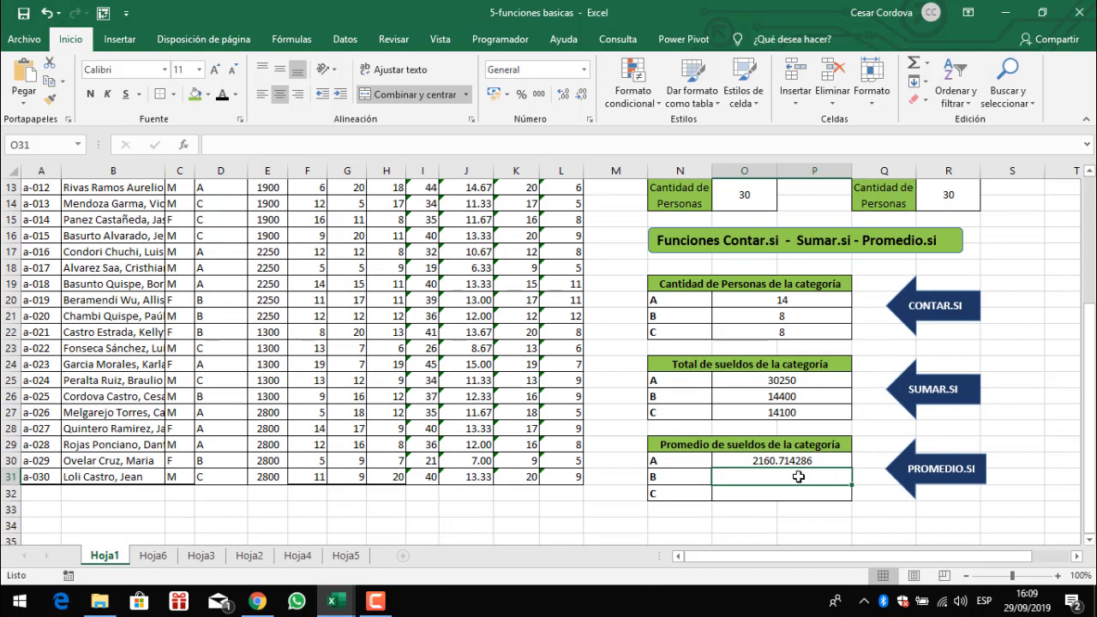
text(=)
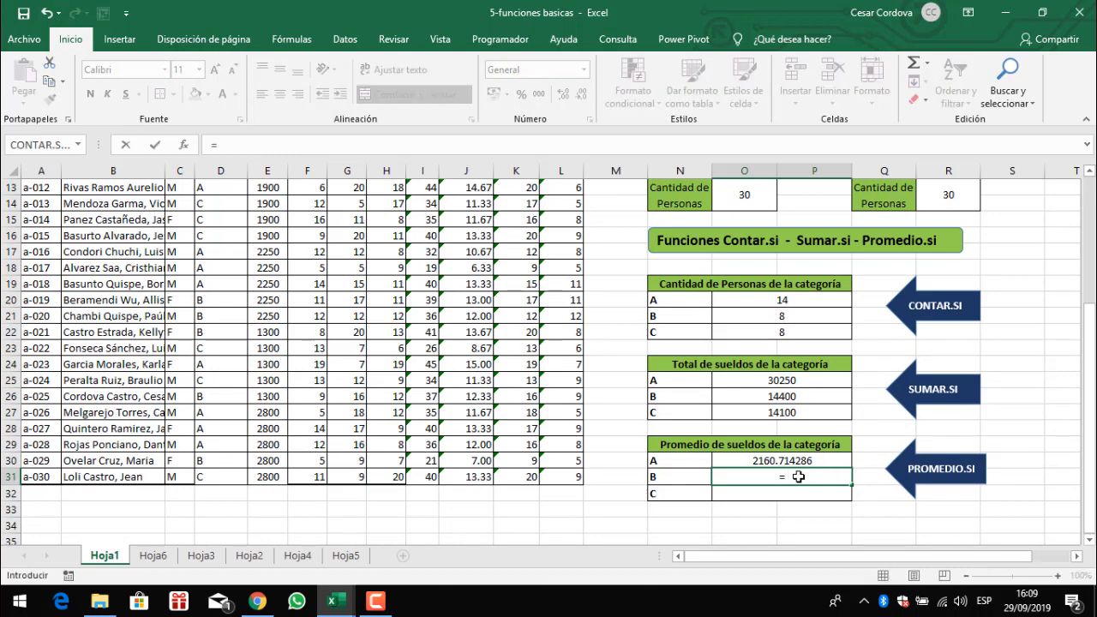
text(promedio)
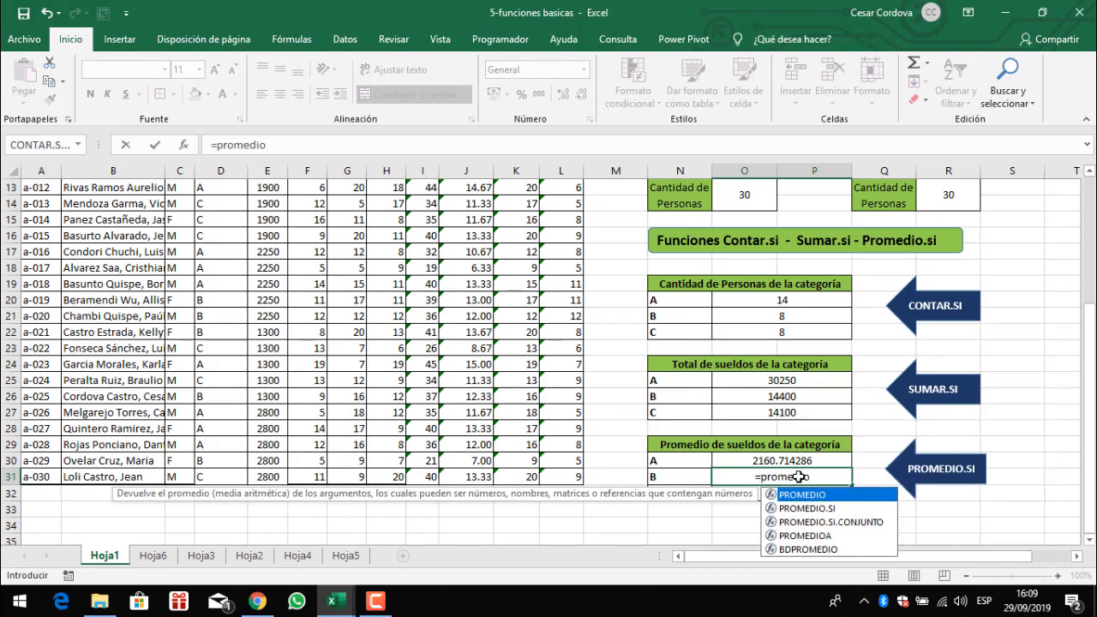
text(.)
key(Tab)
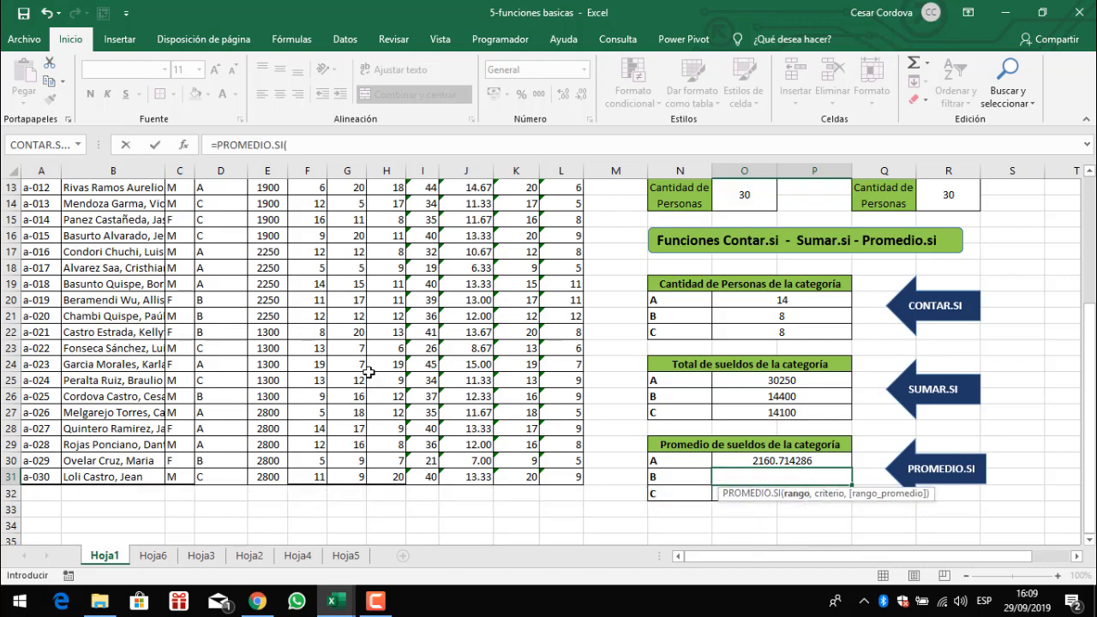
scroll(368, 372, up, 4)
click(229, 203)
key(ctrl+shift+Down)
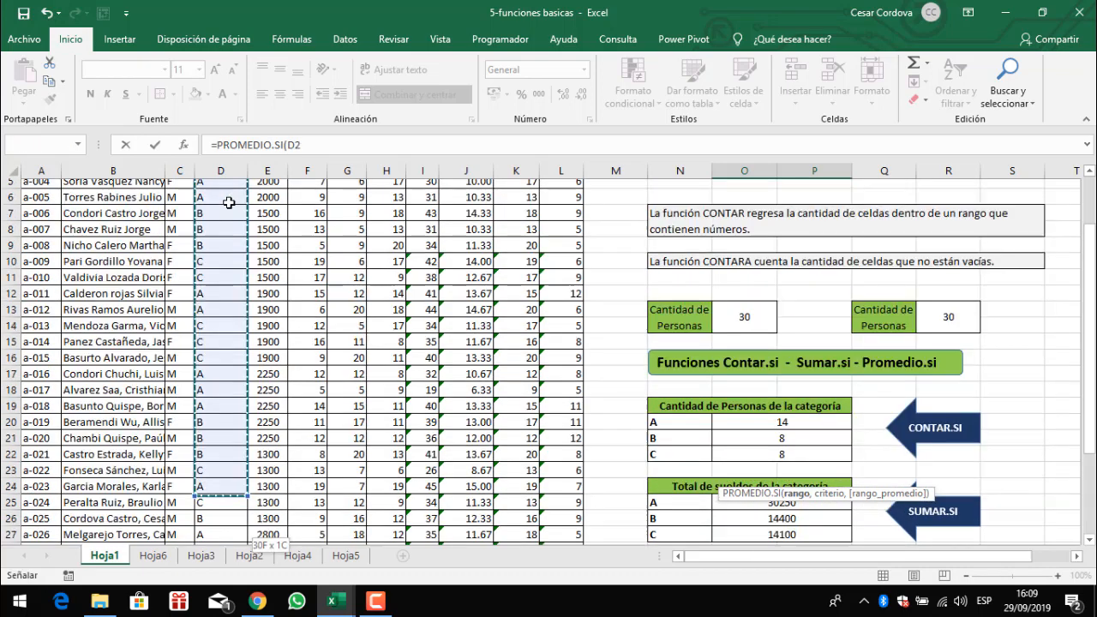
text(,"B")
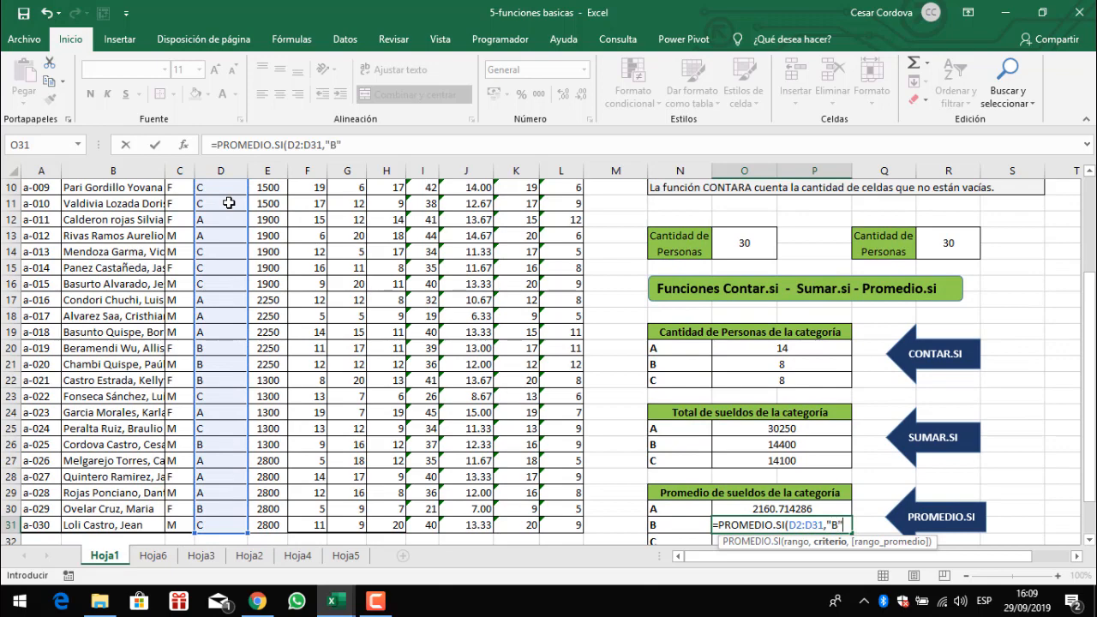
text(,)
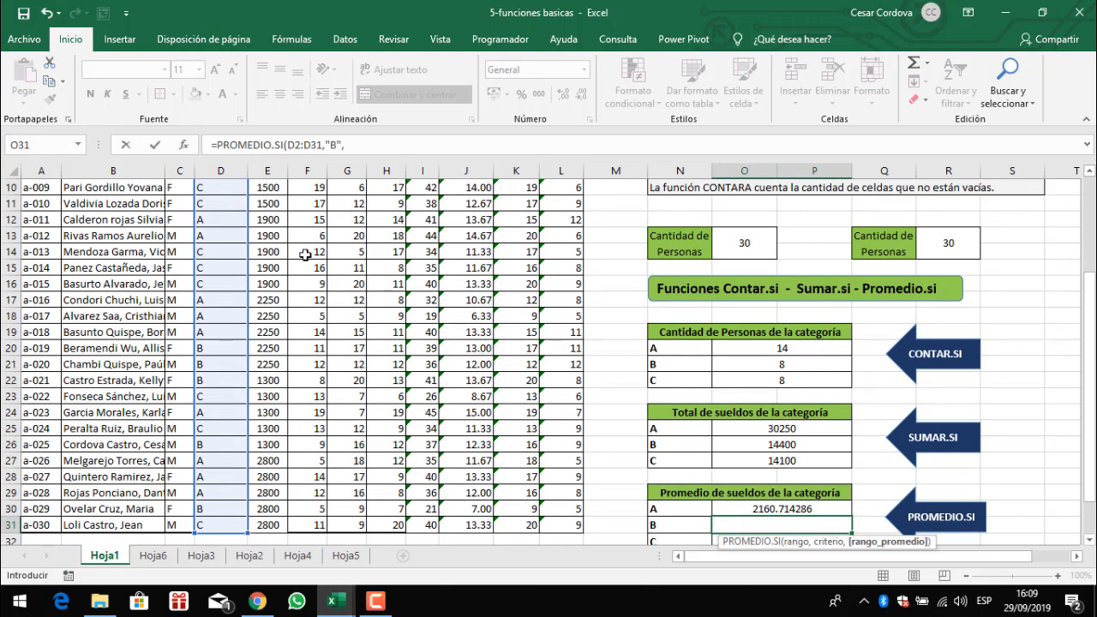
scroll(306, 246, up, 3)
click(269, 206)
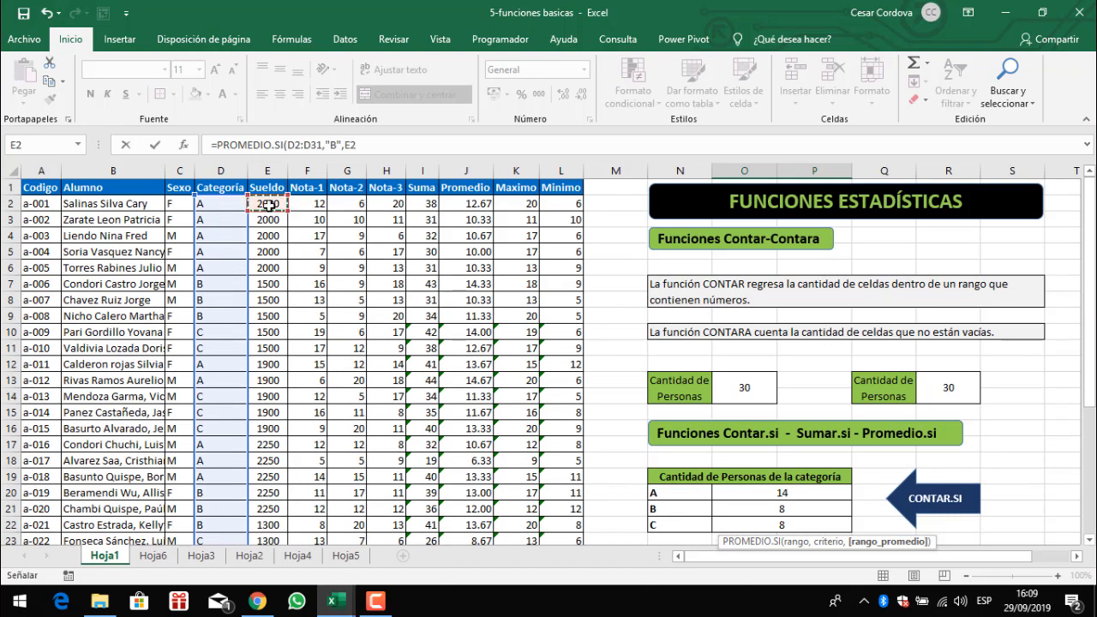
key(ctrl+shift+Down)
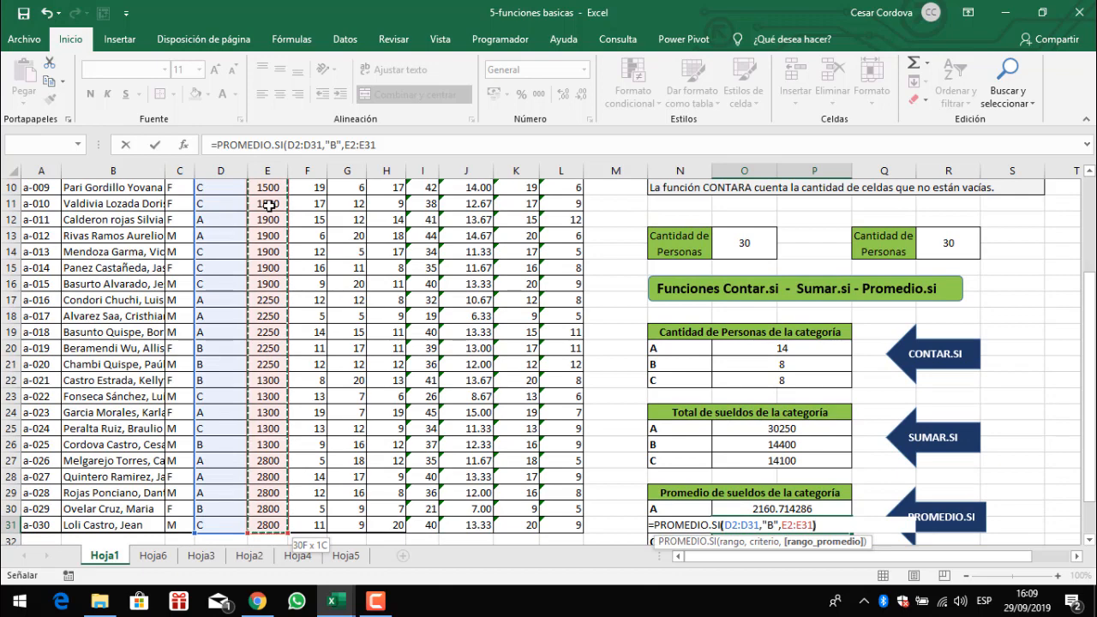
key(Return)
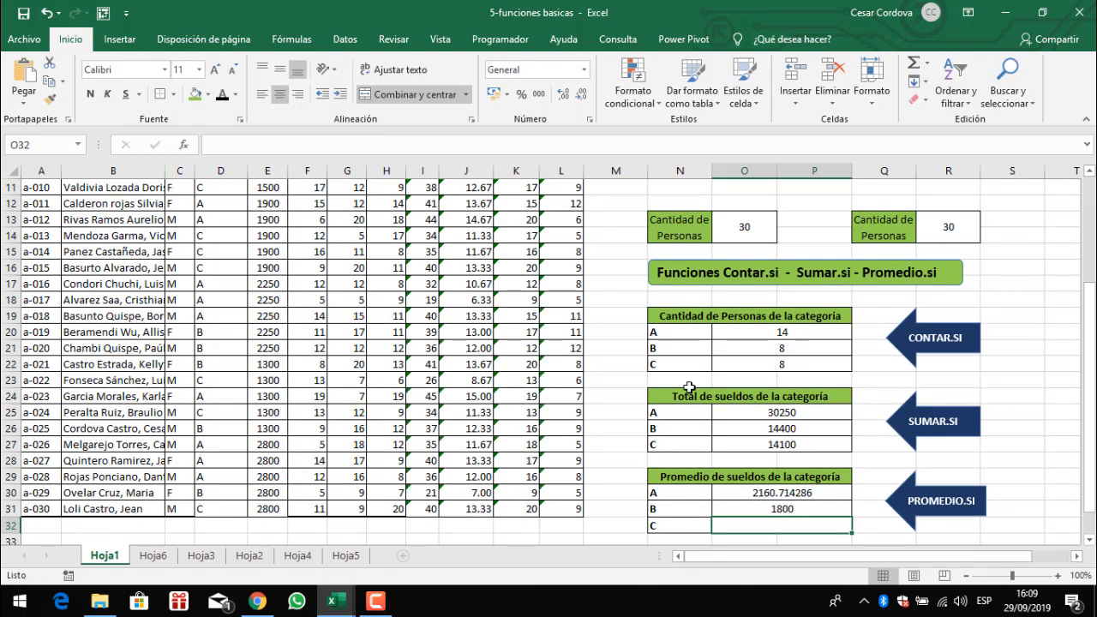
- Enter a PROMEDIO.SI formula in O32 averaging salaries E2:E31 where category D2:D31 equals "C"
text(=)
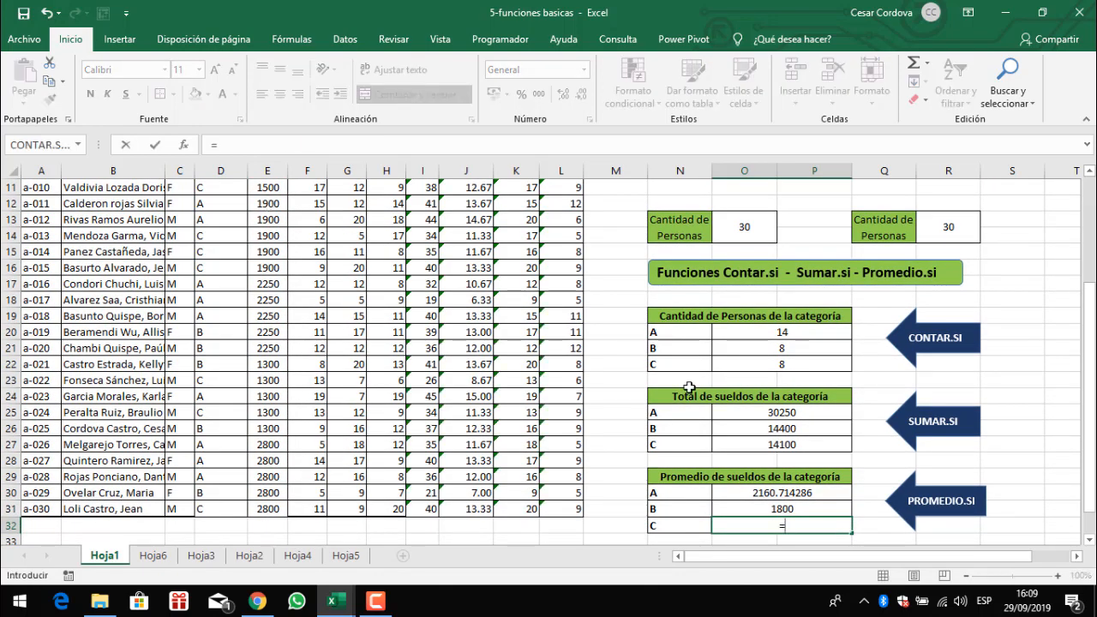
text(promedio)
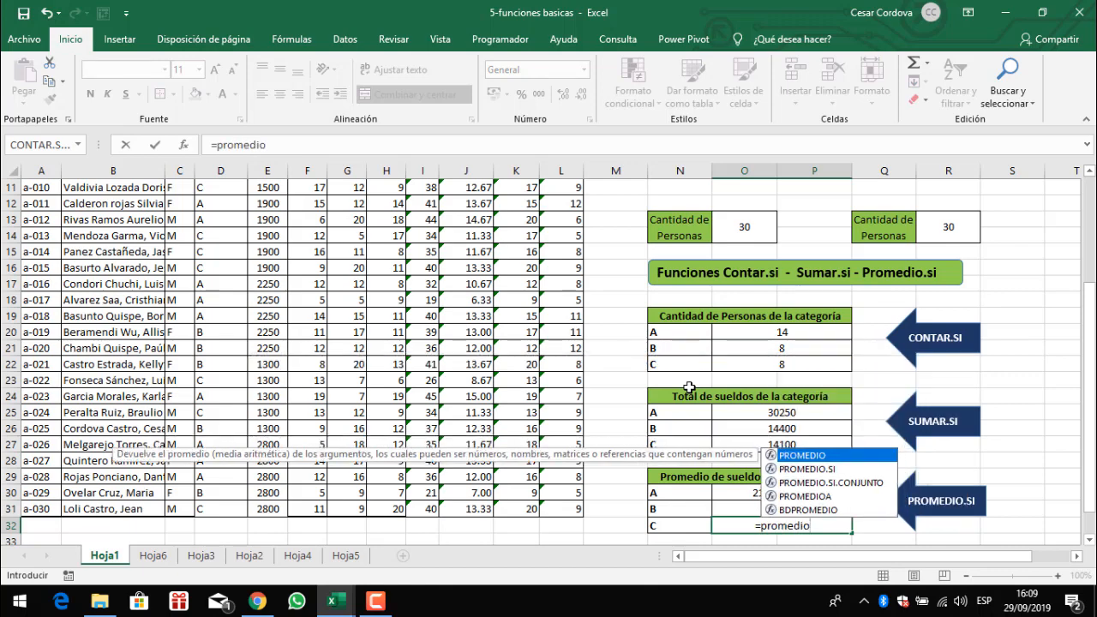
text(.si)
key(Tab)
scroll(348, 308, up, 4)
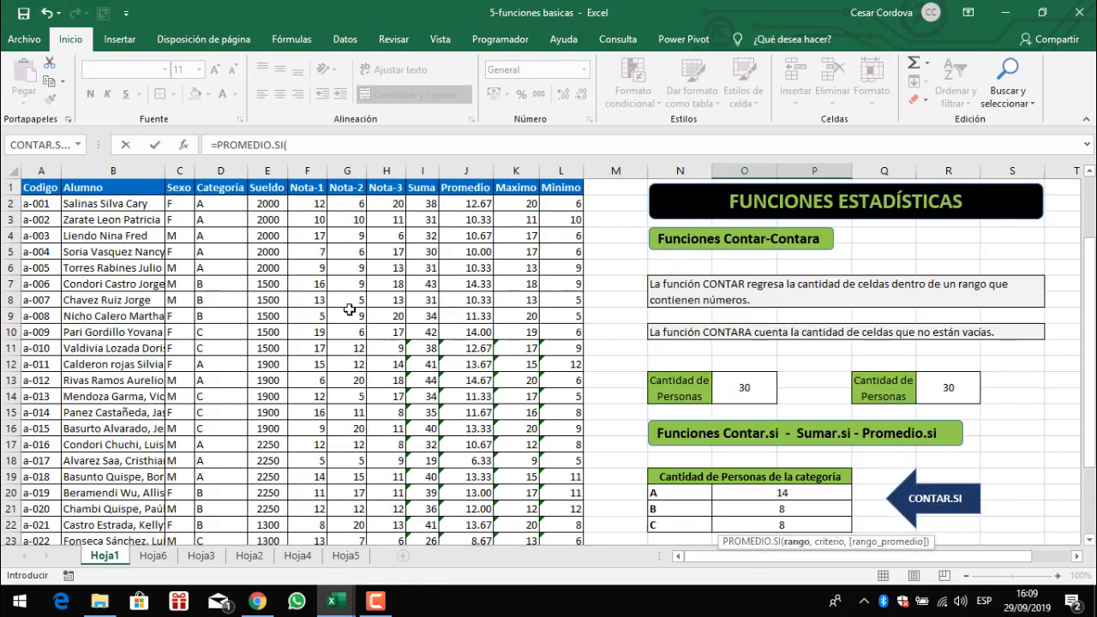
click(221, 208)
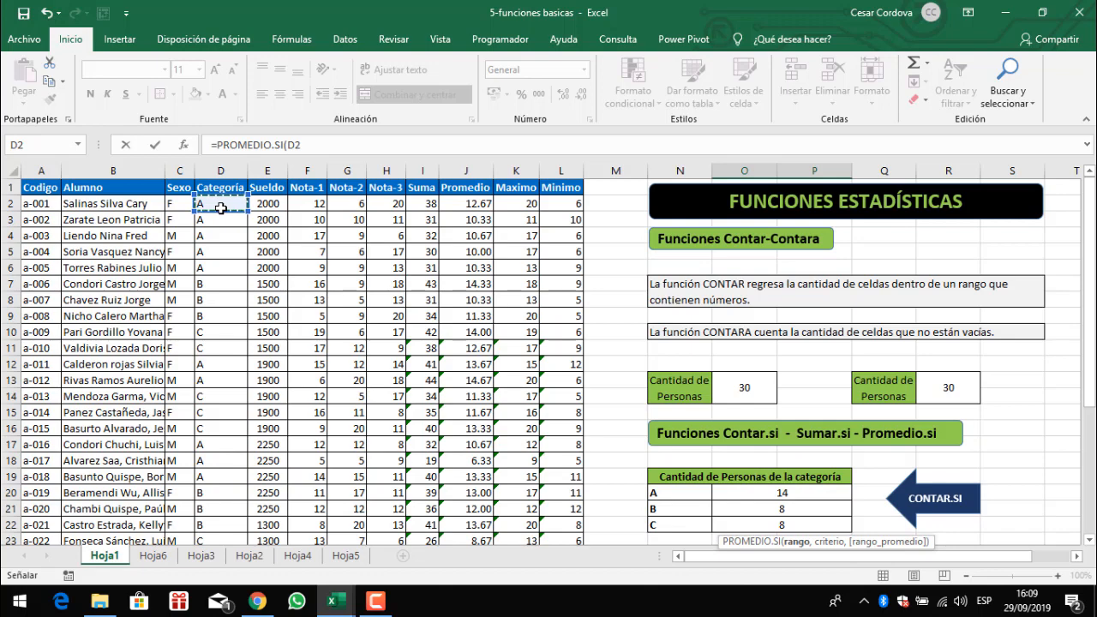
key(ctrl+shift+Down)
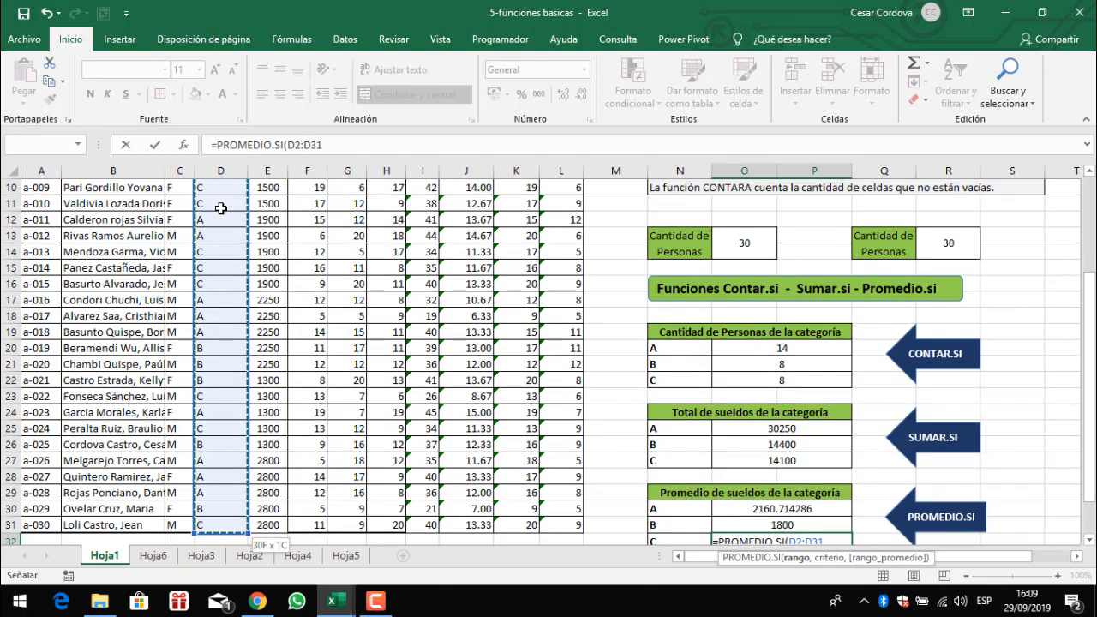
text(,"C)
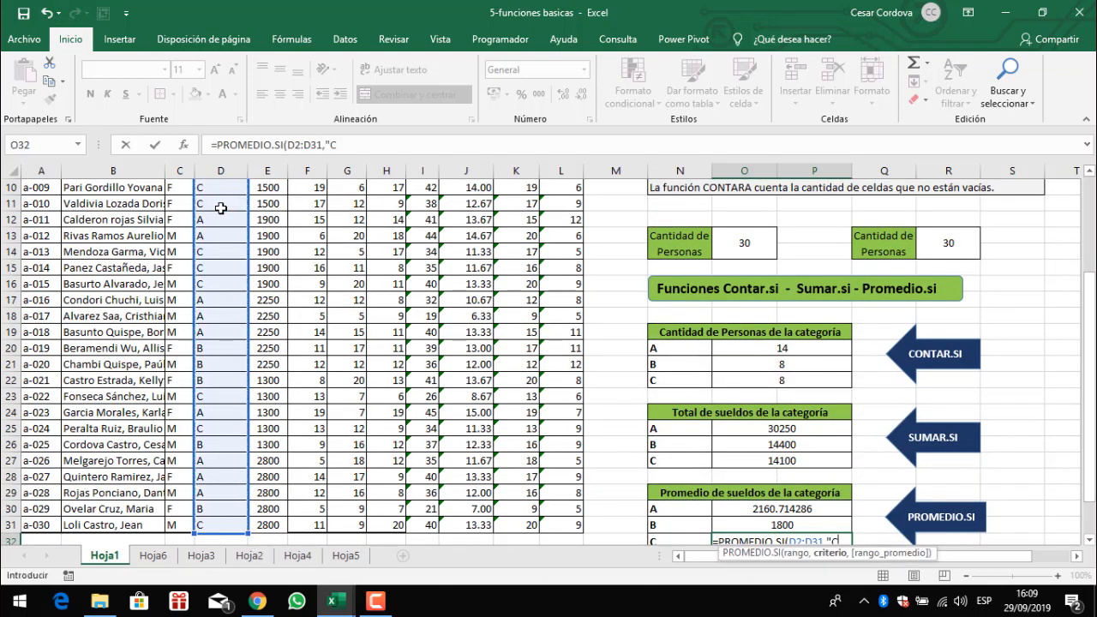
text(",)
scroll(221, 207, up, 3)
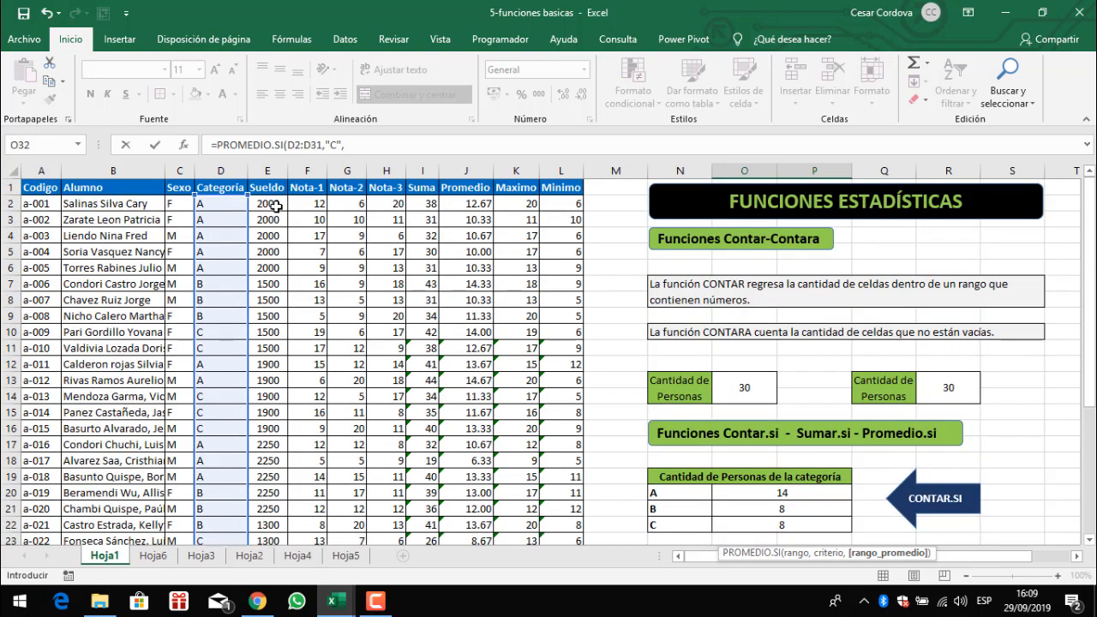
click(275, 205)
key(ctrl+shift+Down)
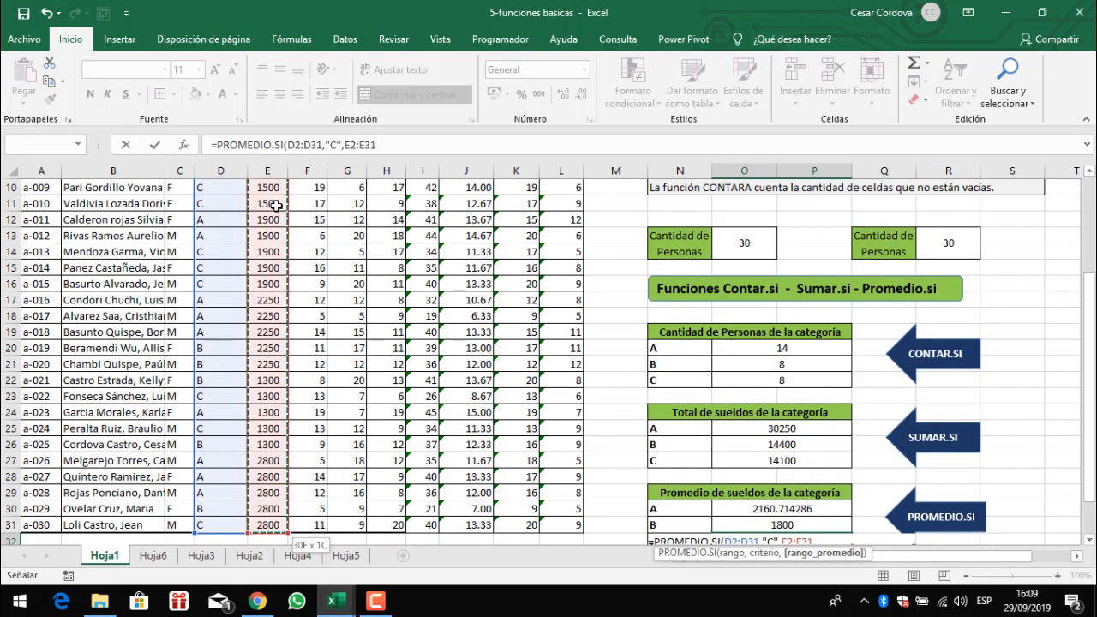
text())
key(Return)
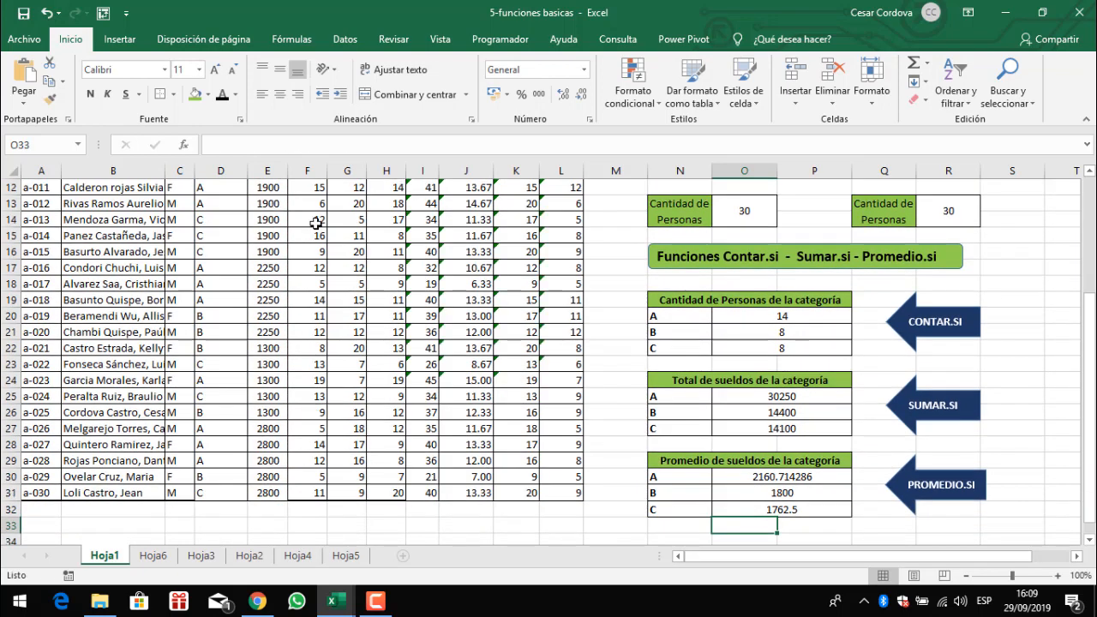
- Apply the Número number format to the average results in O30:O32
drag(823, 473, 816, 510)
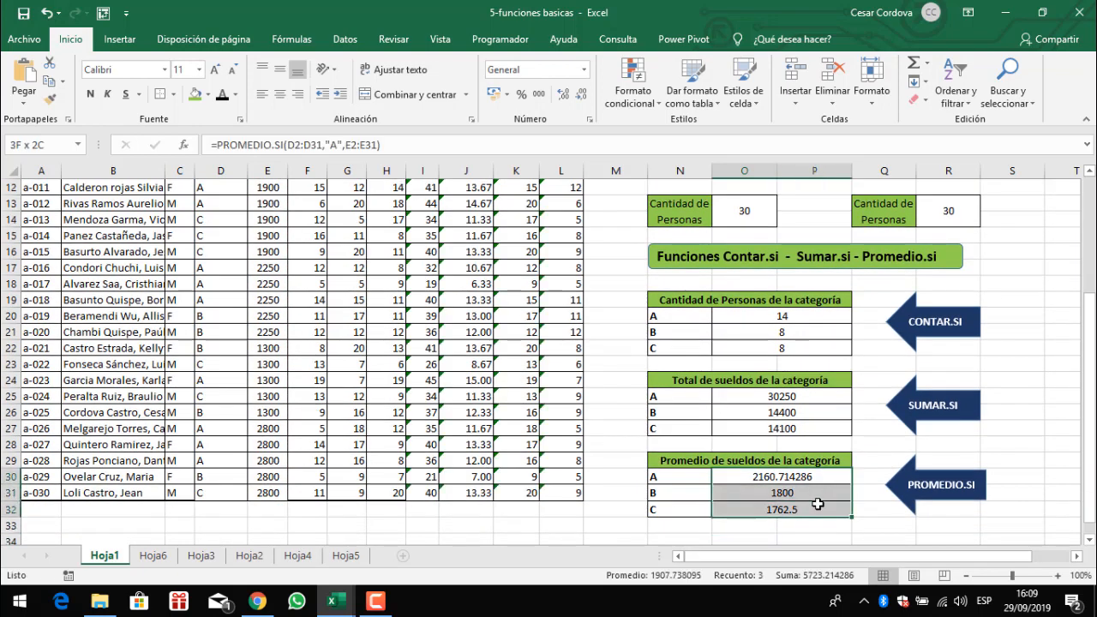
click(584, 69)
click(565, 135)
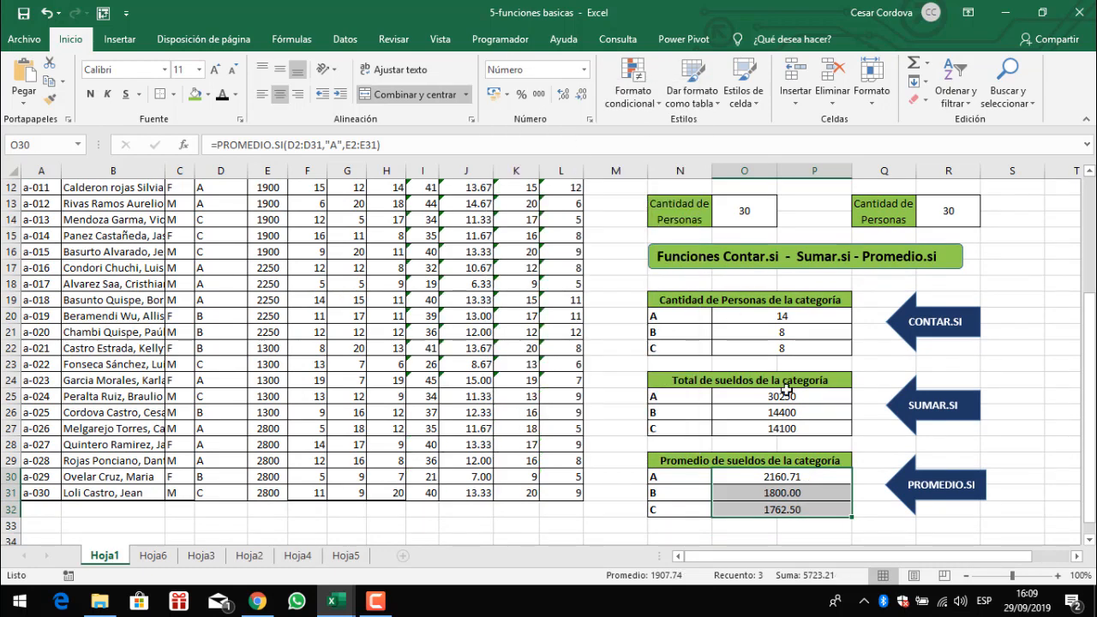
- Review the three PROMEDIO.SI formulas in O30 to O32
click(828, 480)
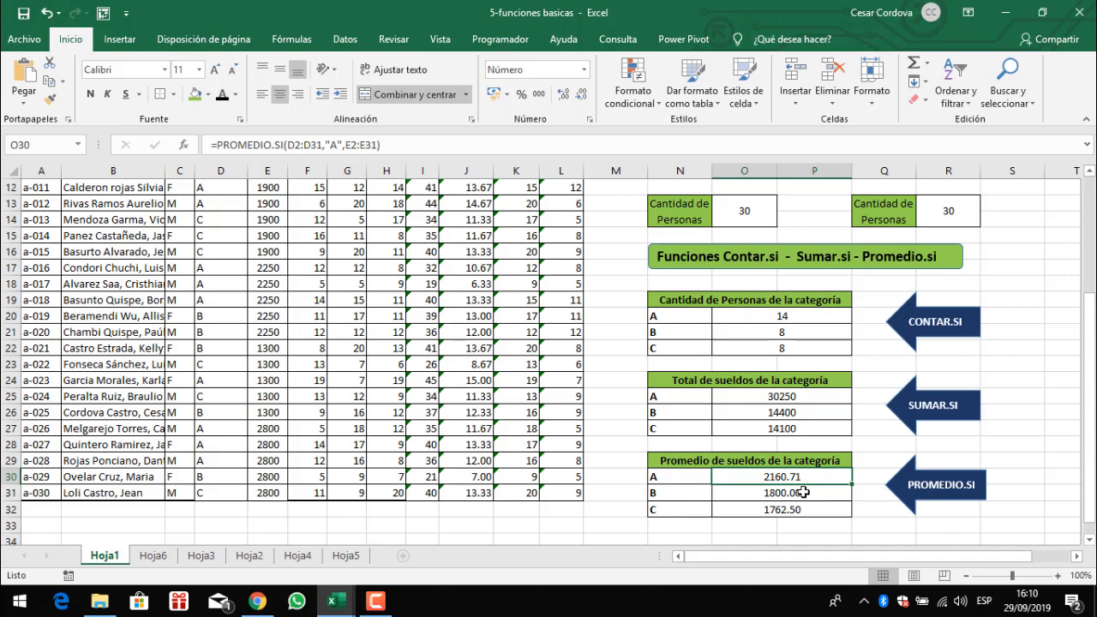
click(804, 493)
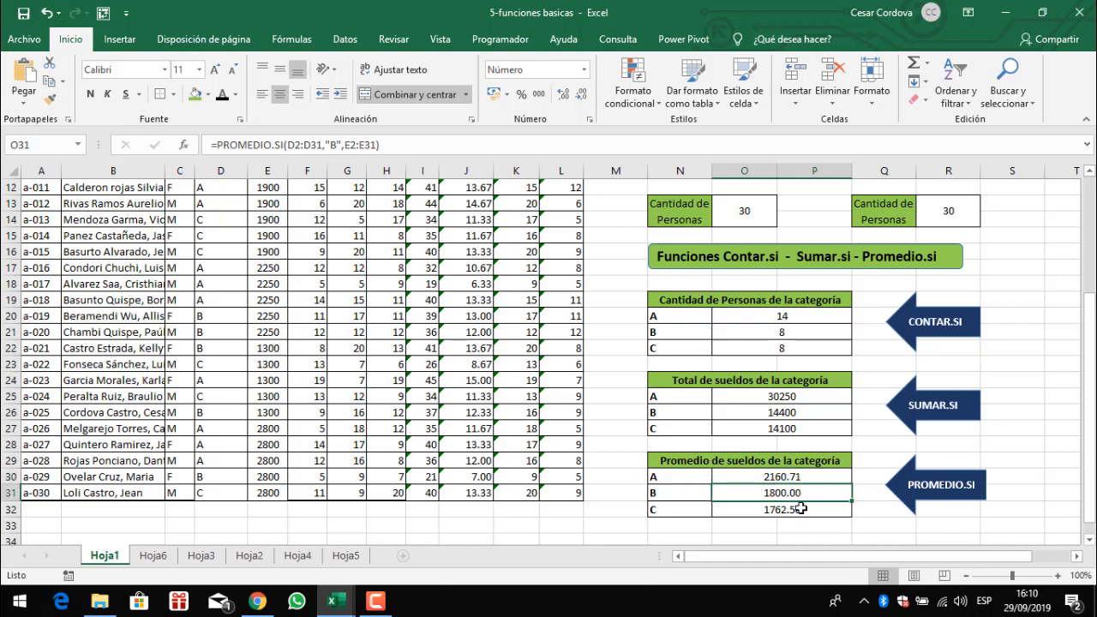
click(801, 509)
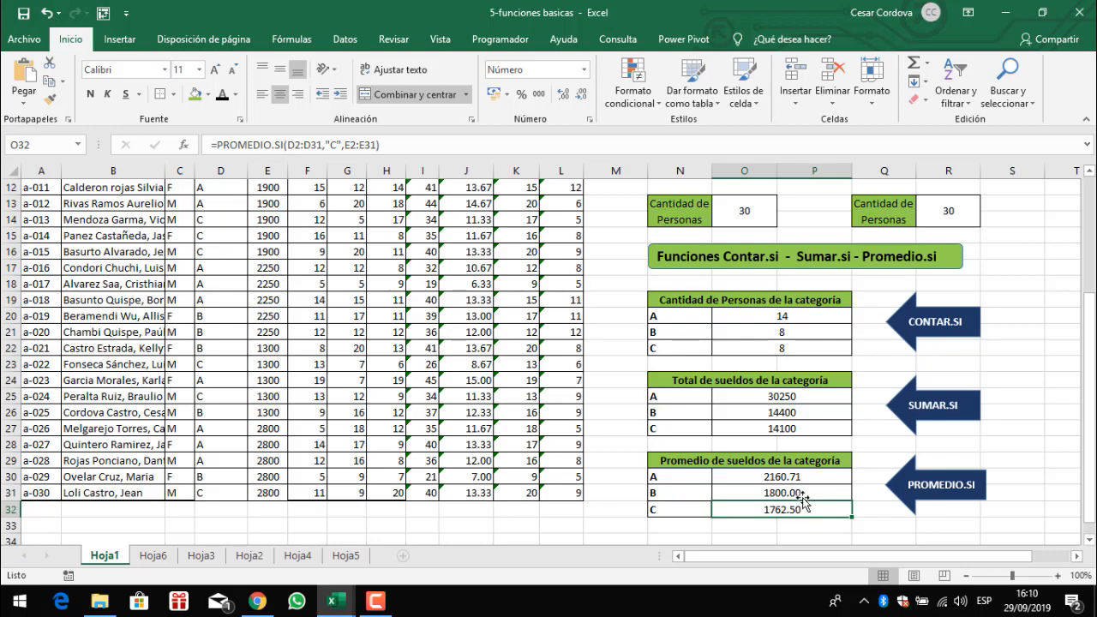
scroll(803, 497, up, 4)
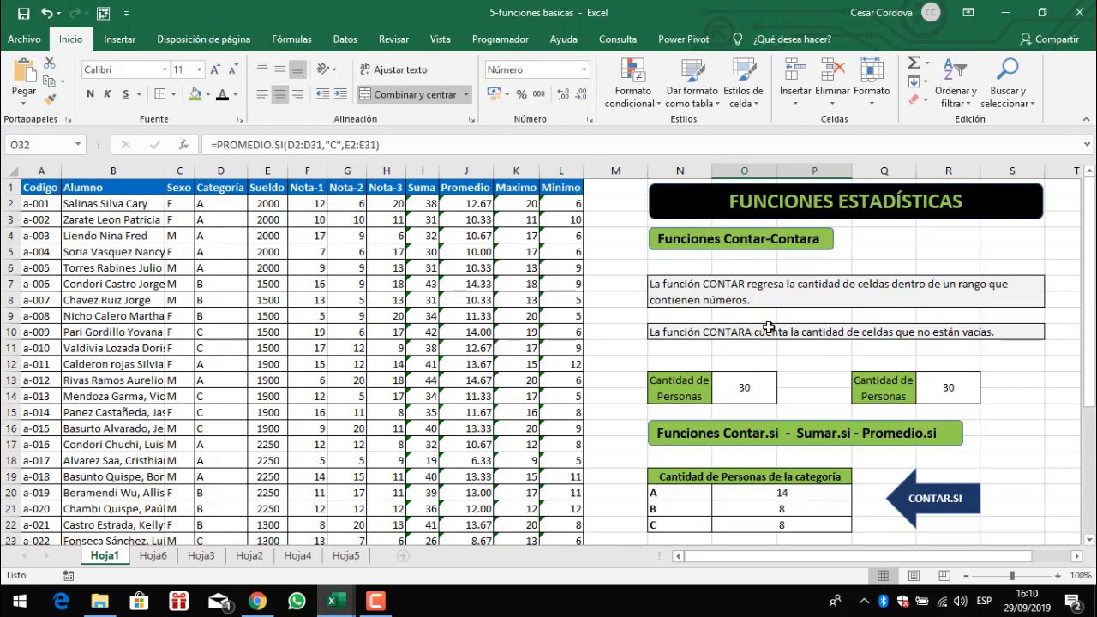
scroll(769, 340, down, 1)
scroll(770, 340, up, 1)
scroll(831, 254, down, 2)
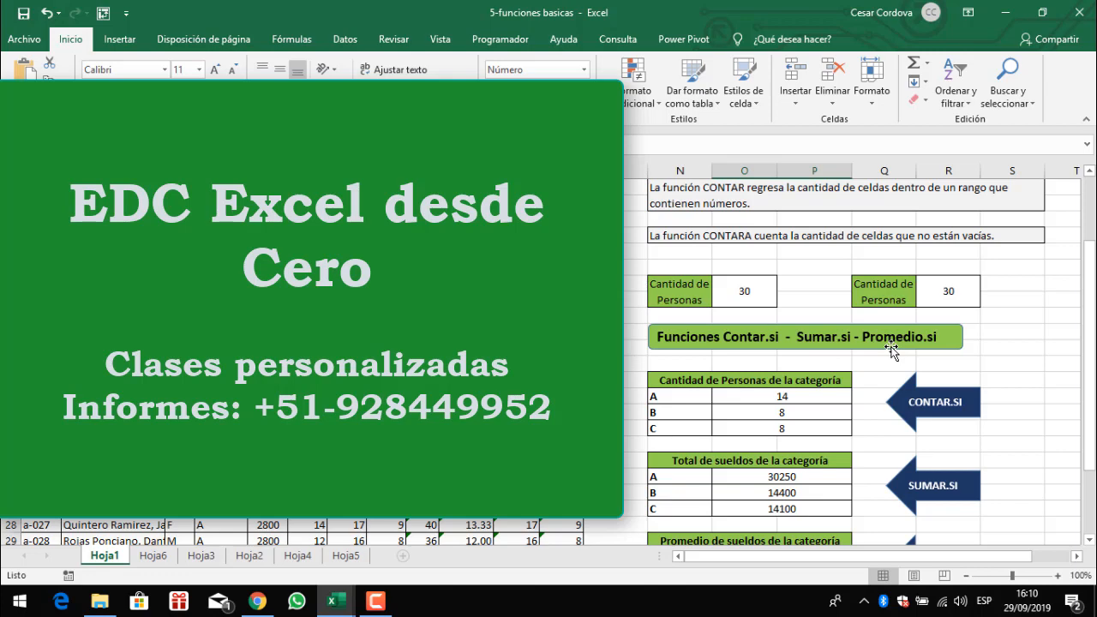
scroll(932, 356, up, 2)
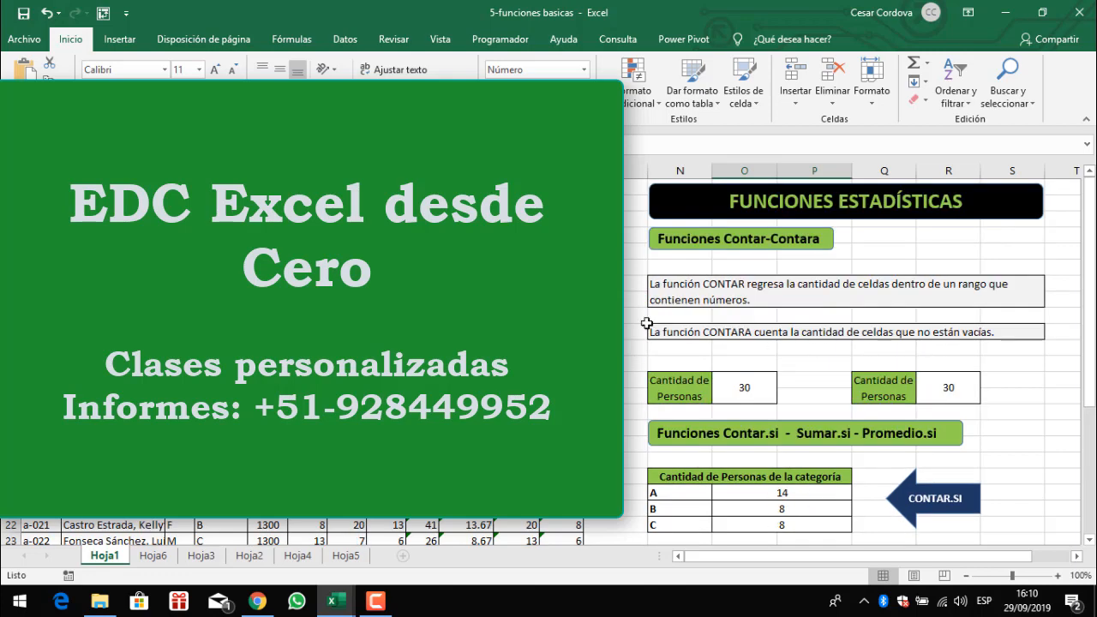
scroll(849, 356, down, 2)
click(343, 343)
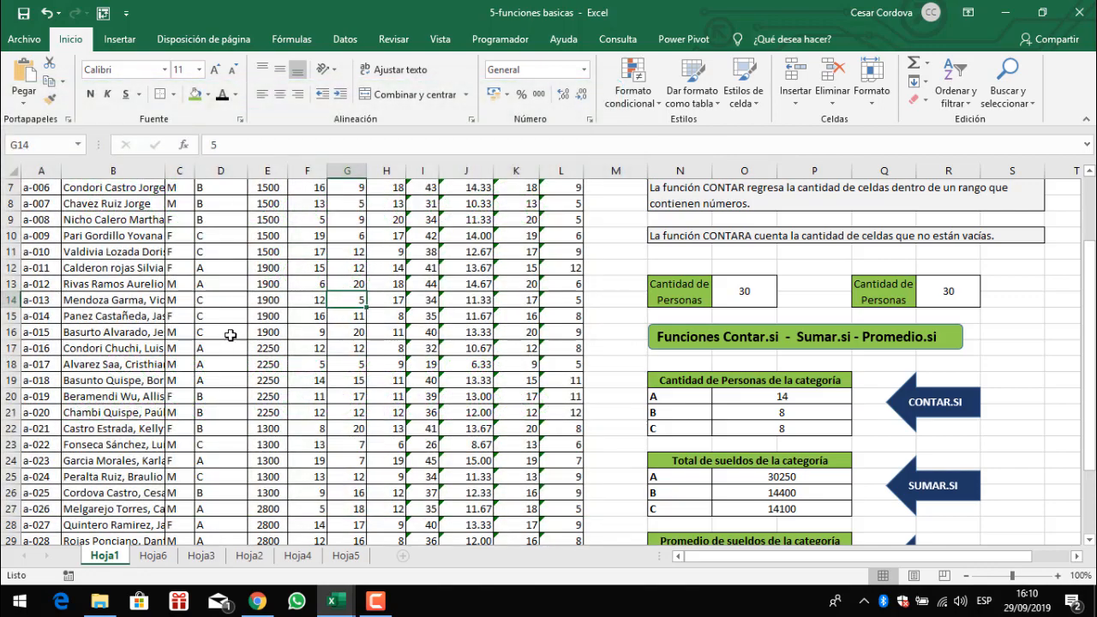
click(227, 337)
scroll(175, 309, up, 2)
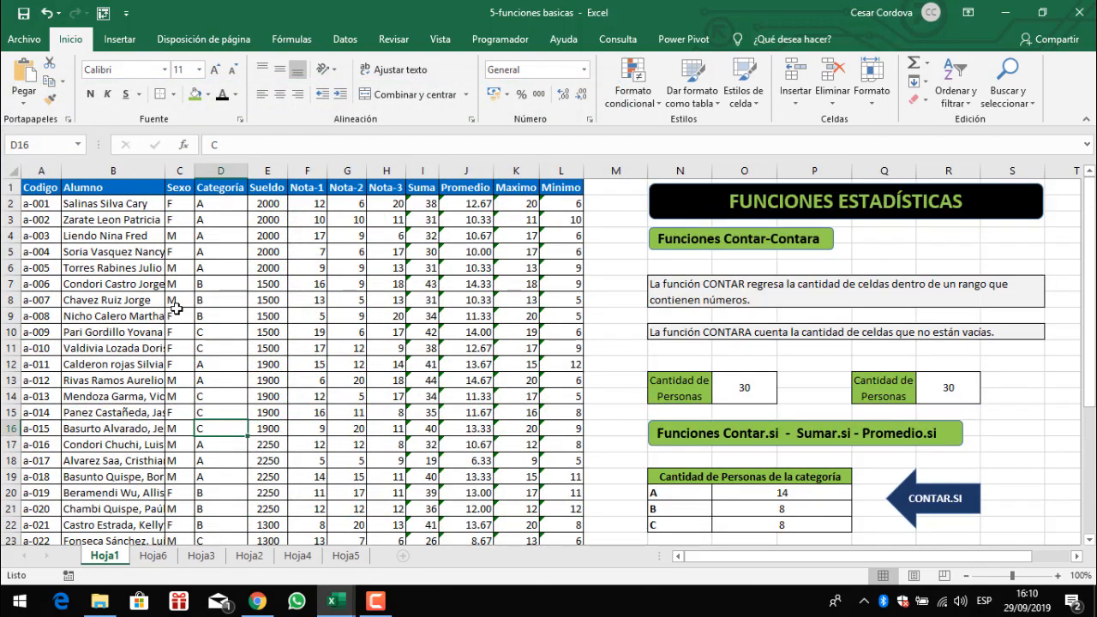